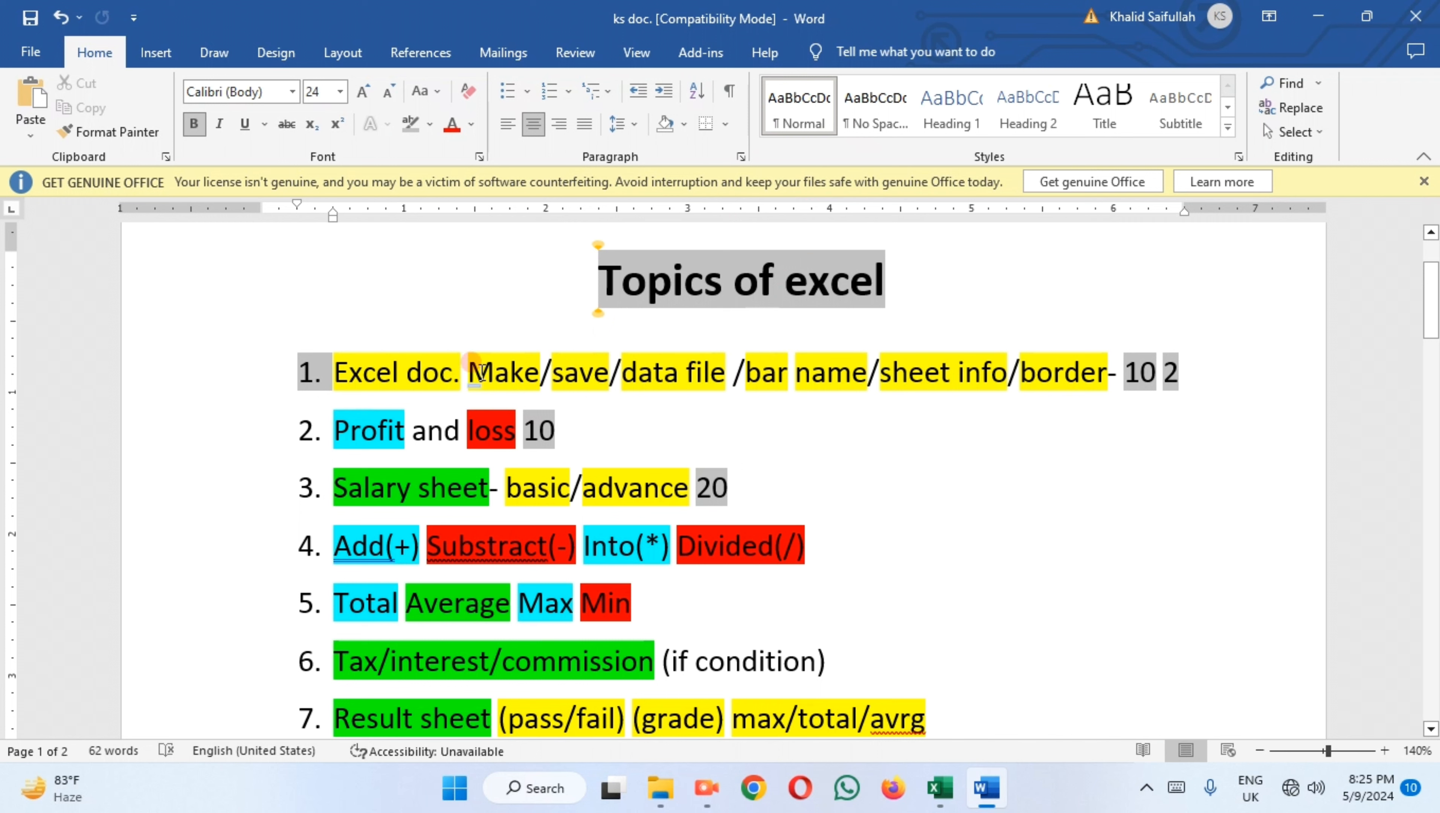
# - Go through the first three Excel topics in the document: workbook basics, profit and loss, and the salary sheet
pyautogui.moveTo(470, 370); pyautogui.dragTo(539, 371)
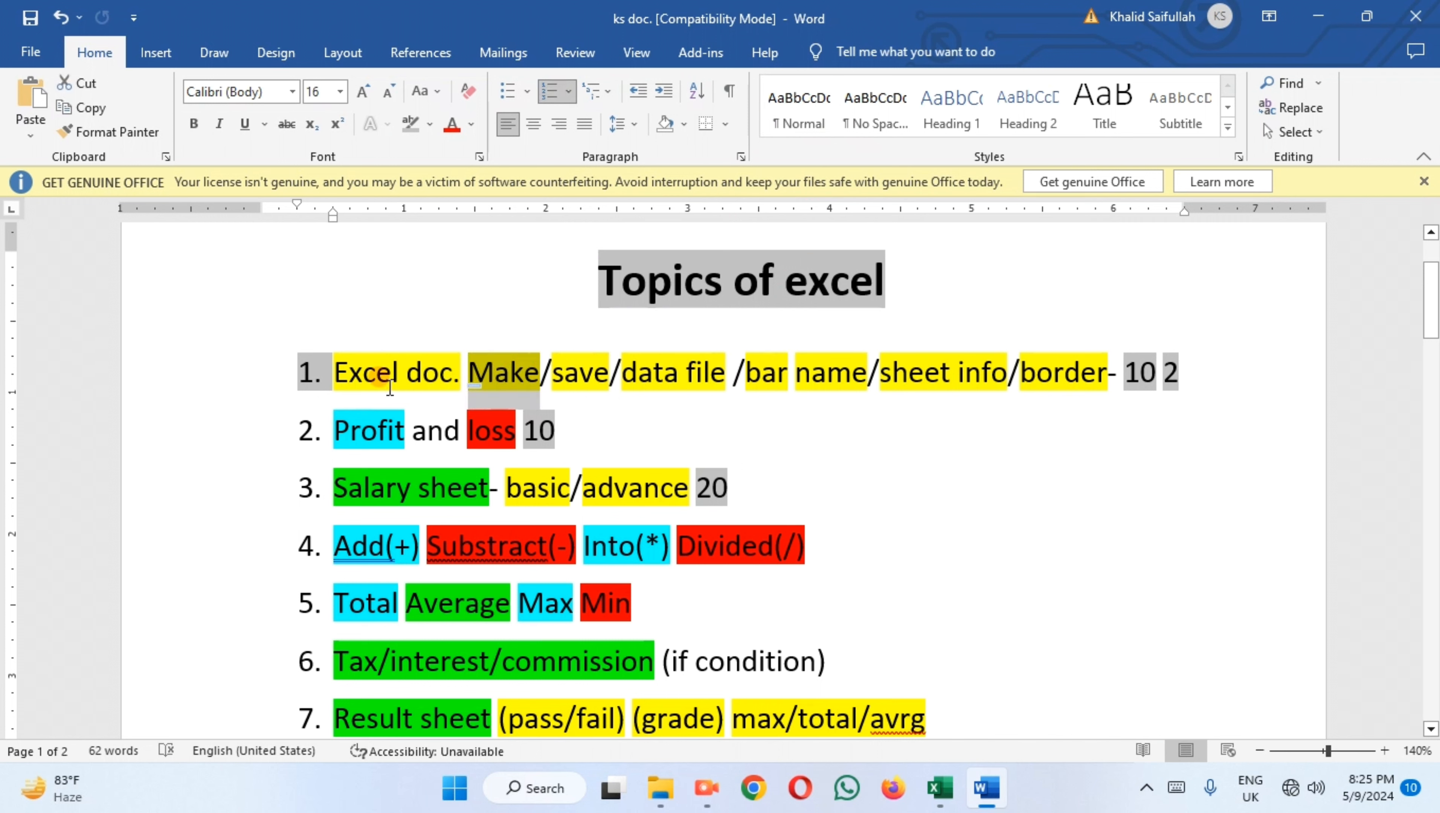
pyautogui.moveTo(396, 376); pyautogui.dragTo(1215, 363)
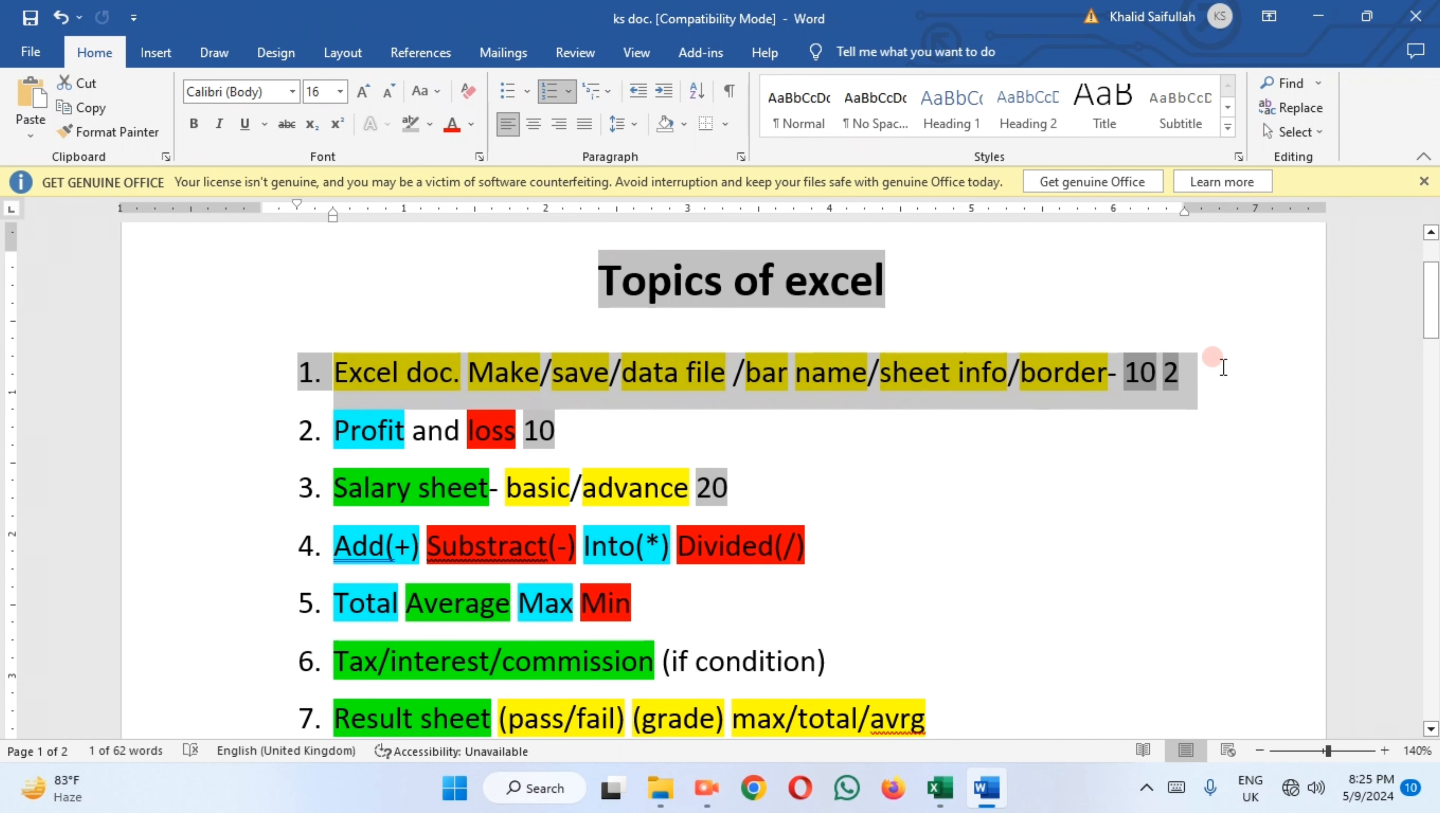
pyautogui.click(959, 510)
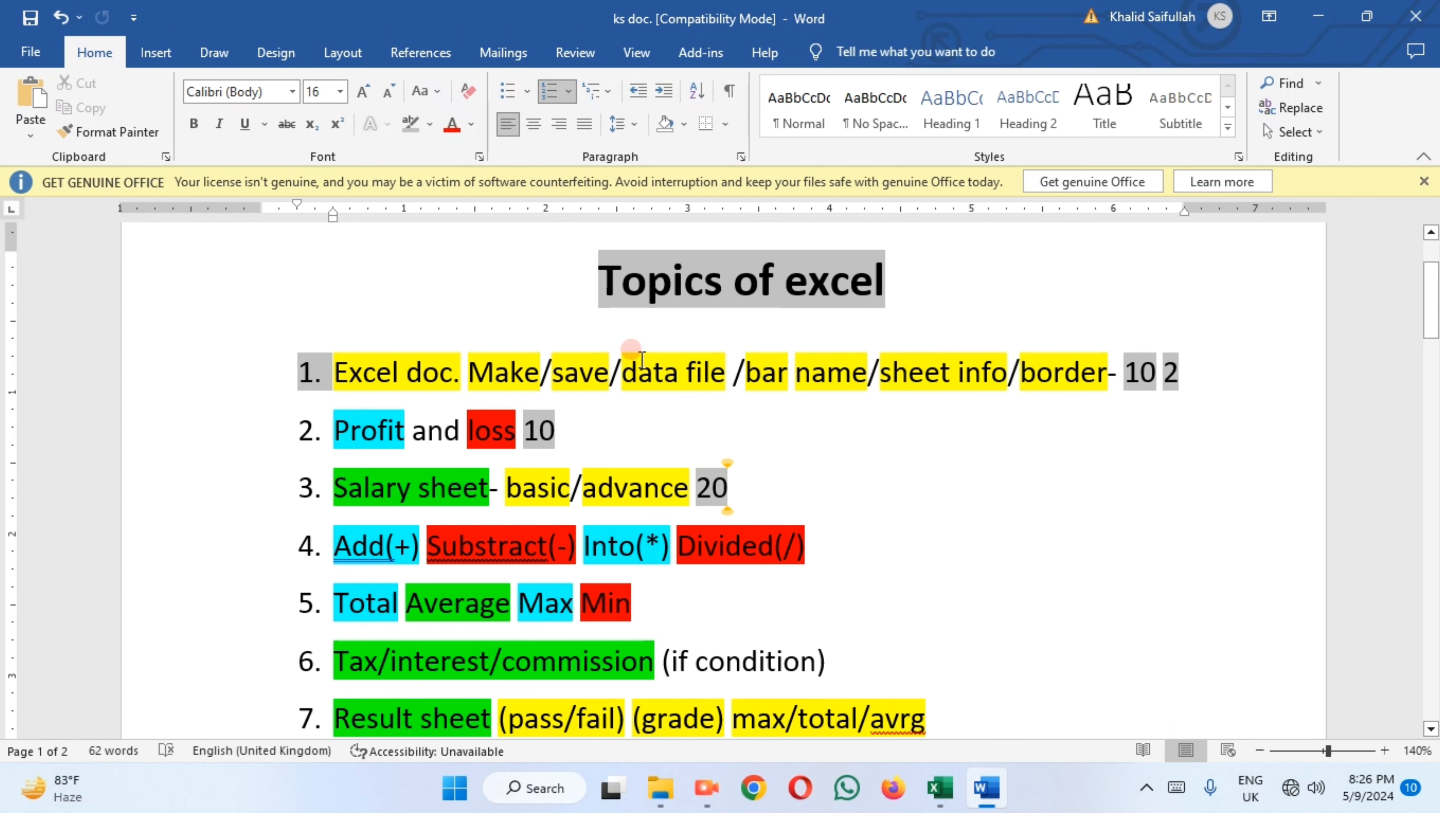
pyautogui.moveTo(341, 373)
pyautogui.mouseDown()
pyautogui.moveTo(493, 360)
pyautogui.moveTo(703, 381)
pyautogui.moveTo(732, 399)
pyautogui.moveTo(866, 380)
pyautogui.moveTo(1015, 396)
pyautogui.moveTo(1219, 376)
pyautogui.mouseUp()
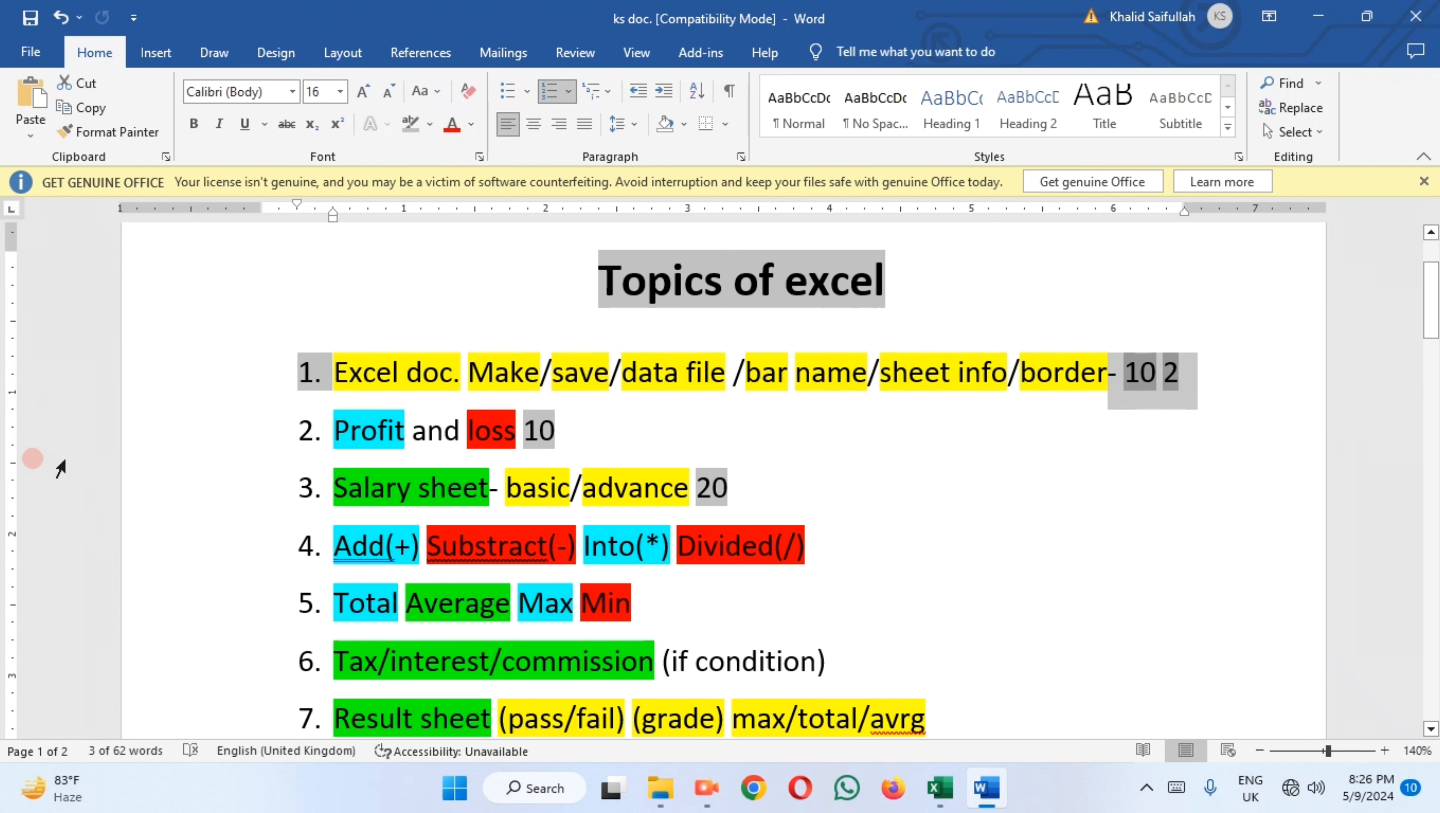
pyautogui.moveTo(330, 439); pyautogui.dragTo(643, 443)
pyautogui.click(642, 444)
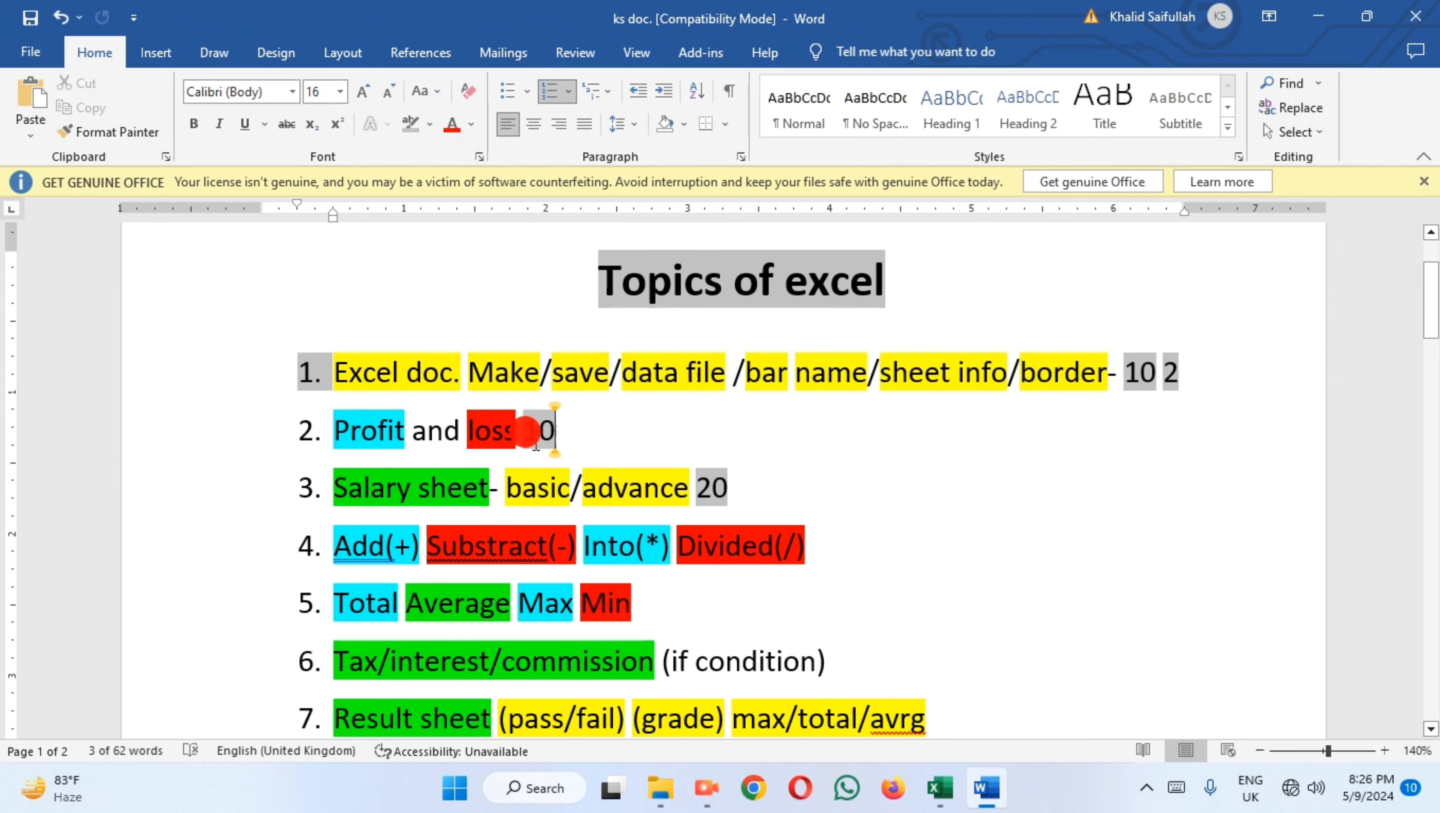
pyautogui.scroll(-1, 343, 390)
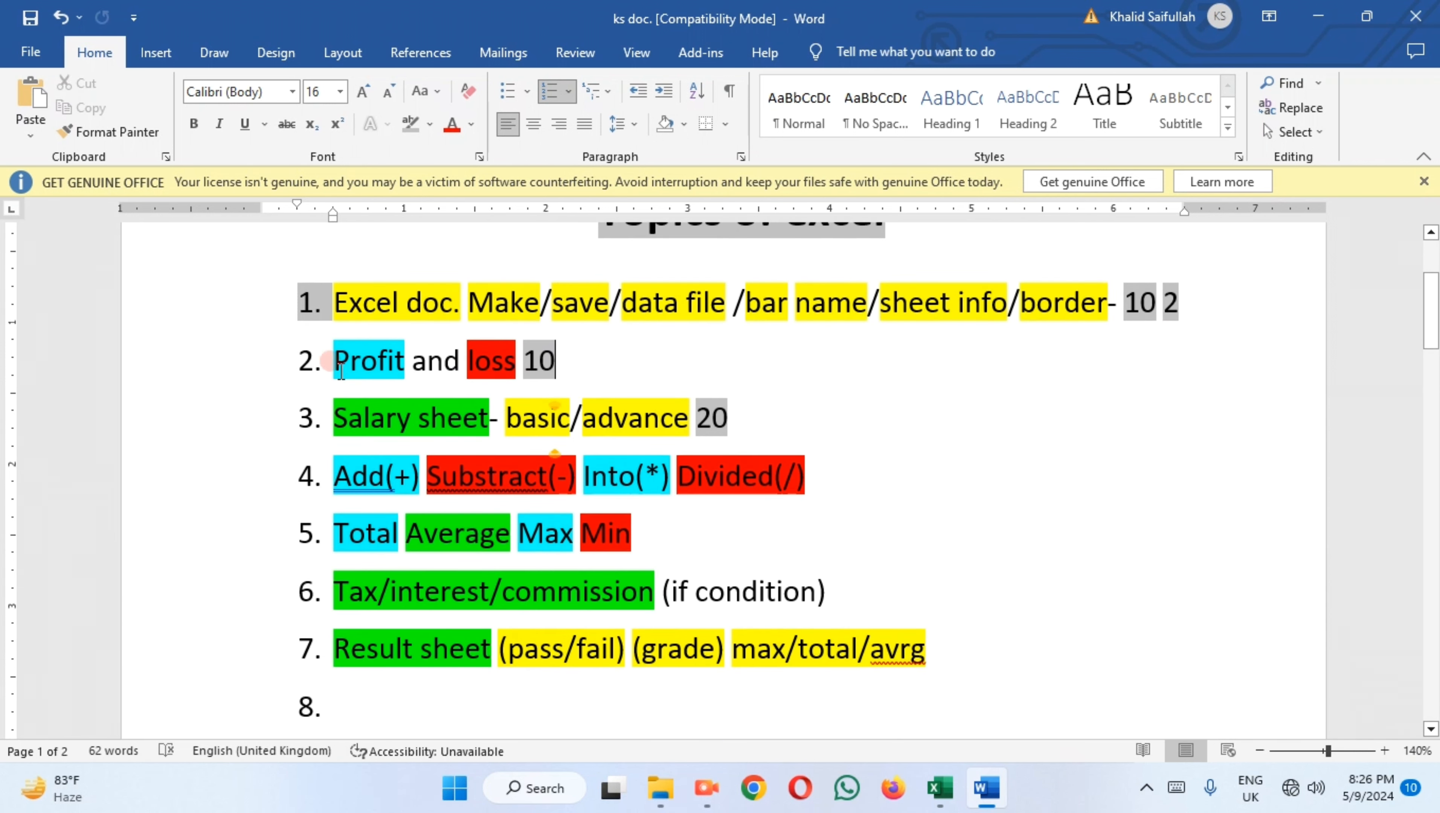
pyautogui.moveTo(335, 417); pyautogui.dragTo(689, 418)
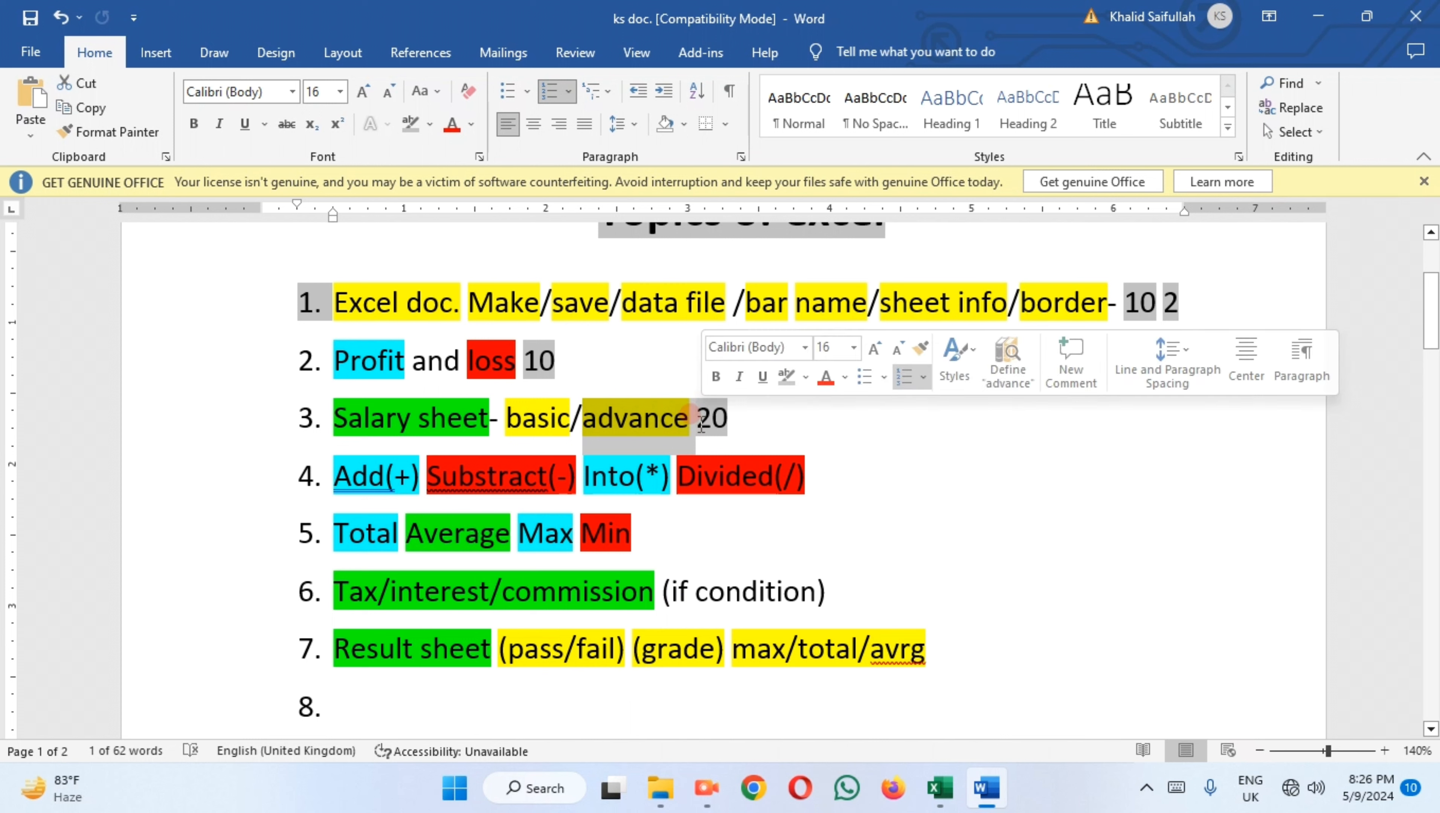
pyautogui.doubleClick(712, 417)
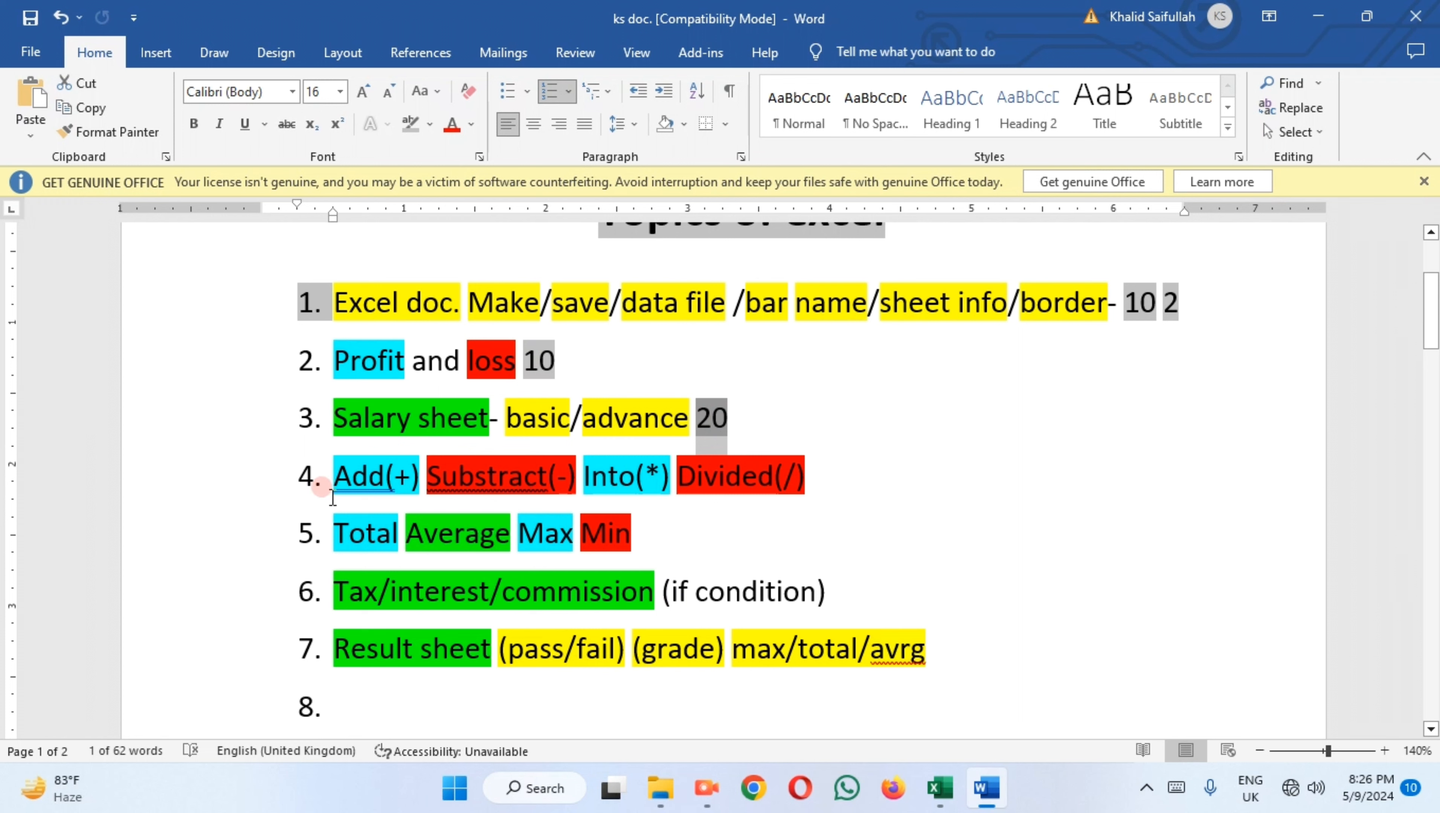
# - Review the remaining Excel topics: arithmetic operations, total/average/max/min, tax/interest/commission with the if condition, and the result sheet
pyautogui.moveTo(346, 467); pyautogui.dragTo(831, 479)
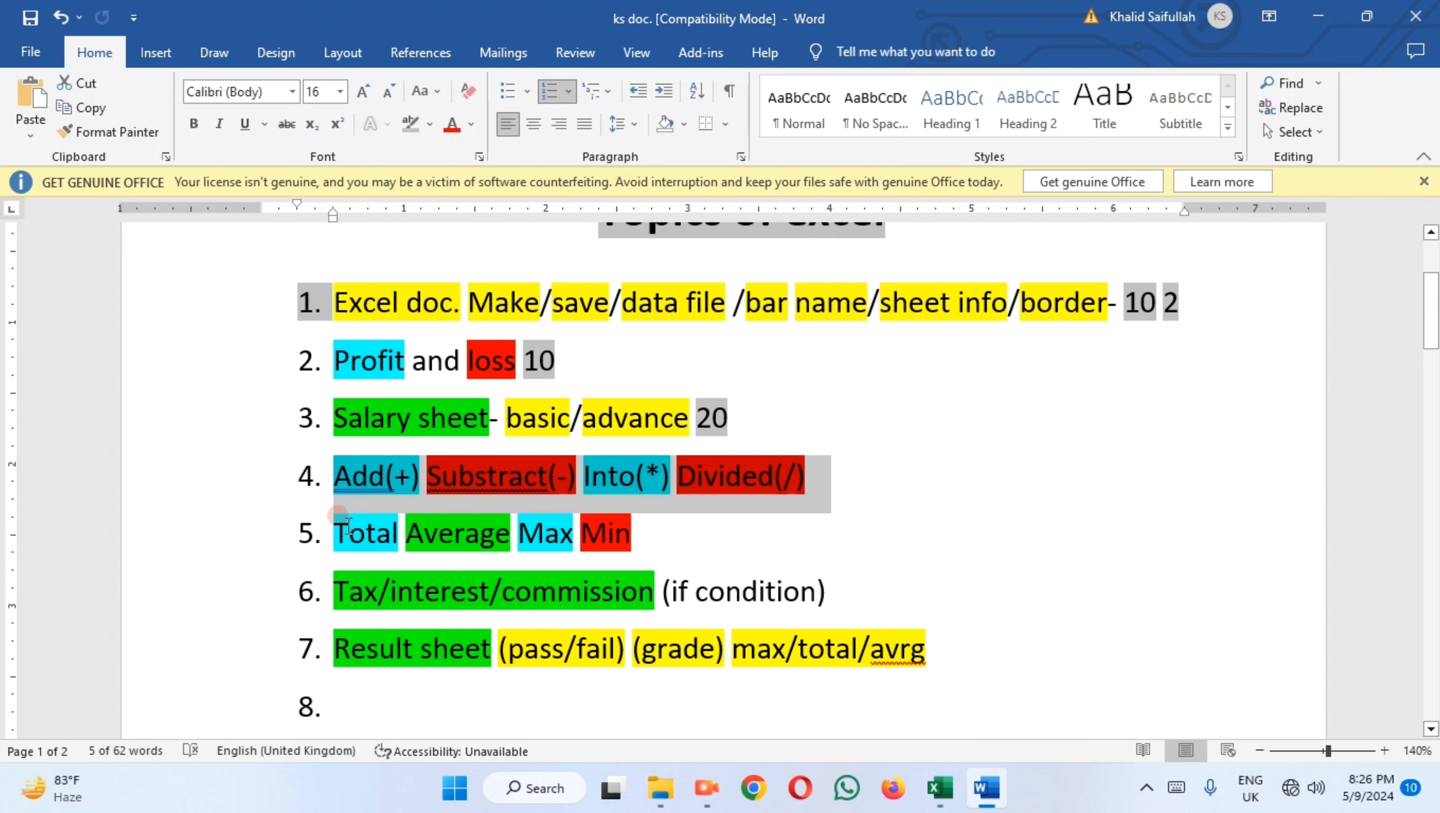
pyautogui.doubleClick(458, 533)
pyautogui.click(482, 533)
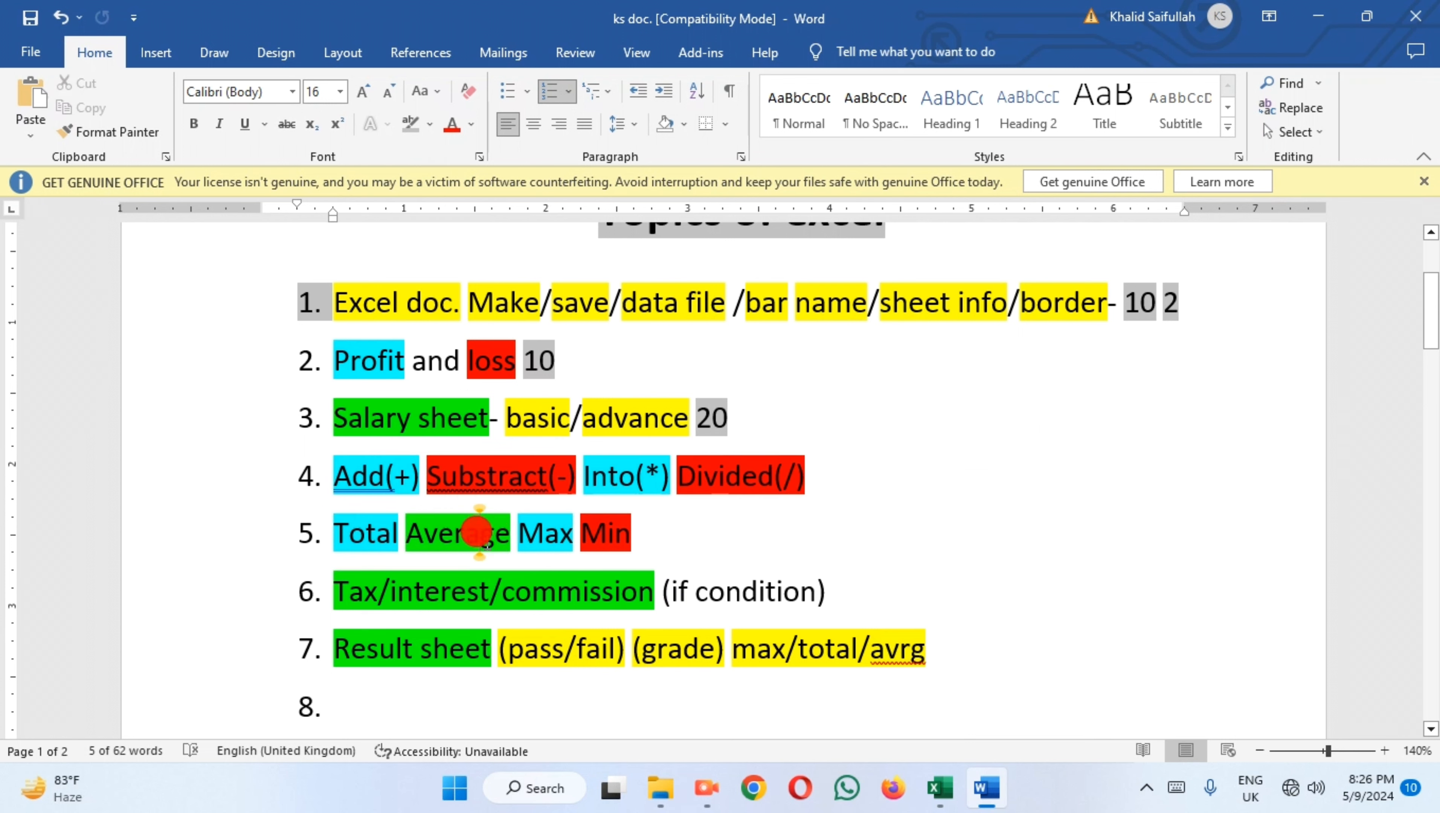
pyautogui.doubleClick(550, 535)
pyautogui.click(580, 534)
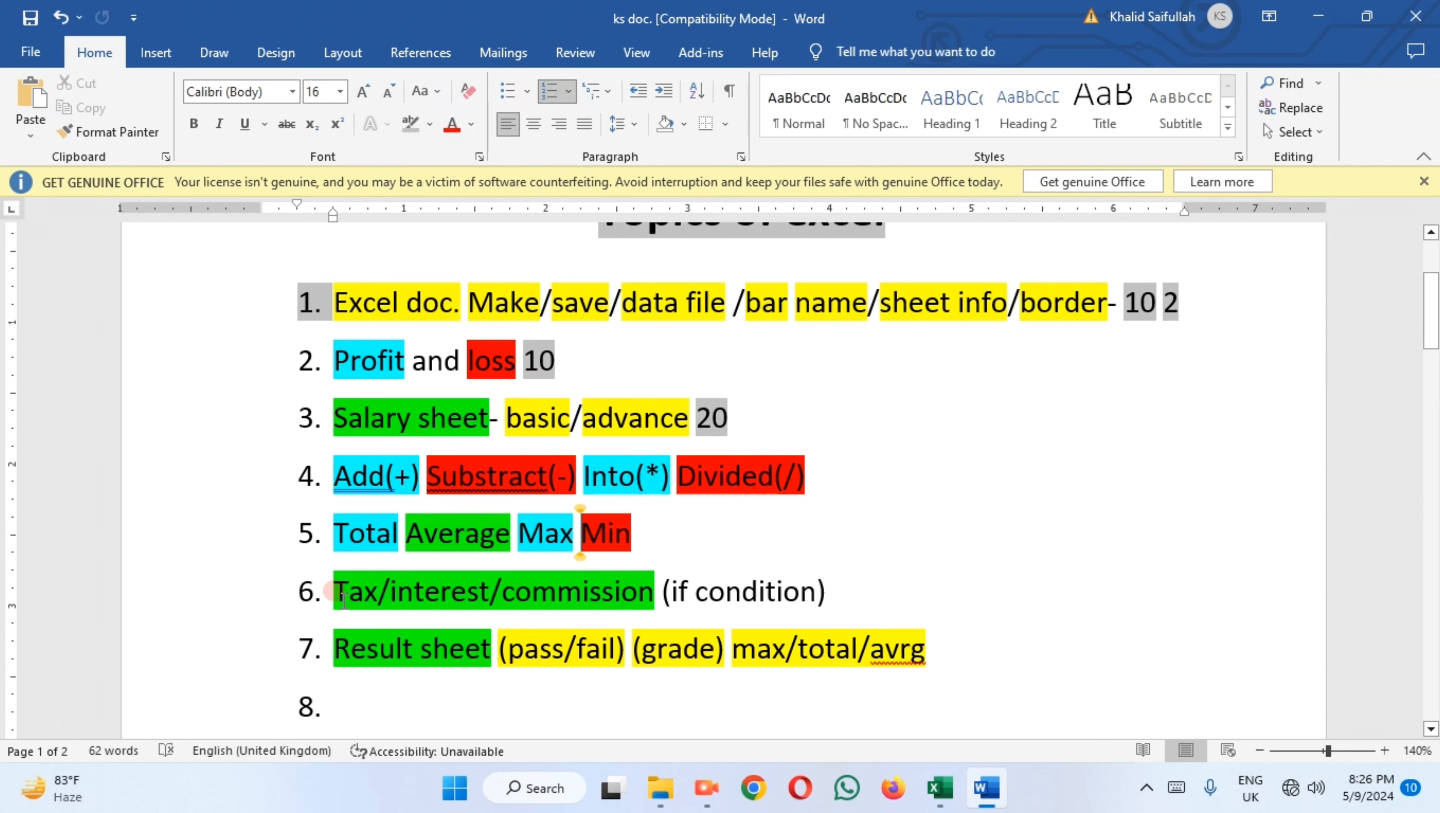
pyautogui.doubleClick(365, 593)
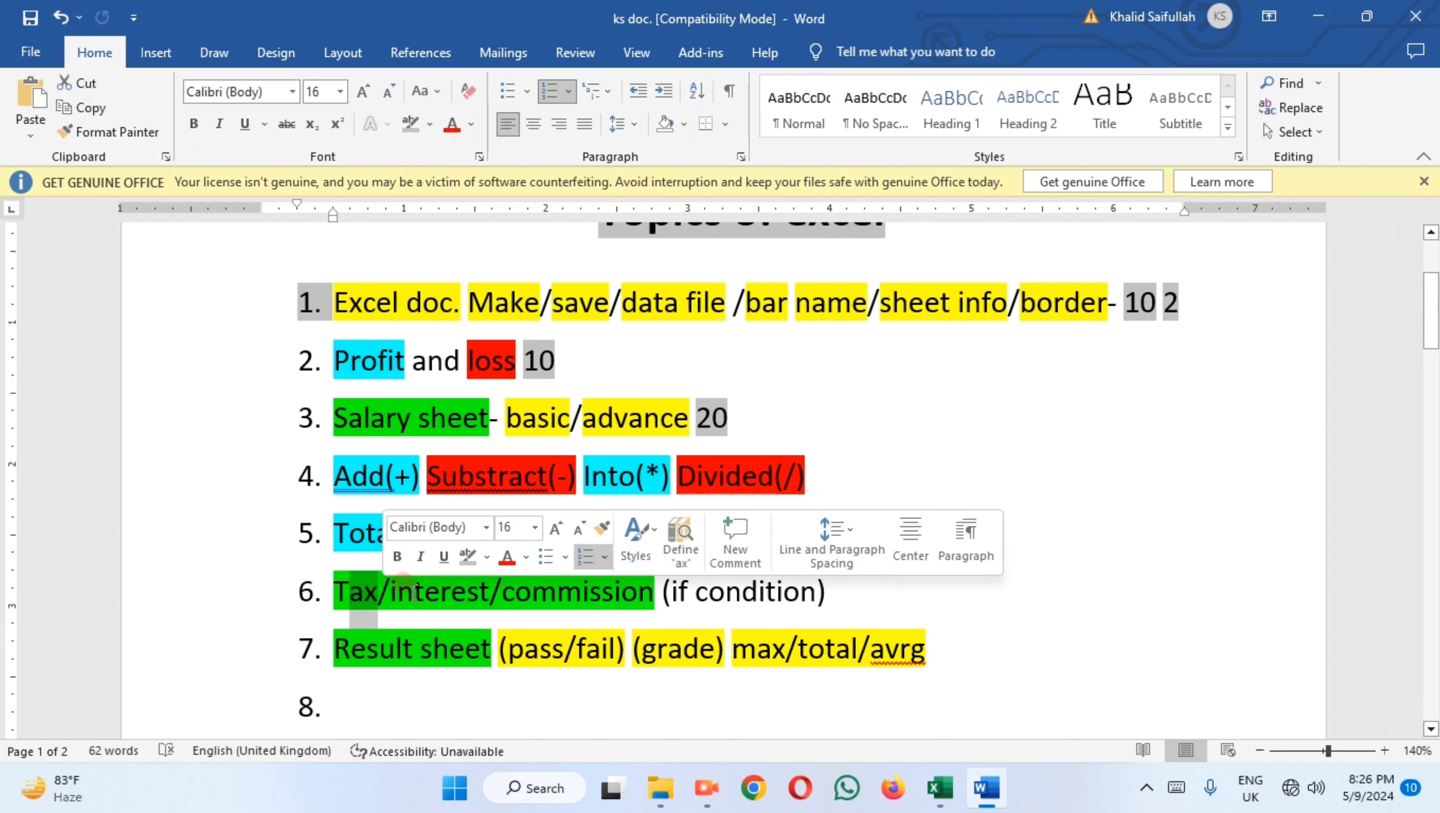
pyautogui.doubleClick(484, 592)
pyautogui.moveTo(533, 591); pyautogui.dragTo(804, 590)
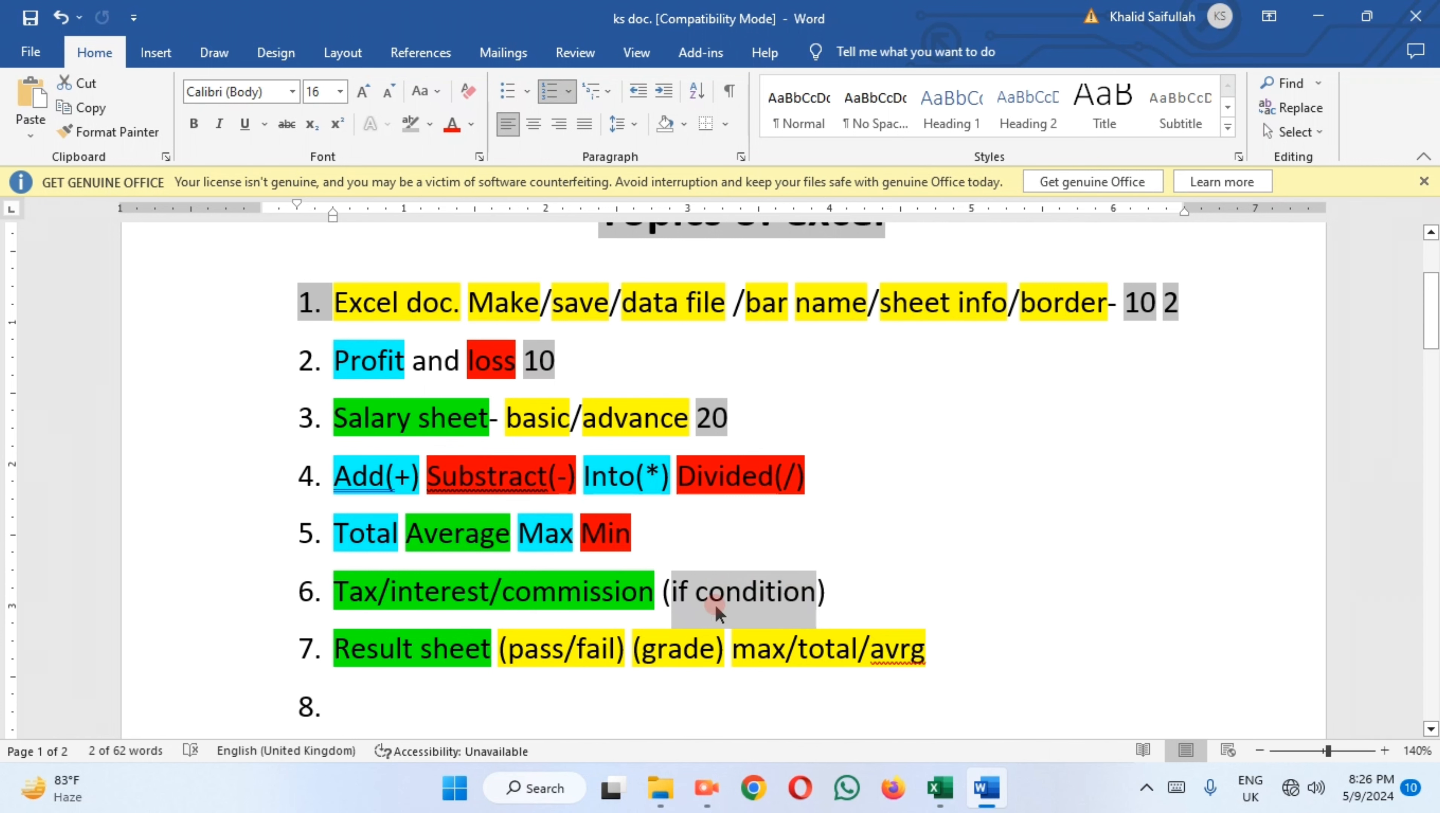
pyautogui.moveTo(664, 593); pyautogui.dragTo(879, 589)
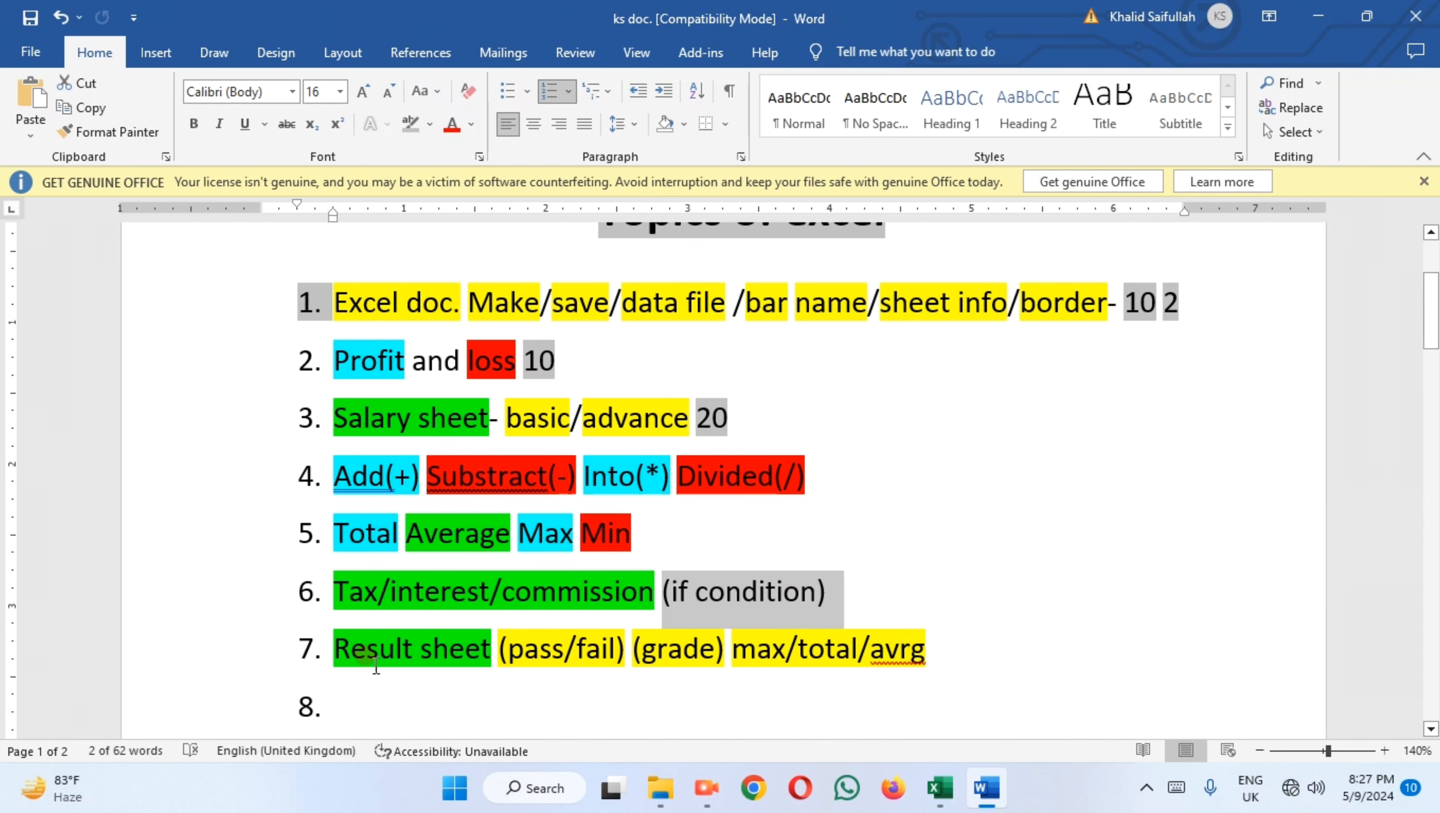
pyautogui.moveTo(339, 655); pyautogui.dragTo(713, 678)
pyautogui.click(744, 655)
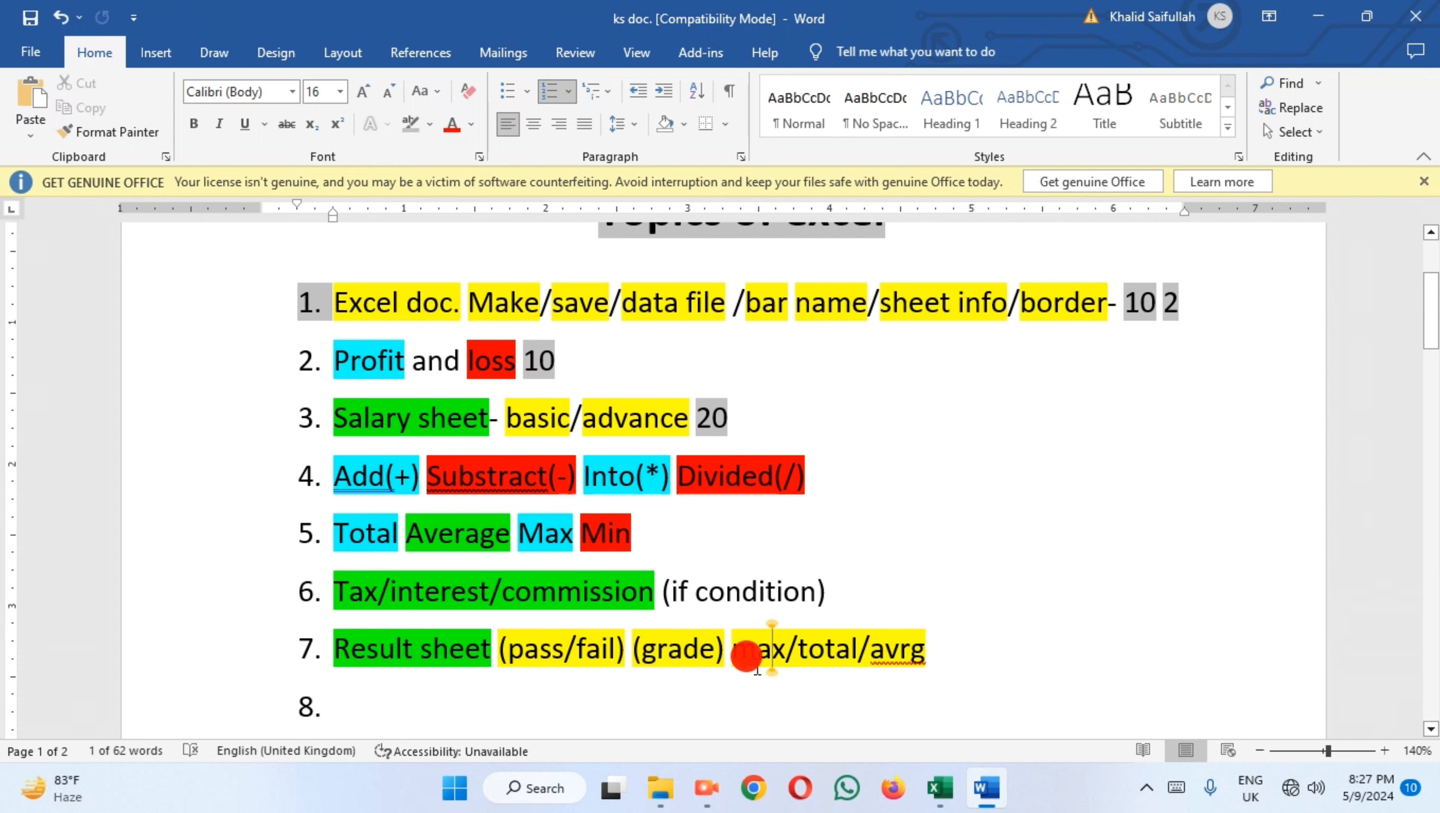
pyautogui.click(845, 456)
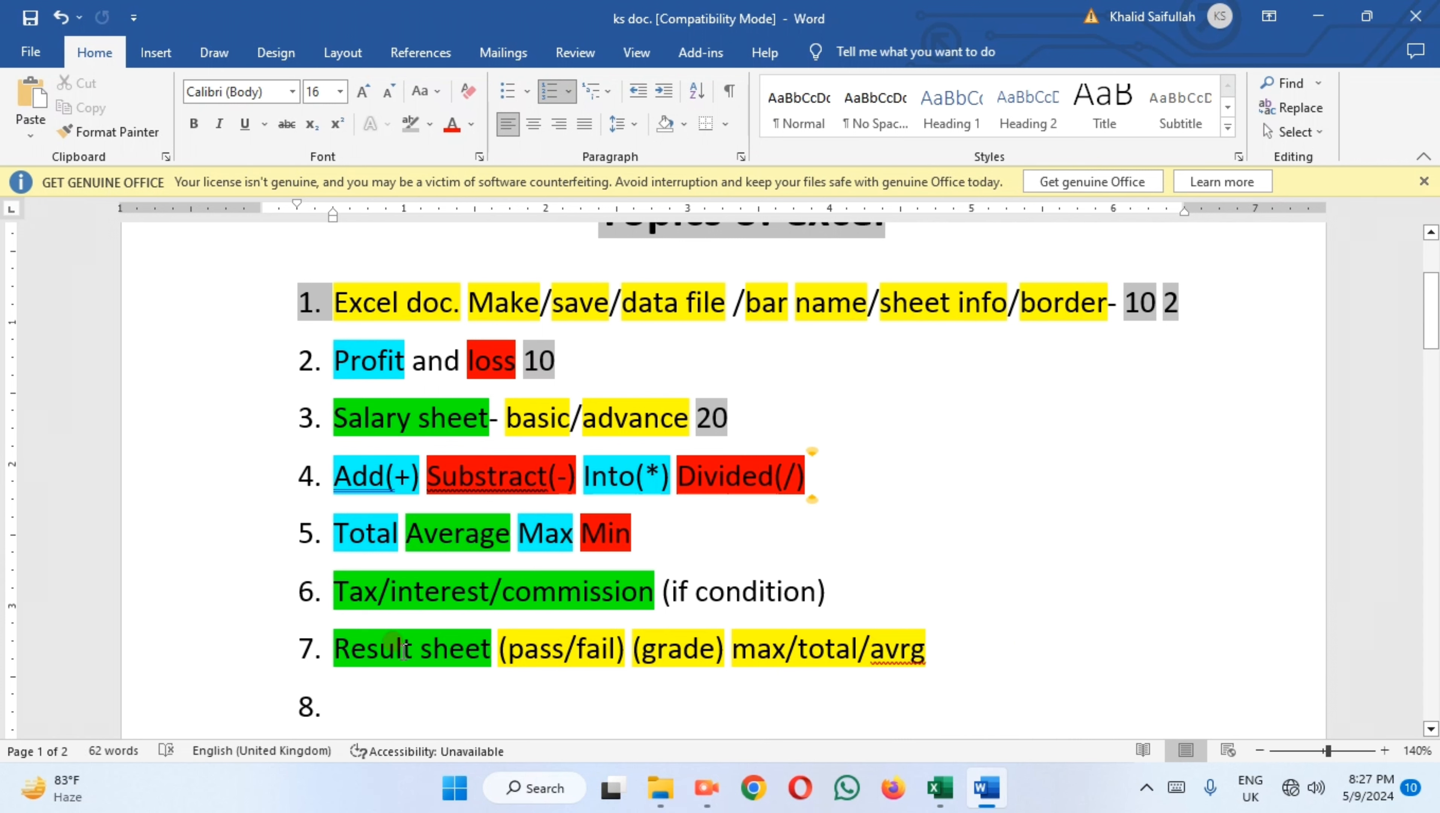
pyautogui.scroll(1, 399, 632)
pyautogui.scroll(-2, 456, 570)
pyautogui.scroll(3, 520, 502)
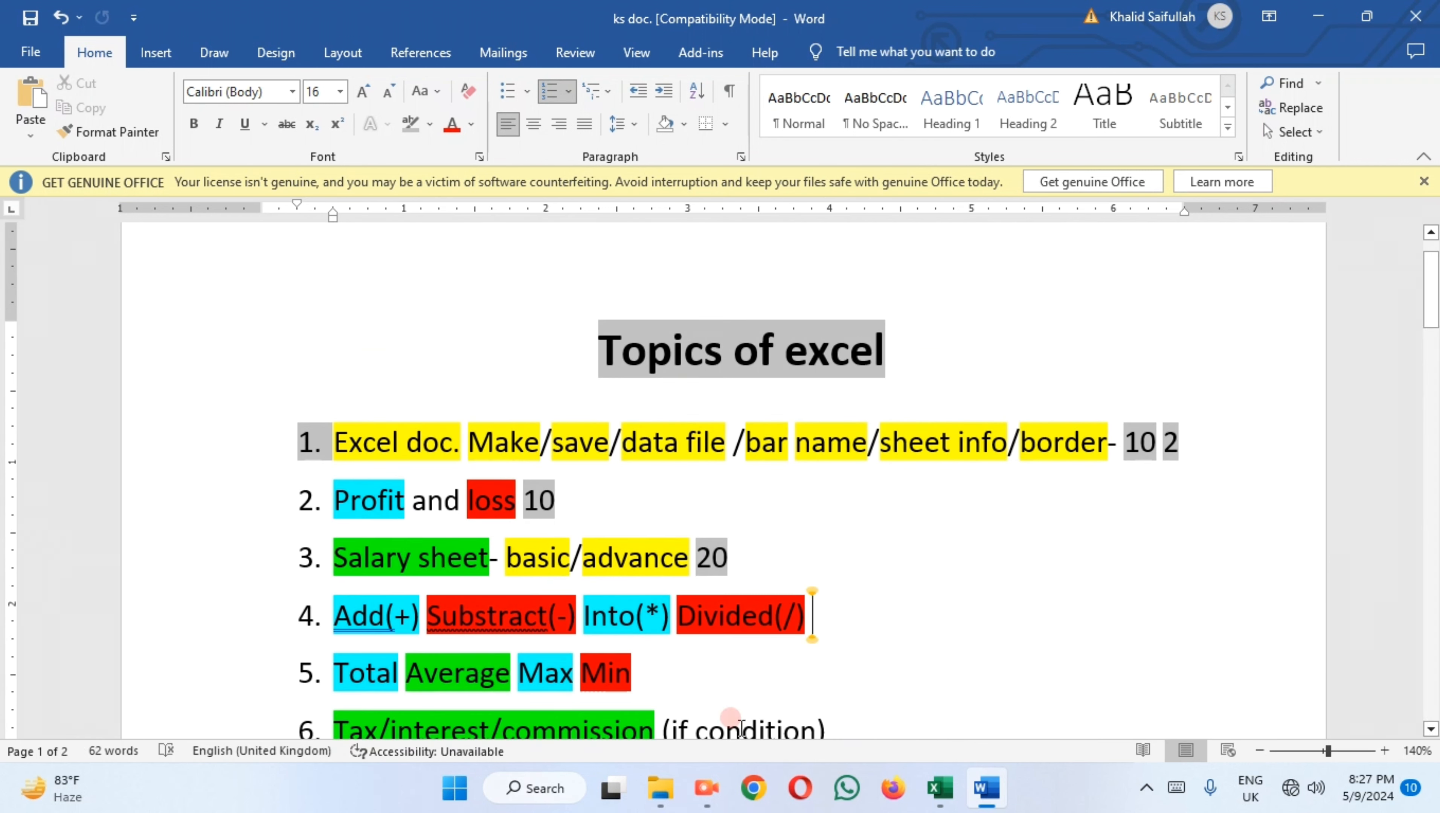
pyautogui.click(695, 798)
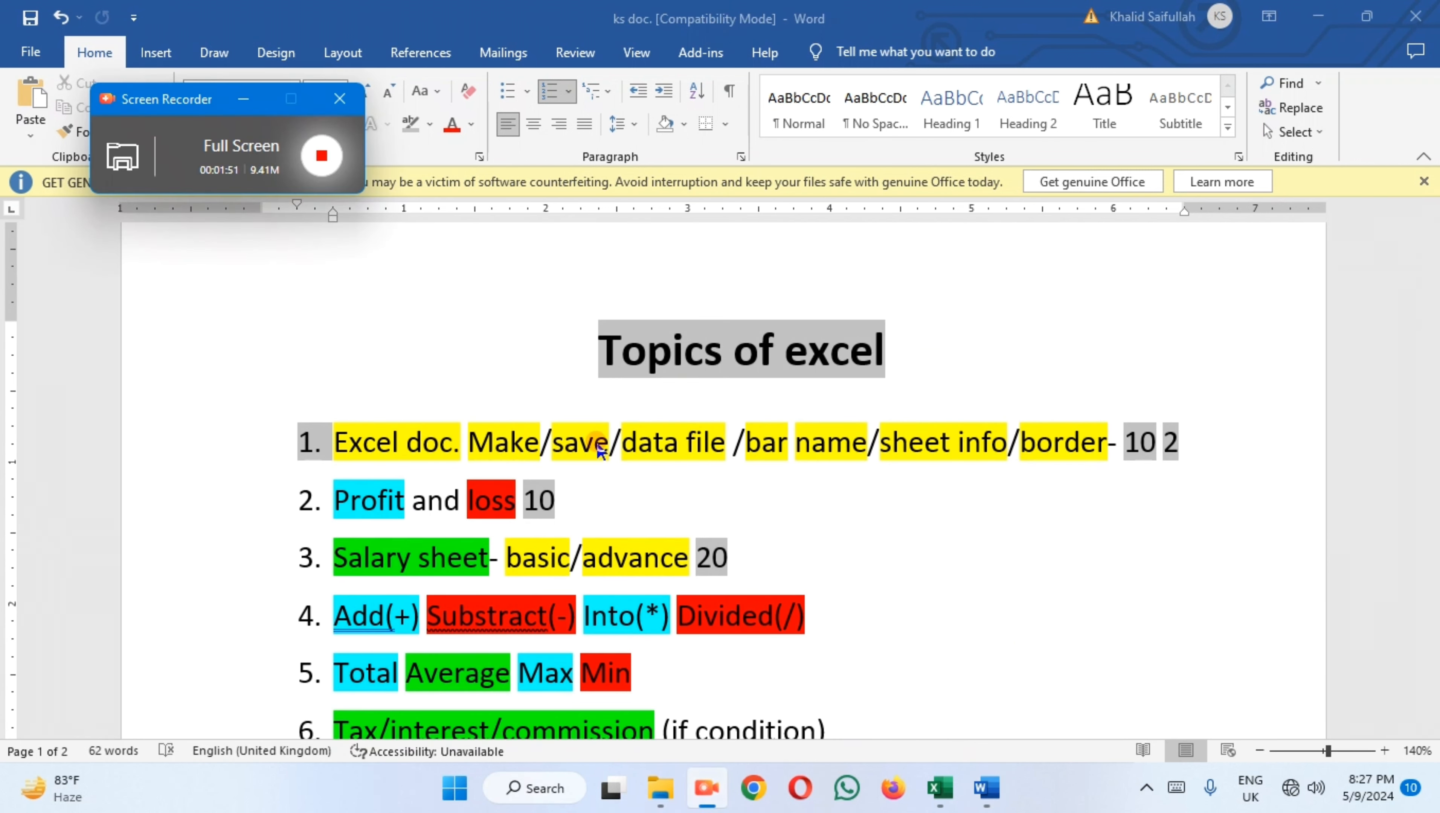
pyautogui.click(242, 102)
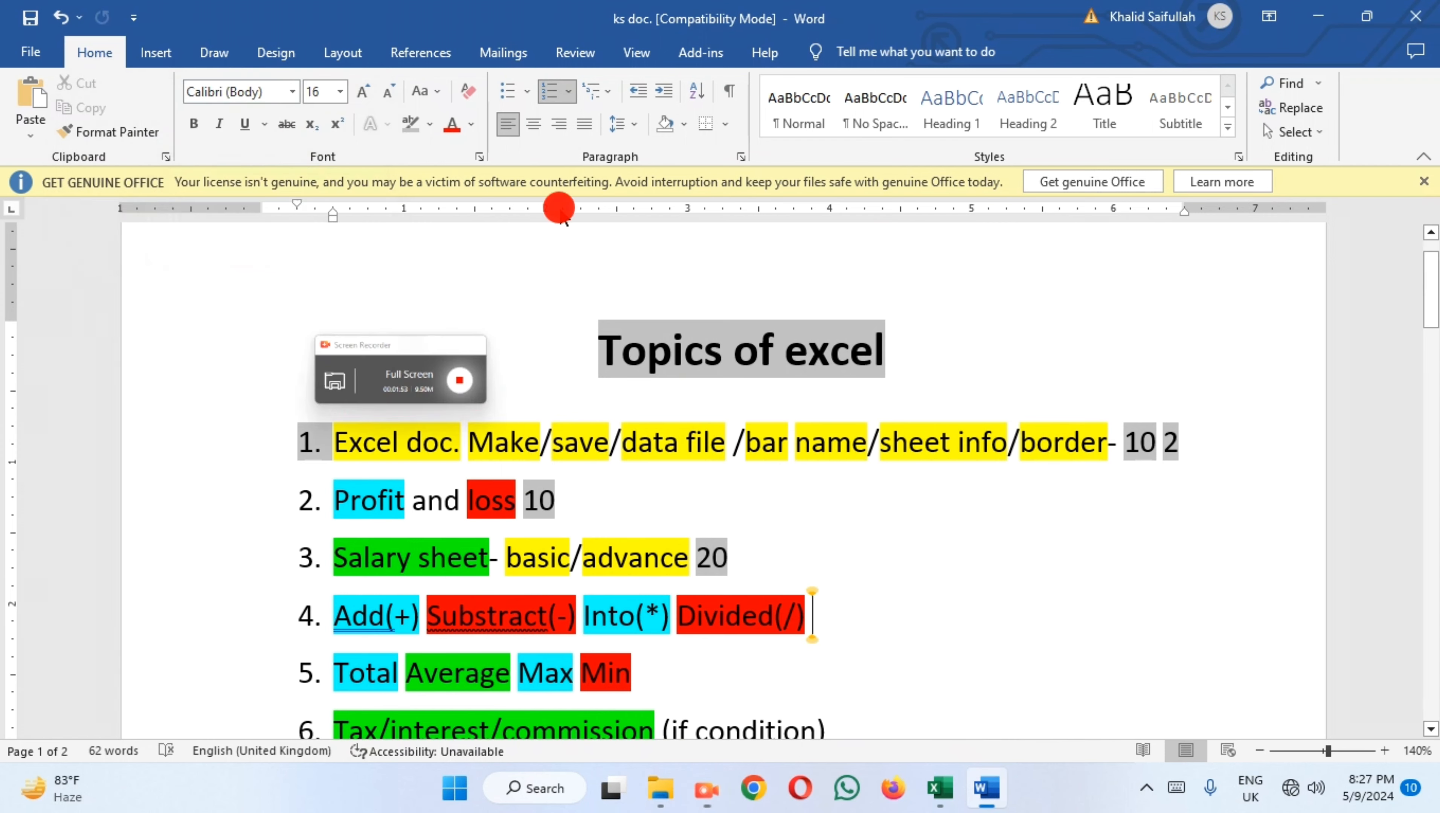
# - Minimize the topics document, switch to Excel and close the open lsdk workbook
pyautogui.click(1316, 16)
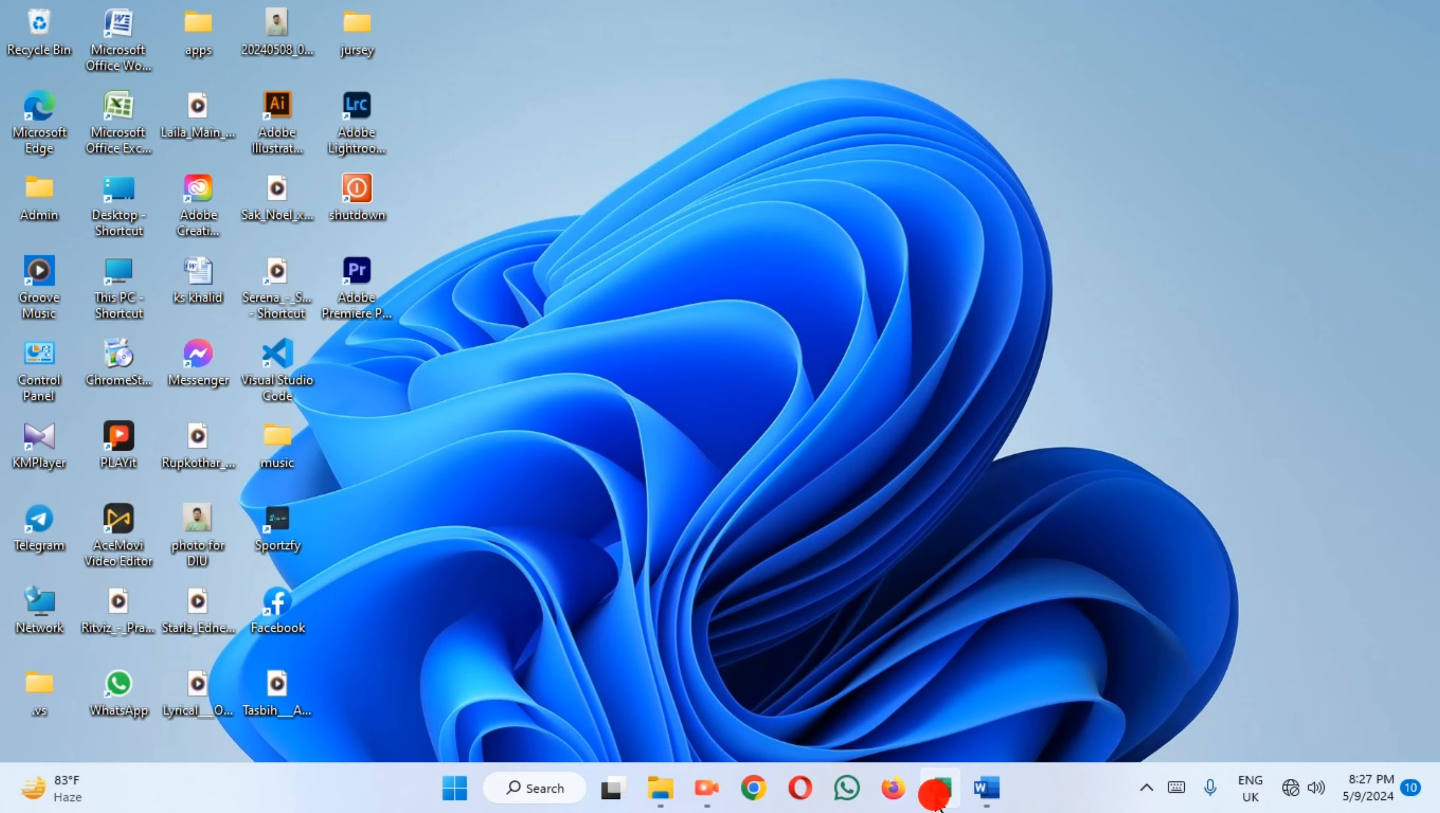
pyautogui.click(940, 788)
pyautogui.scroll(-9, 810, 360)
pyautogui.hscroll(3, 549, 577)
pyautogui.scroll(-1, 550, 577)
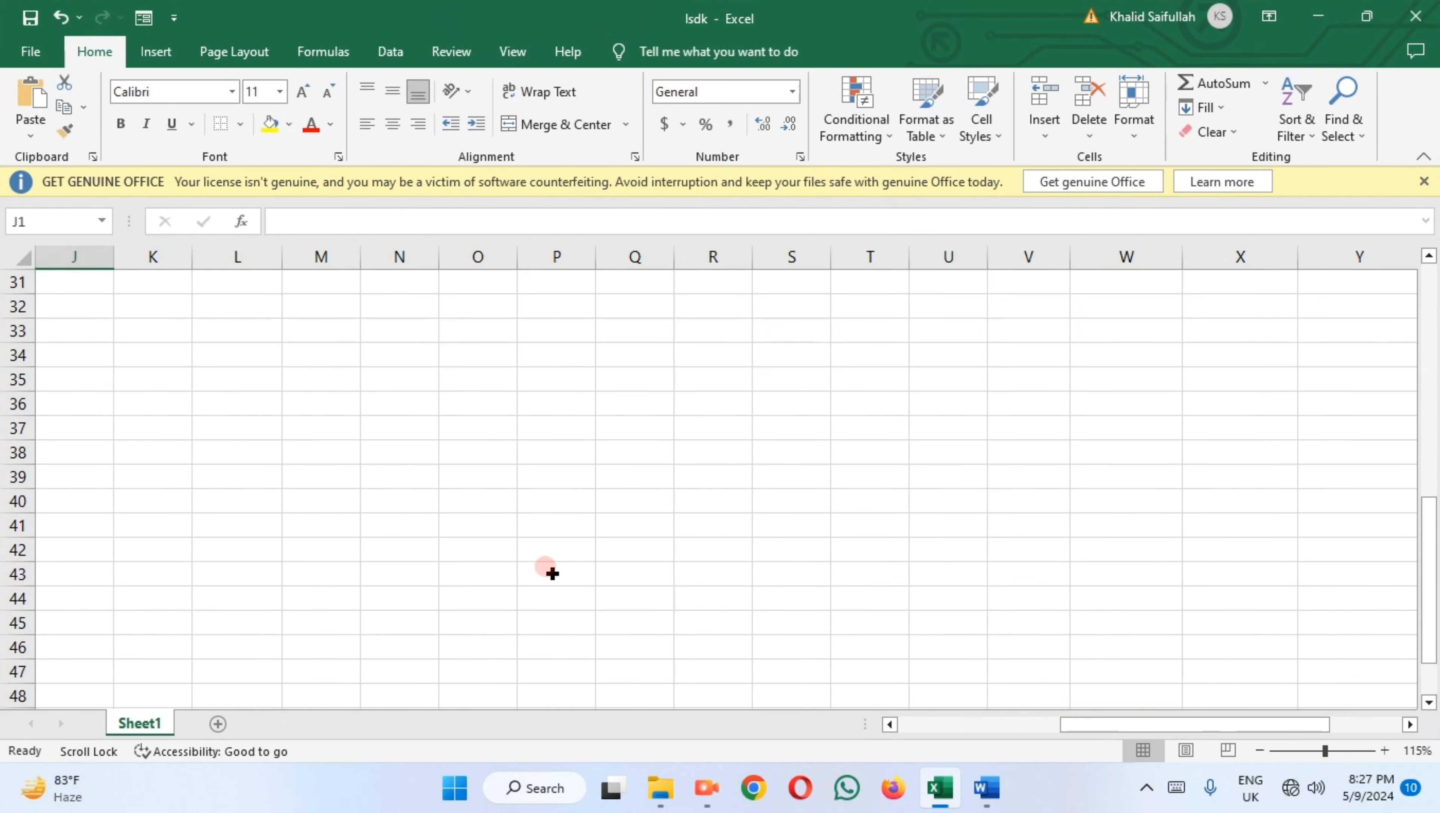
pyautogui.click(1424, 17)
pyautogui.click(735, 439)
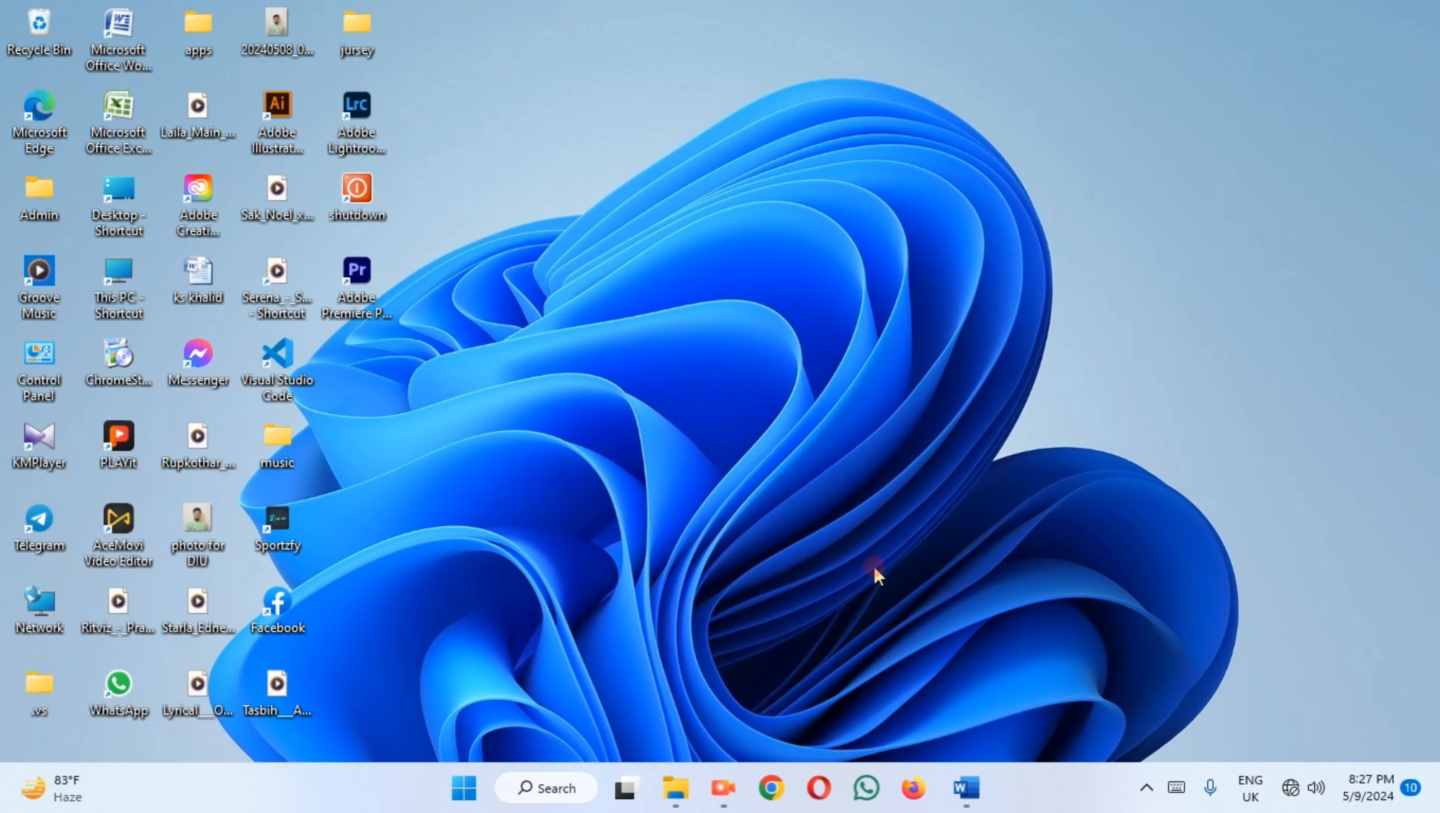
# - Launch Excel from the Windows search and create a new blank workbook
pyautogui.click(534, 791)
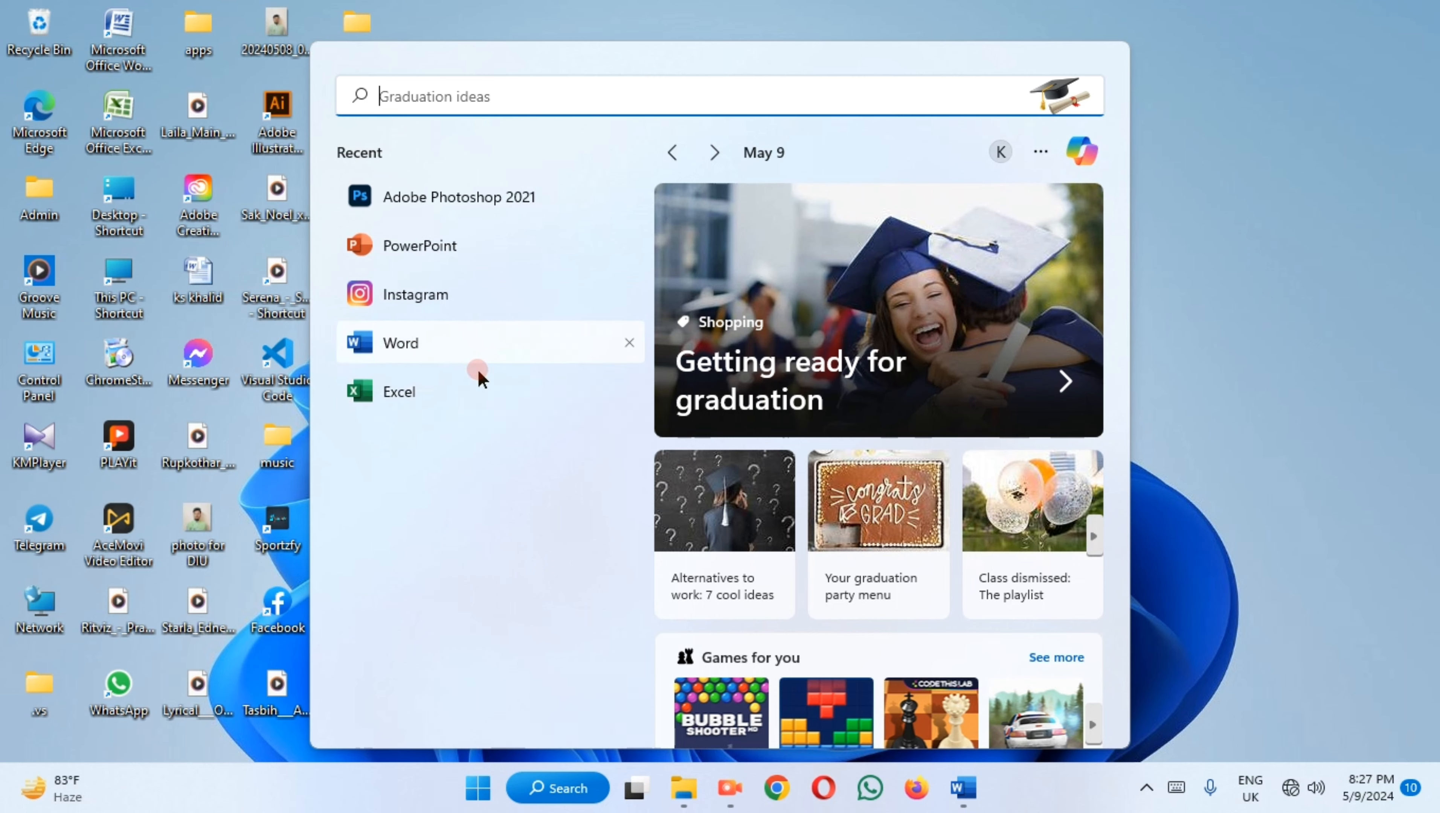
pyautogui.click(458, 380)
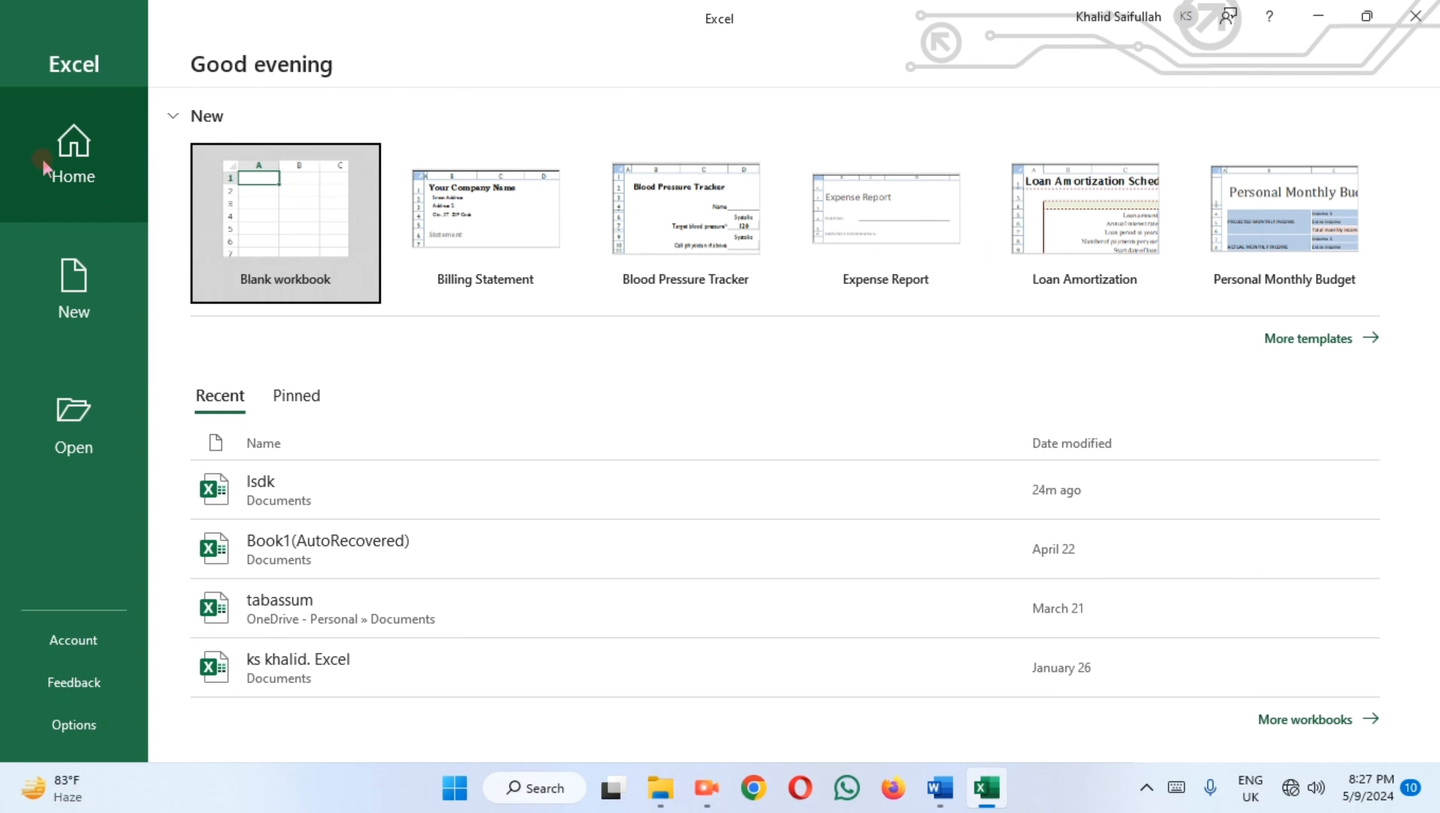
pyautogui.click(78, 295)
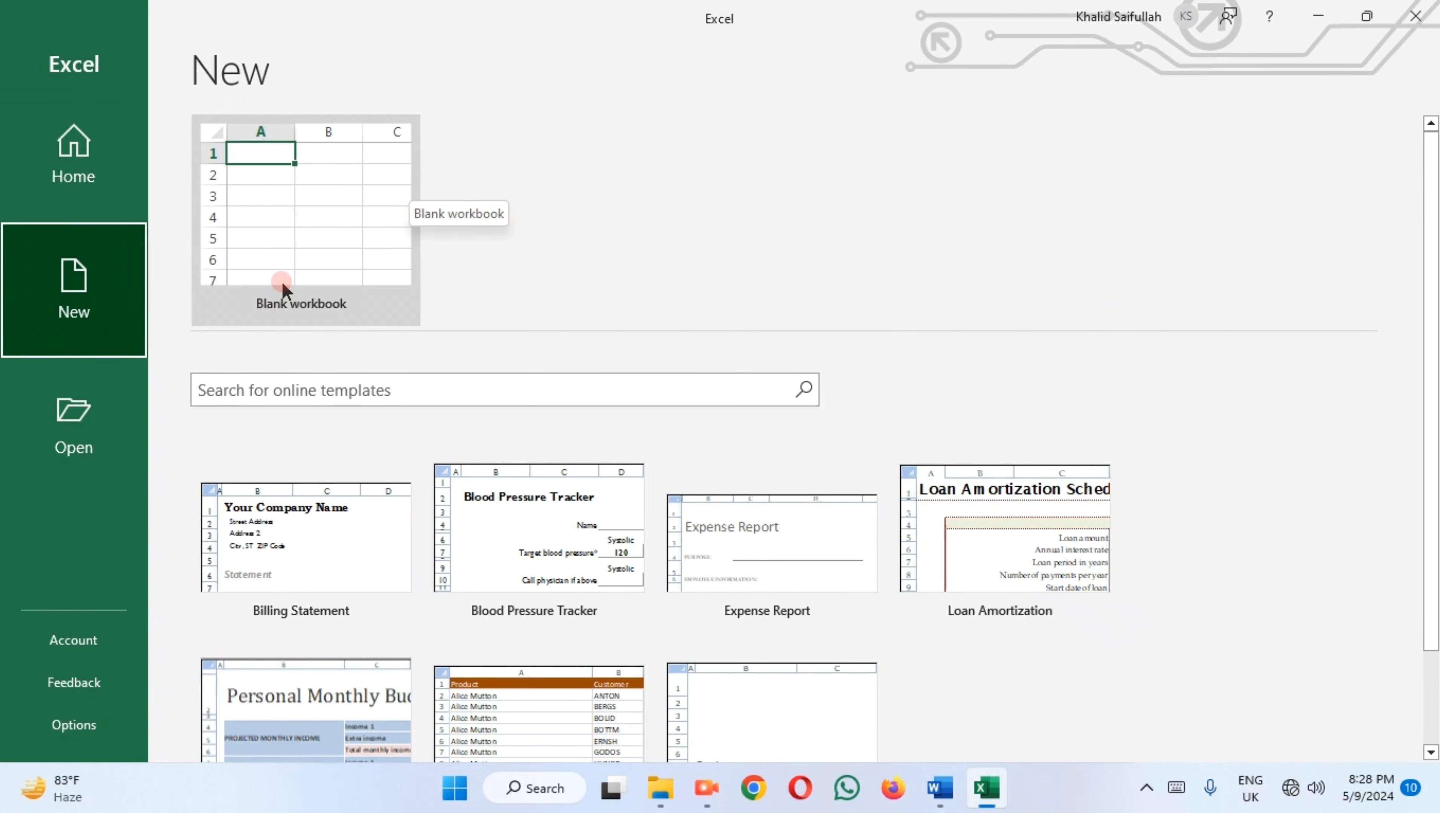
pyautogui.click(274, 212)
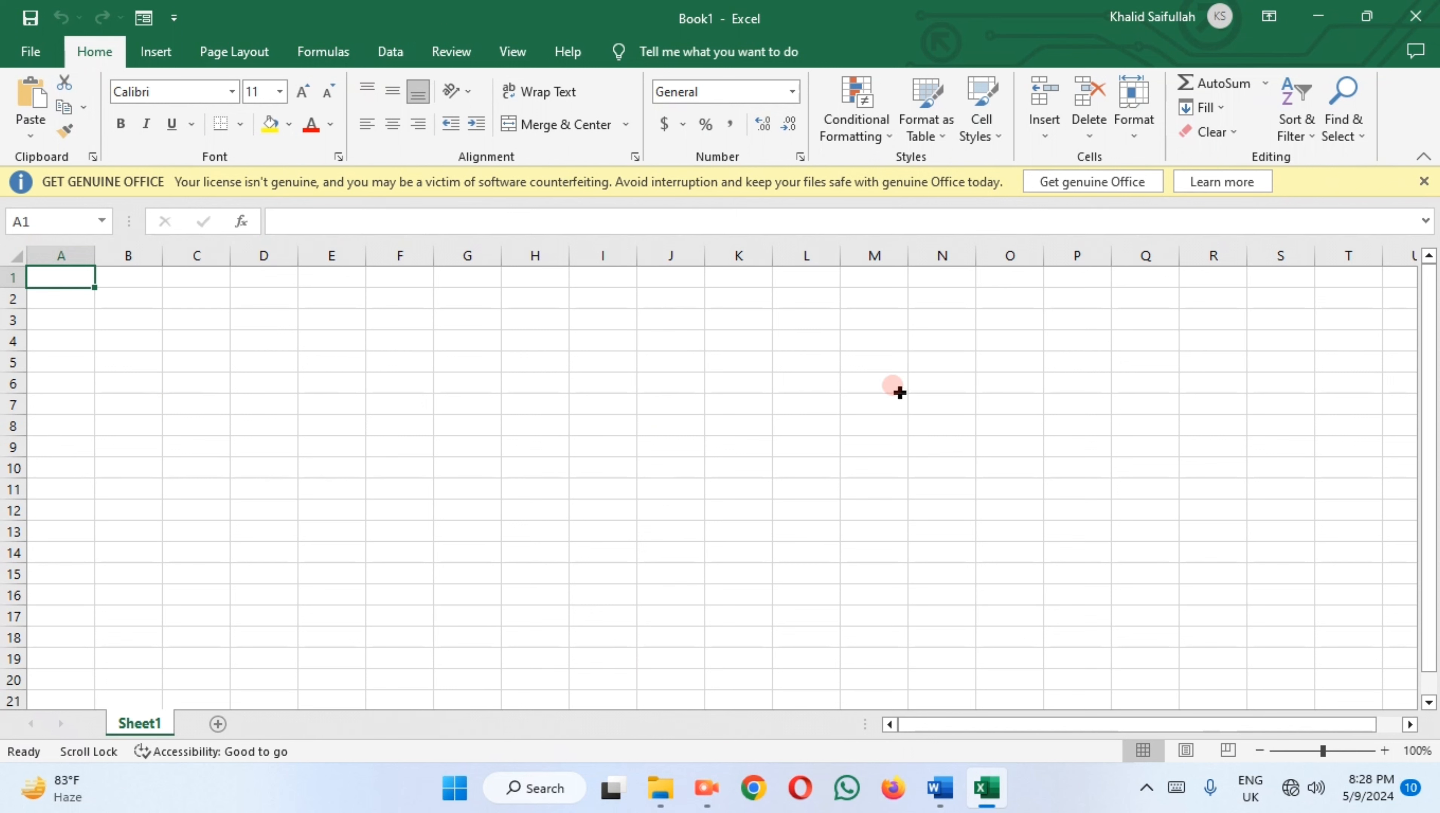
pyautogui.moveTo(282, 337); pyautogui.dragTo(687, 524)
pyautogui.moveTo(319, 488); pyautogui.dragTo(678, 618)
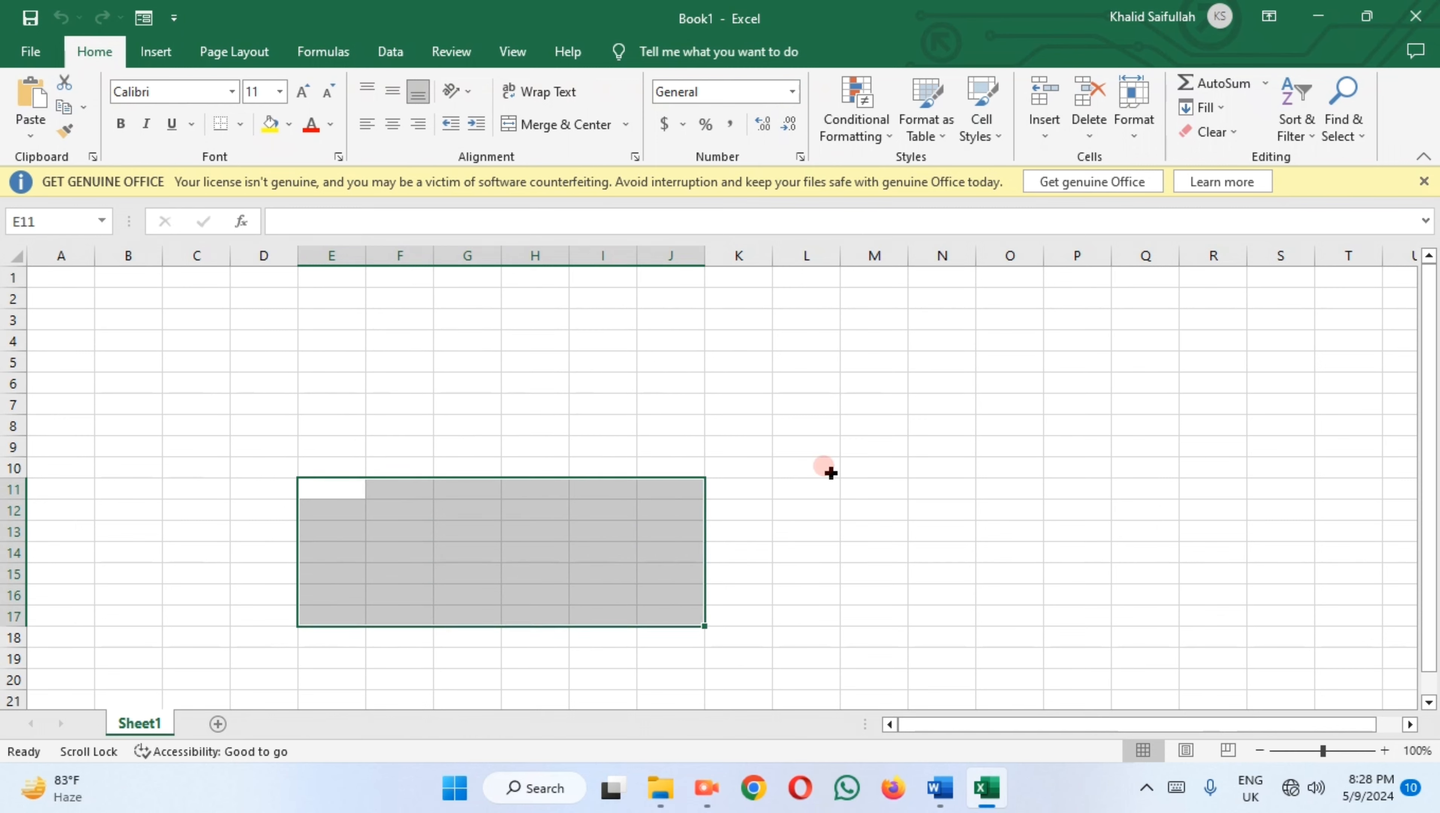
pyautogui.moveTo(815, 450); pyautogui.dragTo(1011, 513)
pyautogui.moveTo(1067, 406); pyautogui.dragTo(1073, 479)
pyautogui.moveTo(225, 348); pyautogui.dragTo(315, 421)
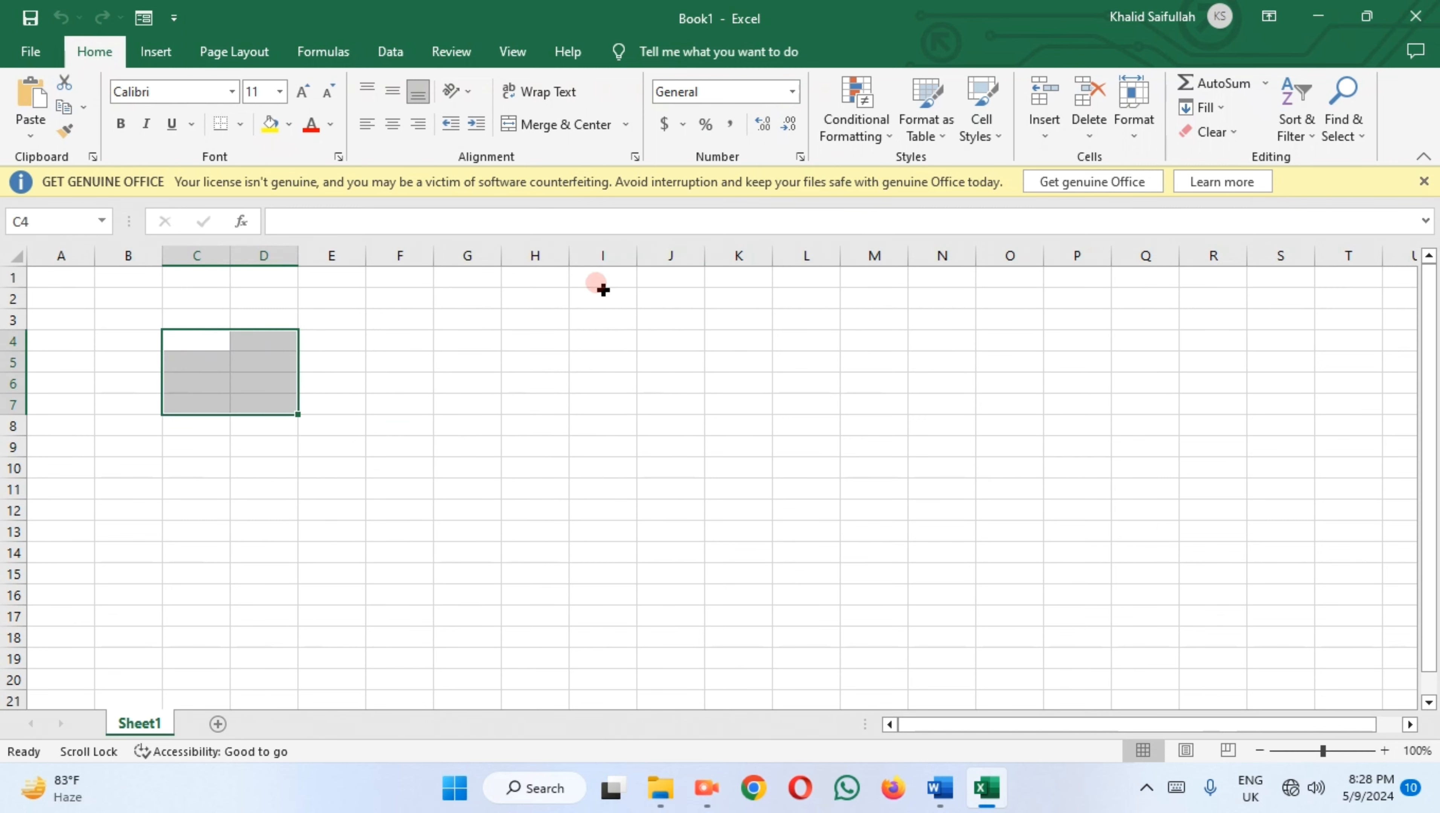
pyautogui.moveTo(578, 319); pyautogui.dragTo(511, 420)
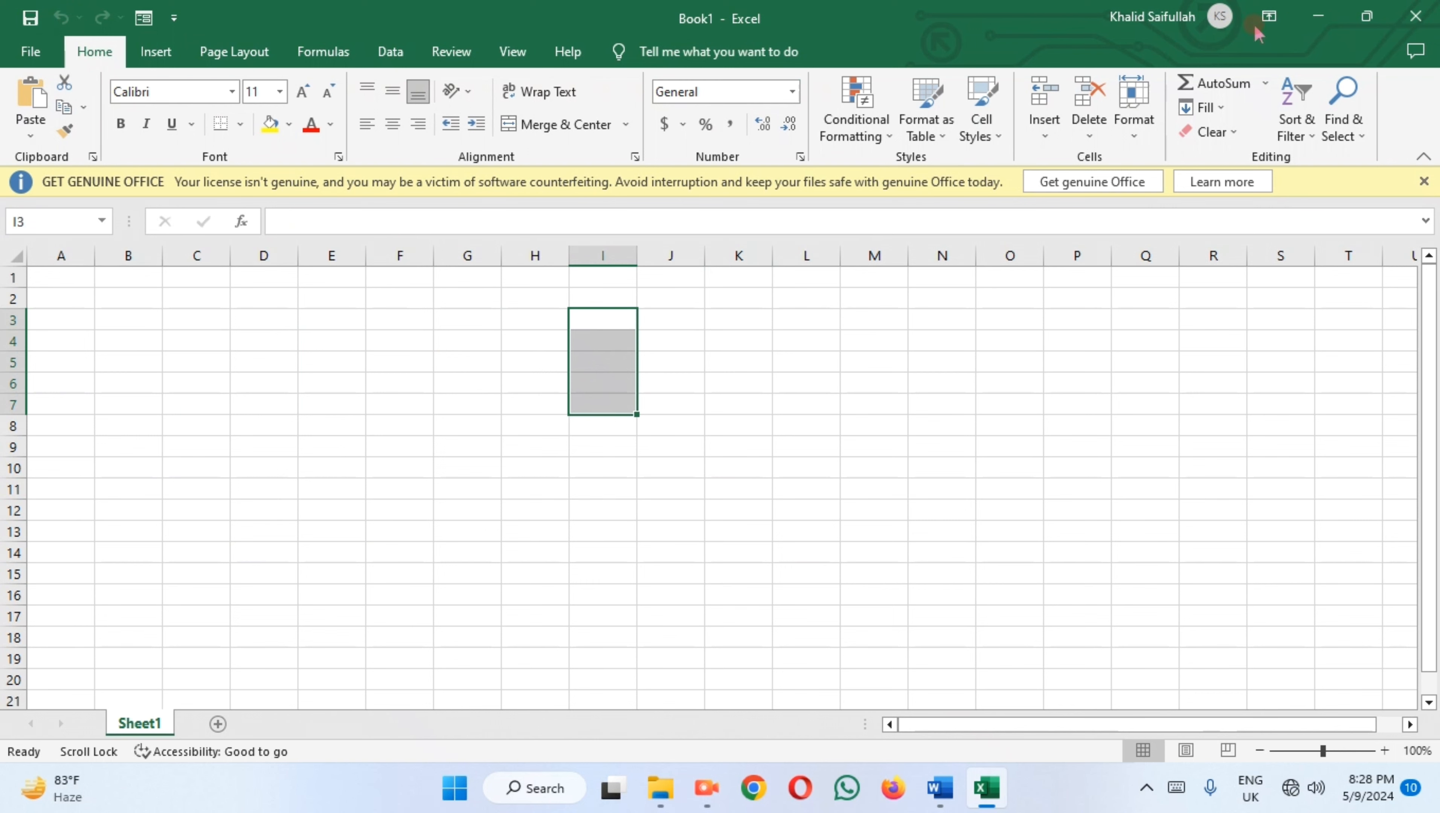
pyautogui.moveTo(271, 342); pyautogui.dragTo(799, 523)
pyautogui.click(408, 633)
pyautogui.moveTo(188, 316); pyautogui.dragTo(217, 381)
pyautogui.moveTo(392, 358); pyautogui.dragTo(395, 383)
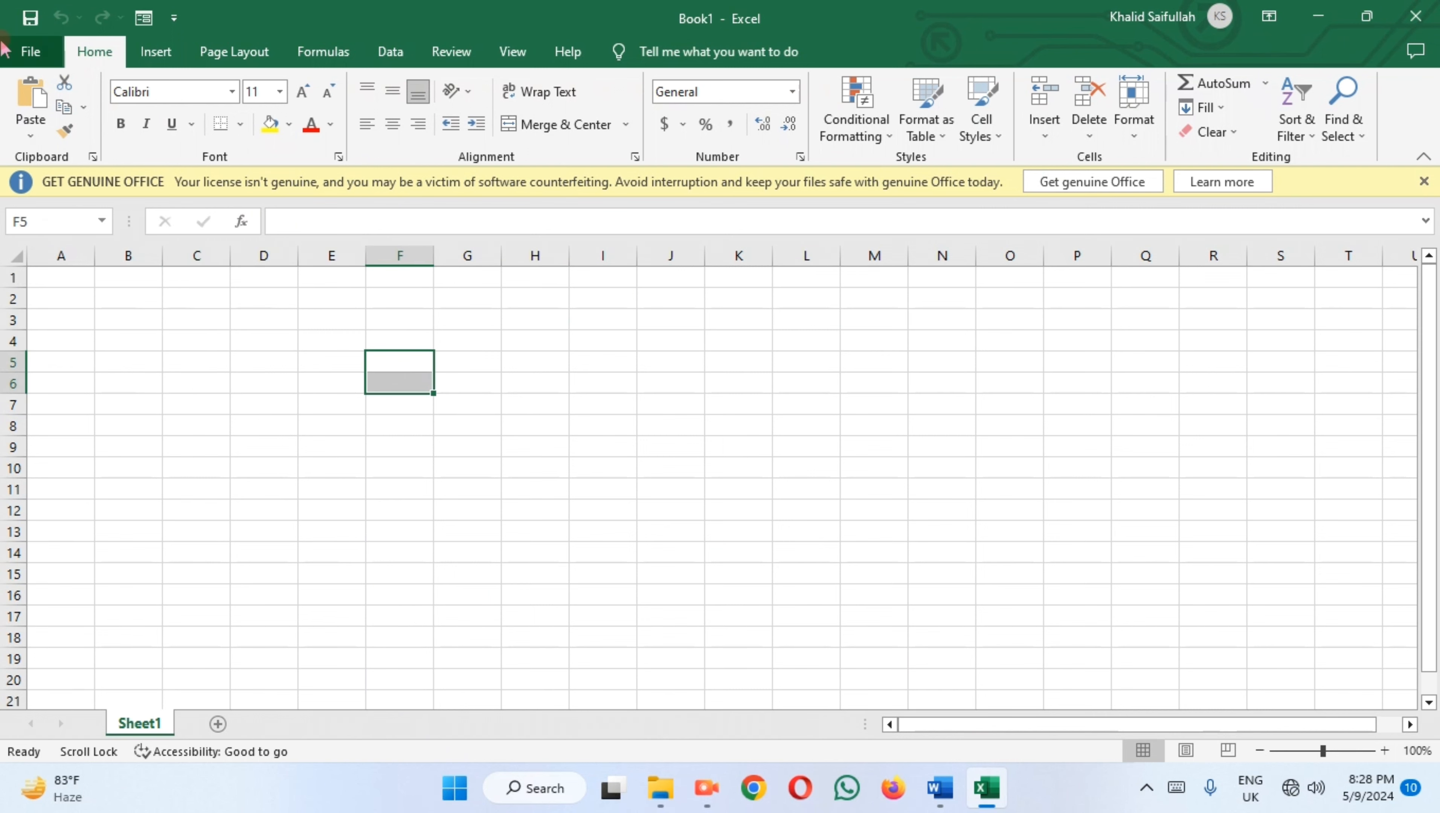
# - Save the new workbook on this PC in the Documents folder under the name 1st cls
pyautogui.click(18, 53)
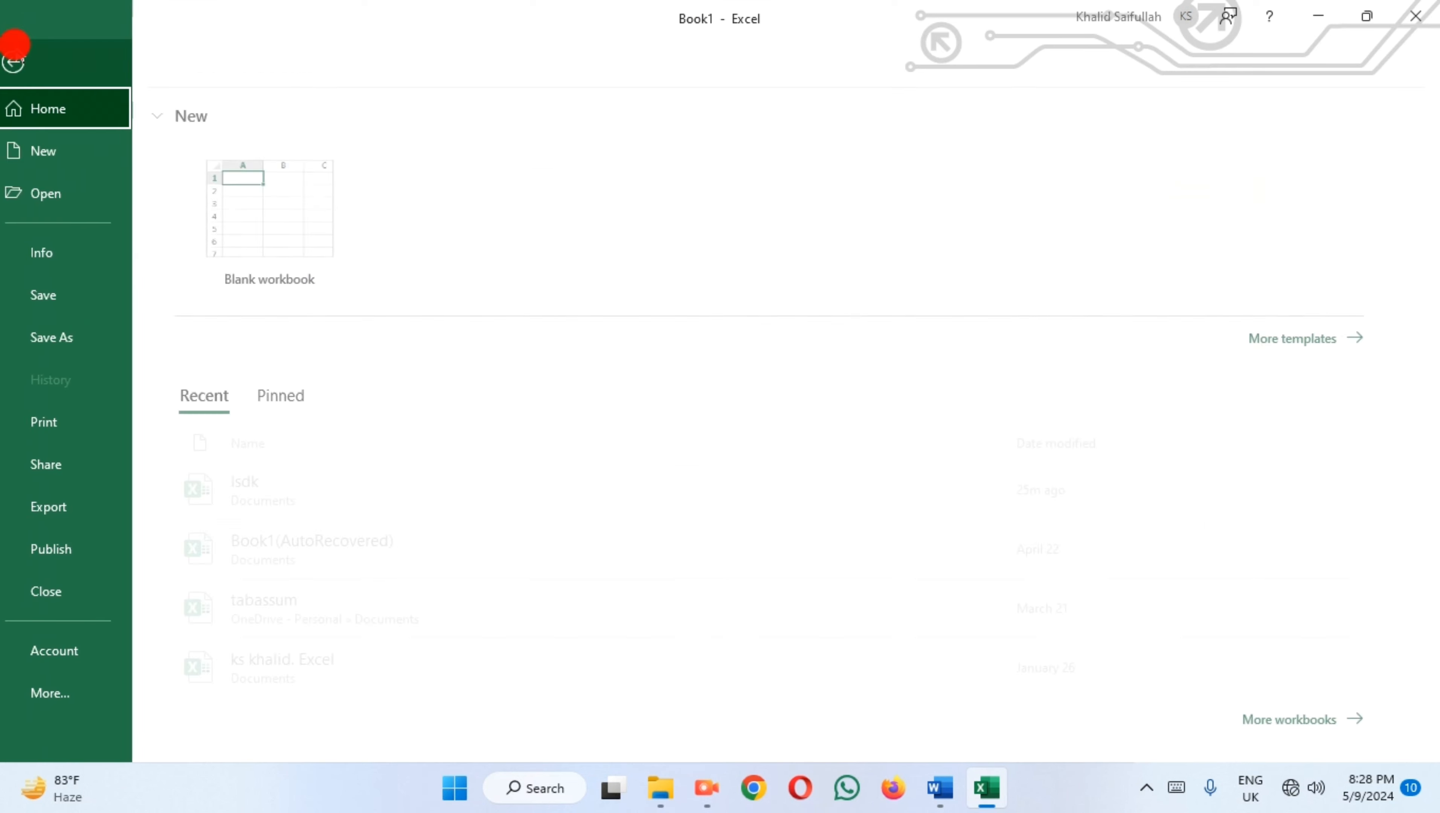
pyautogui.click(81, 309)
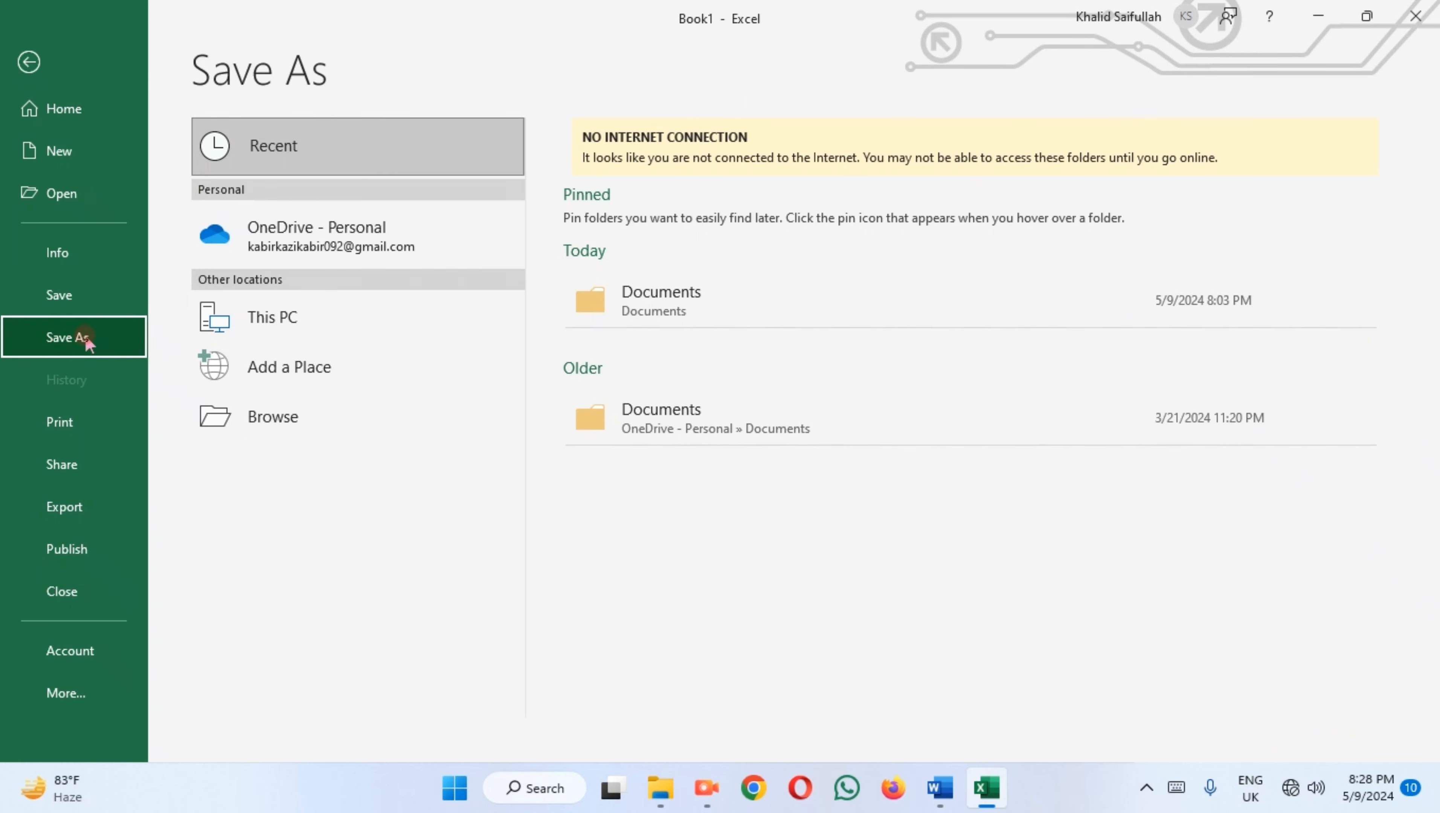
pyautogui.click(242, 315)
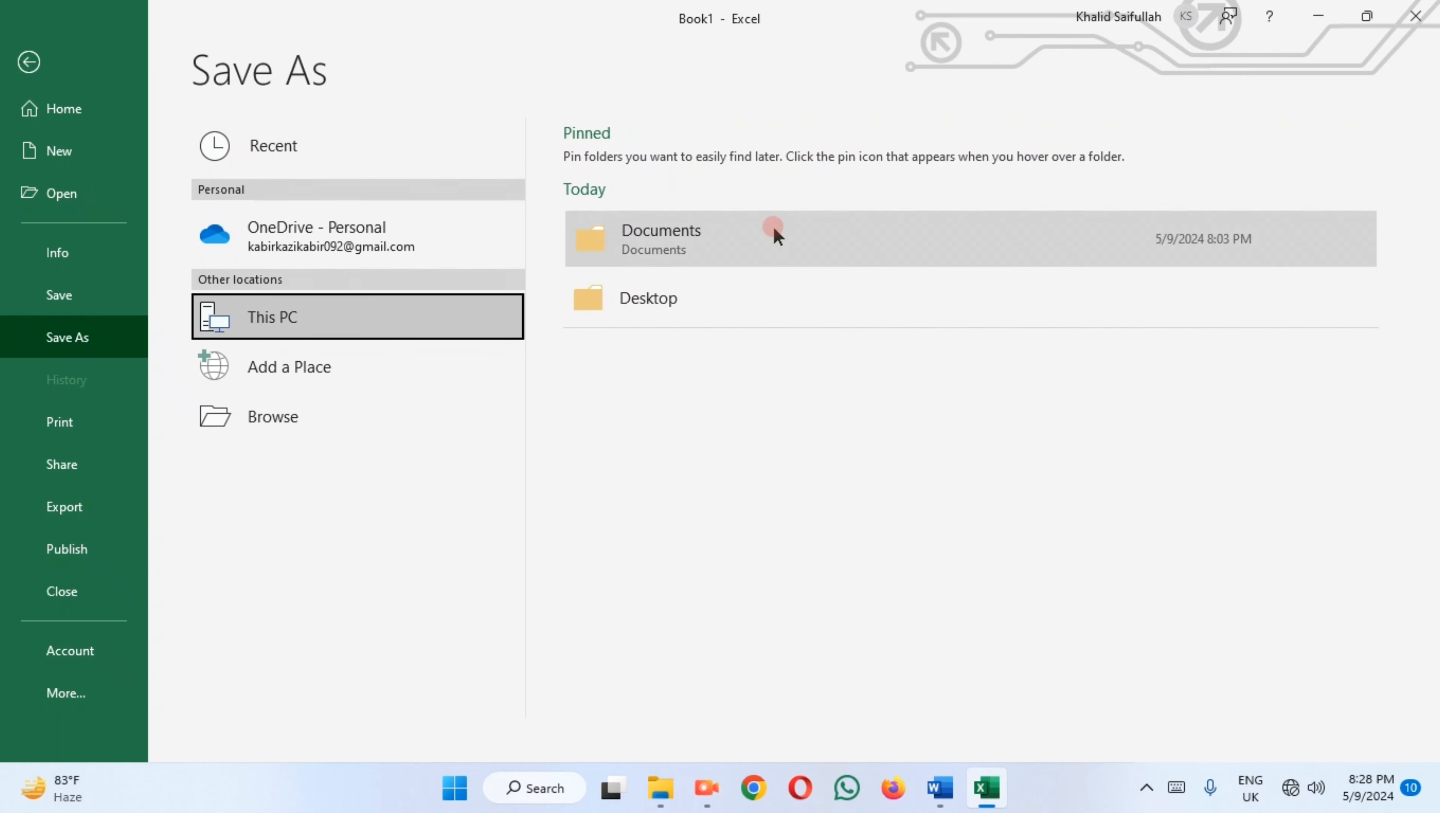
pyautogui.click(631, 296)
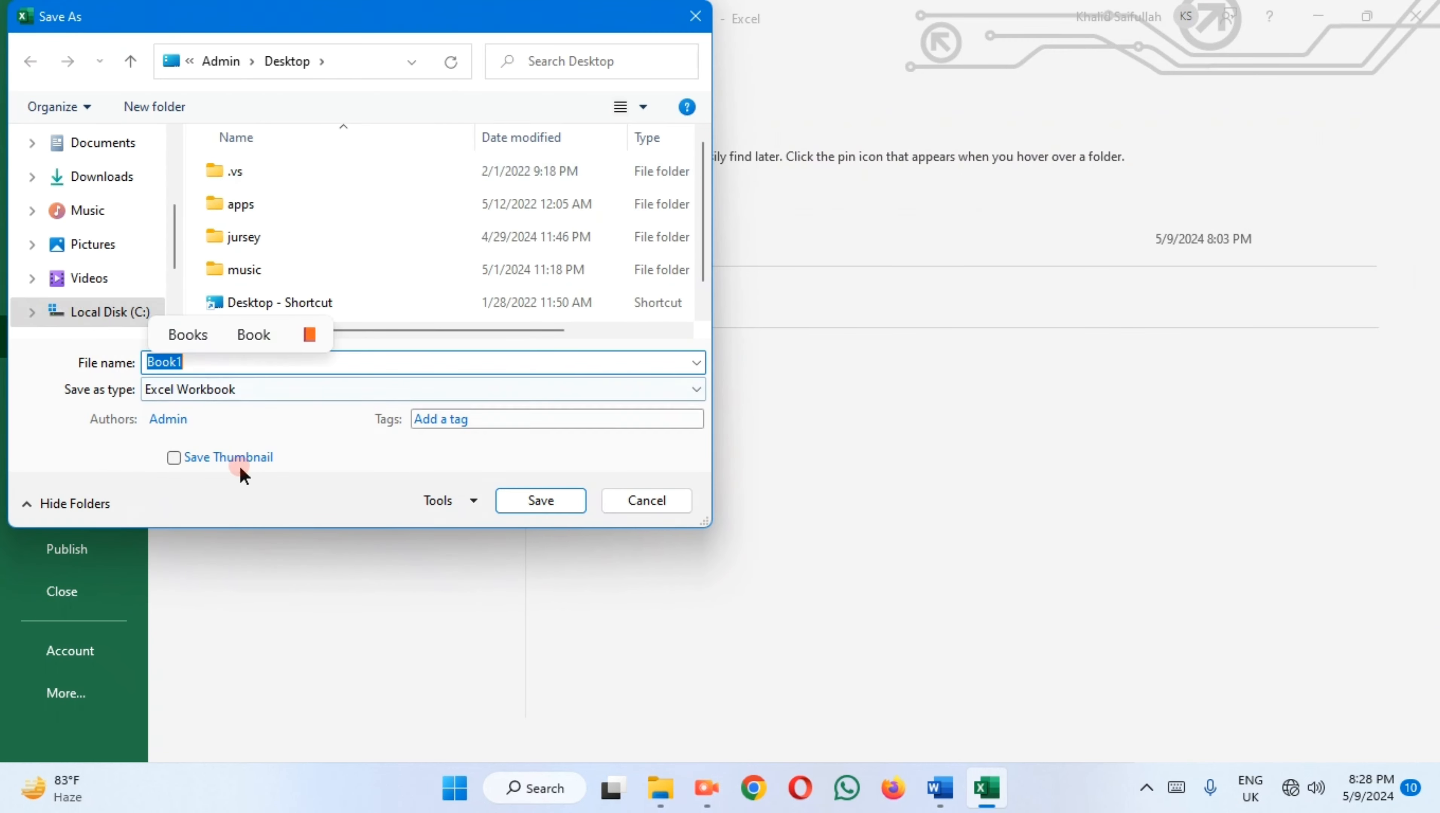
pyautogui.click(112, 151)
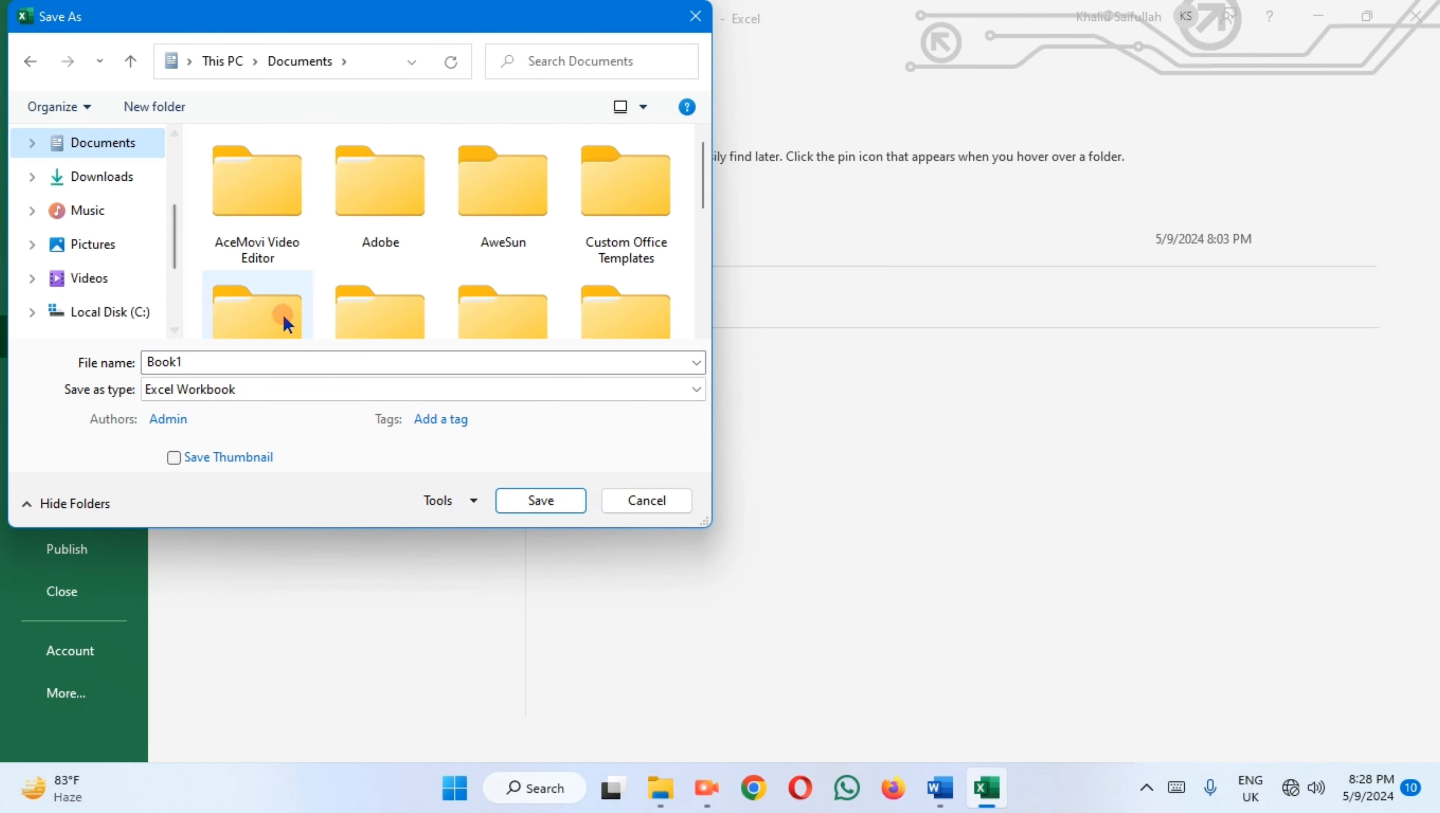
pyautogui.doubleClick(216, 361)
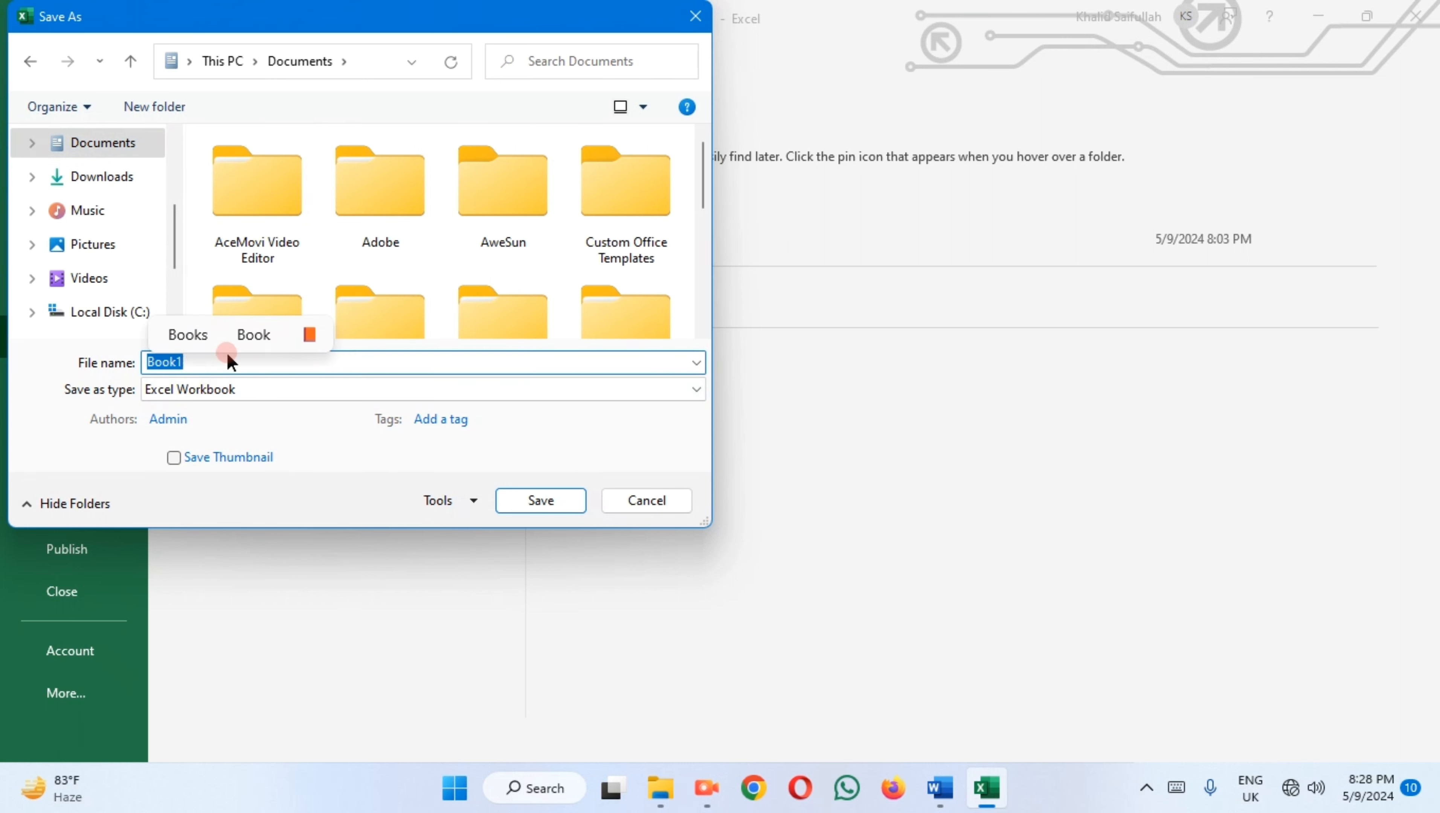
pyautogui.write('1st c')
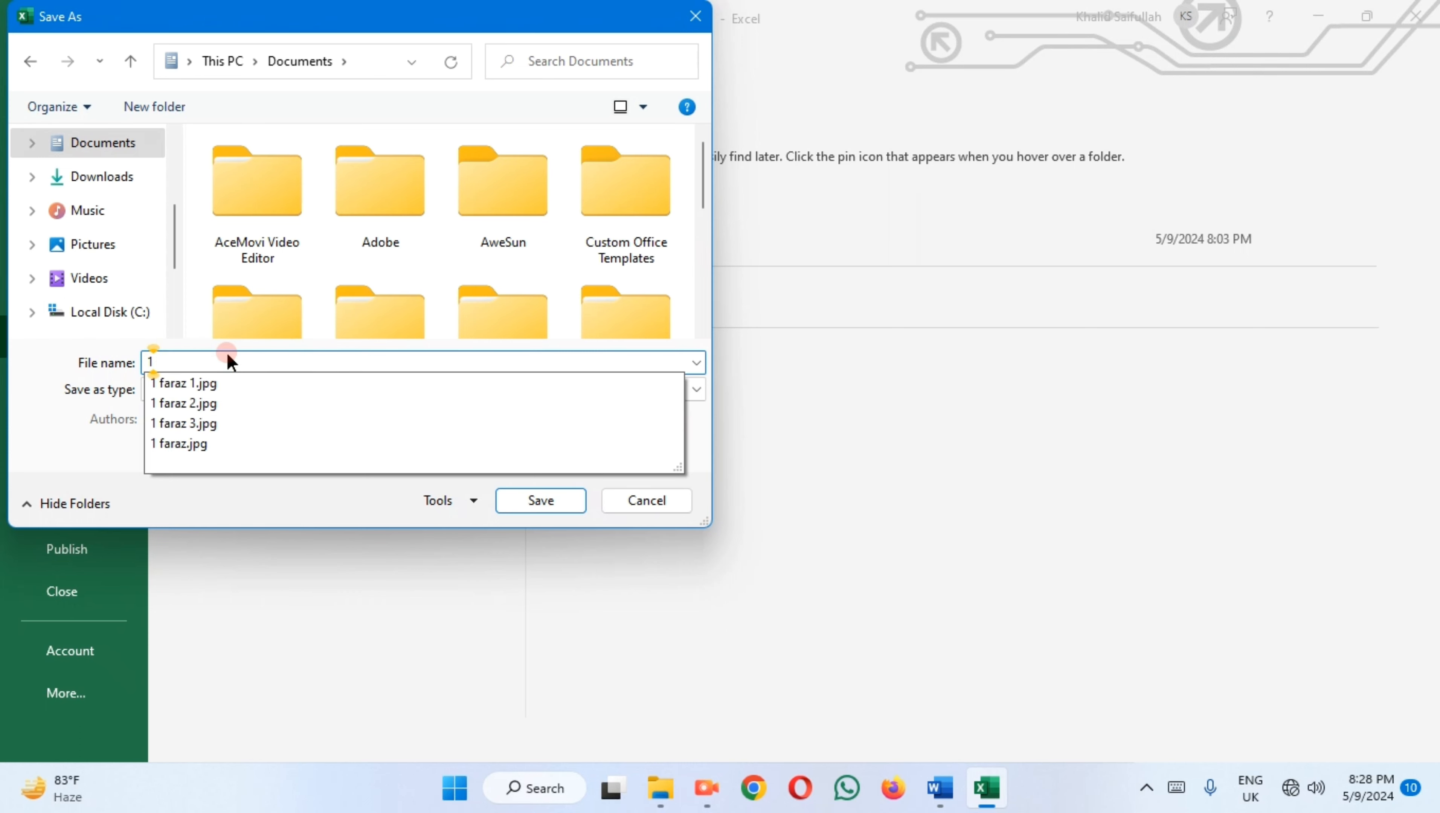
pyautogui.write('ls')
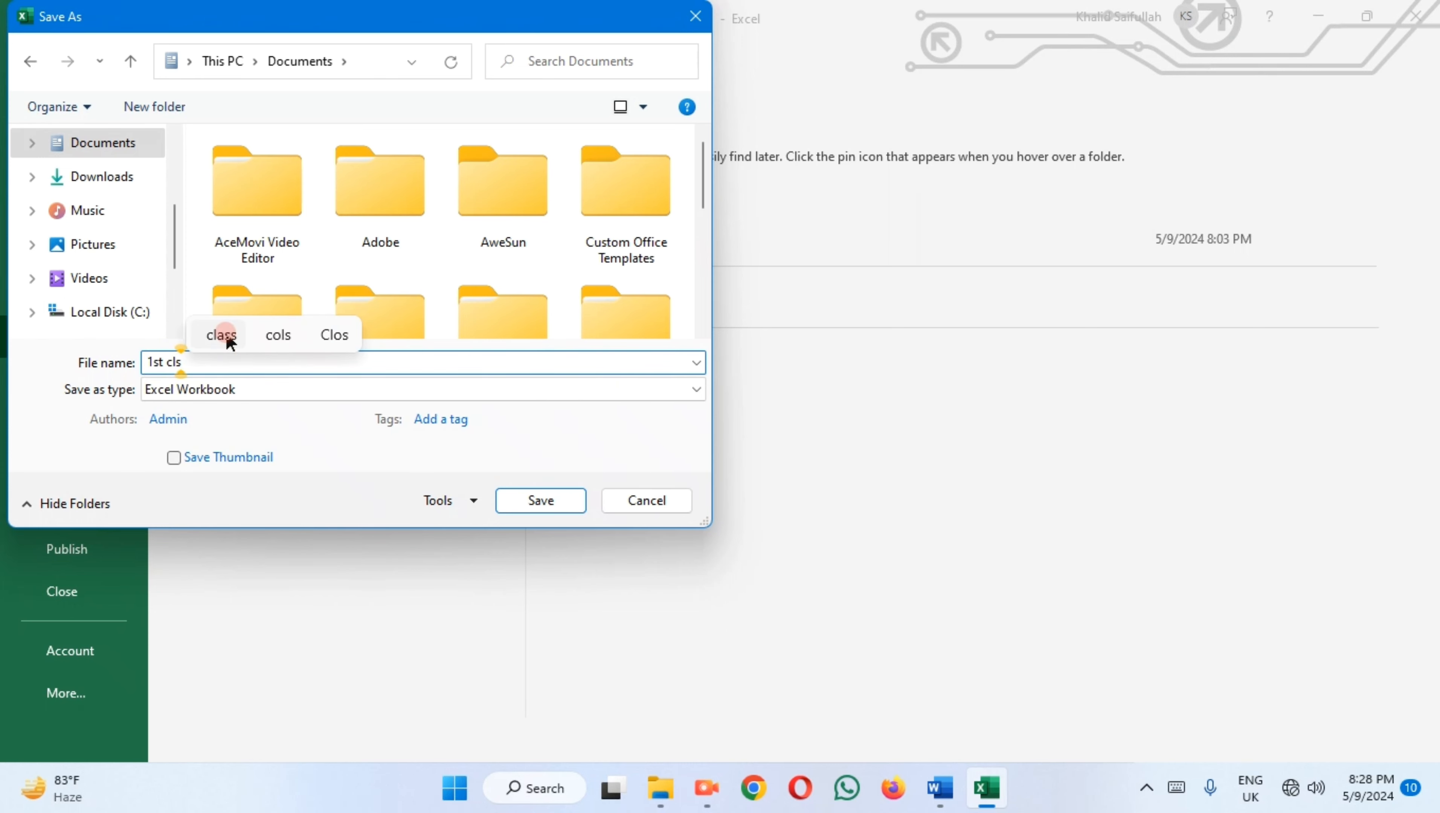
pyautogui.click(539, 501)
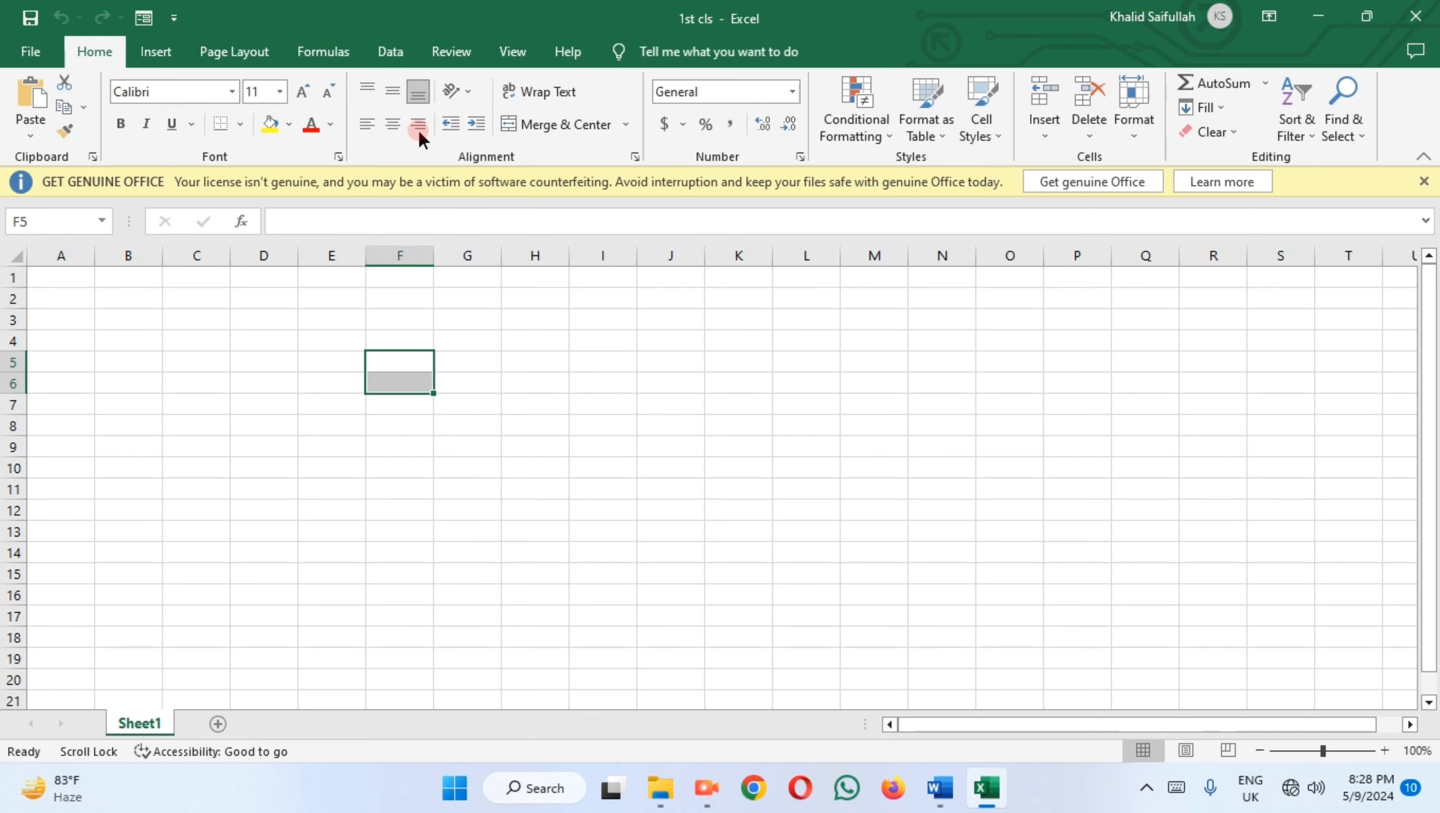
pyautogui.moveTo(117, 329); pyautogui.dragTo(1031, 537)
pyautogui.click(1202, 443)
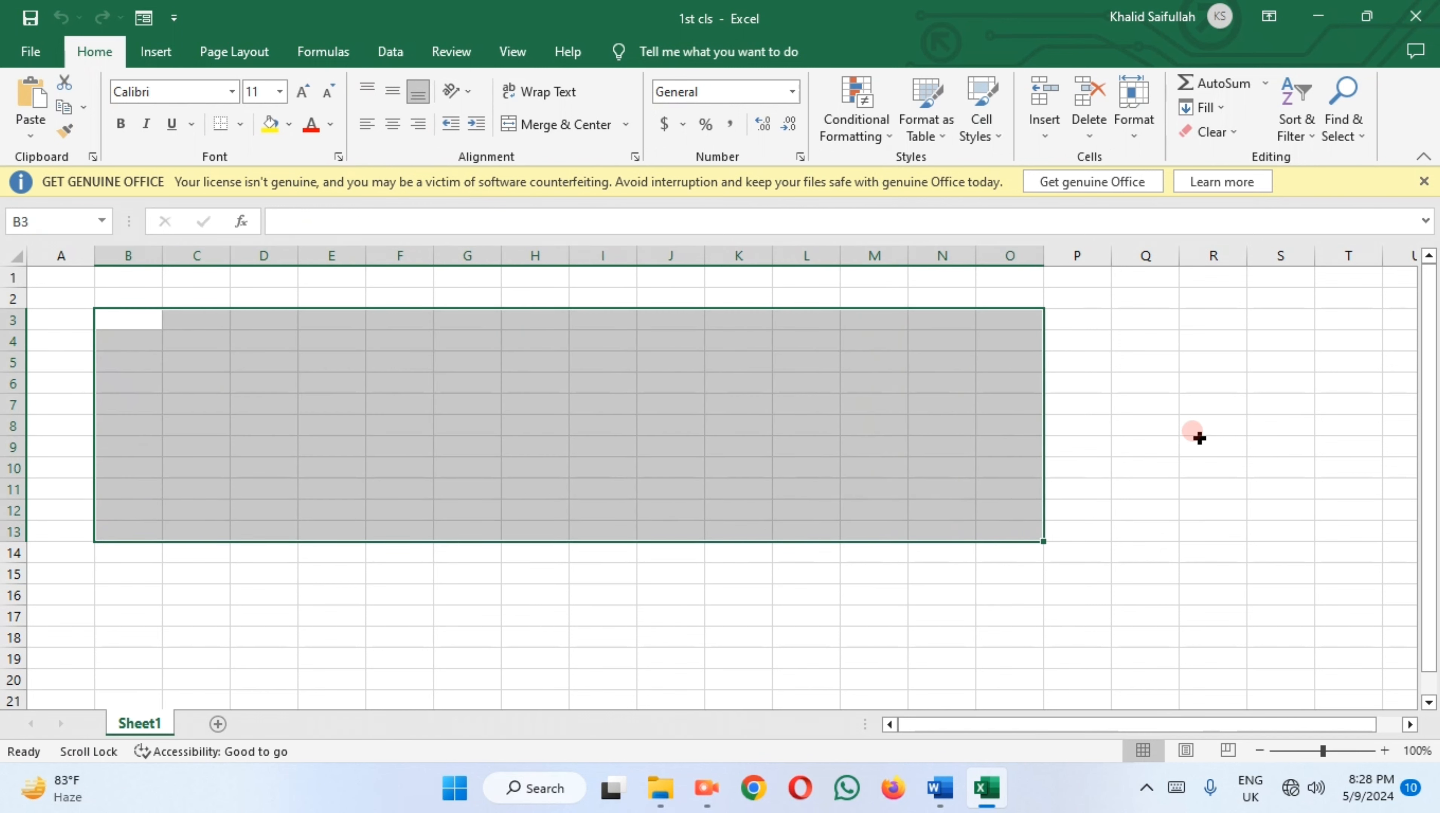
pyautogui.scroll(-1, 666, 518)
pyautogui.scroll(1, 566, 413)
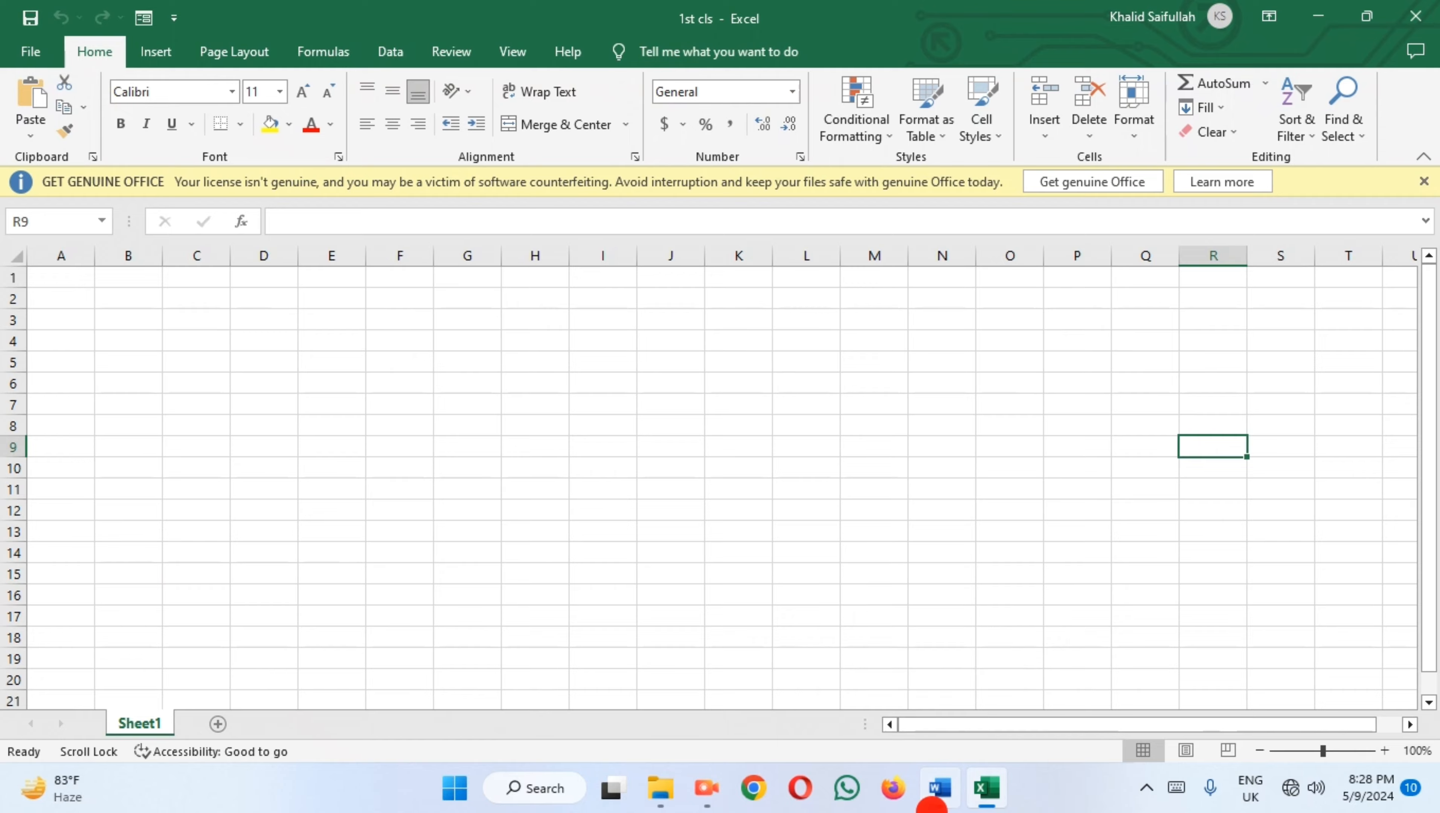
# - Review the "Excel doc. Make" part of the first topic in the Word document and return to the 1st cls workbook
pyautogui.click(934, 794)
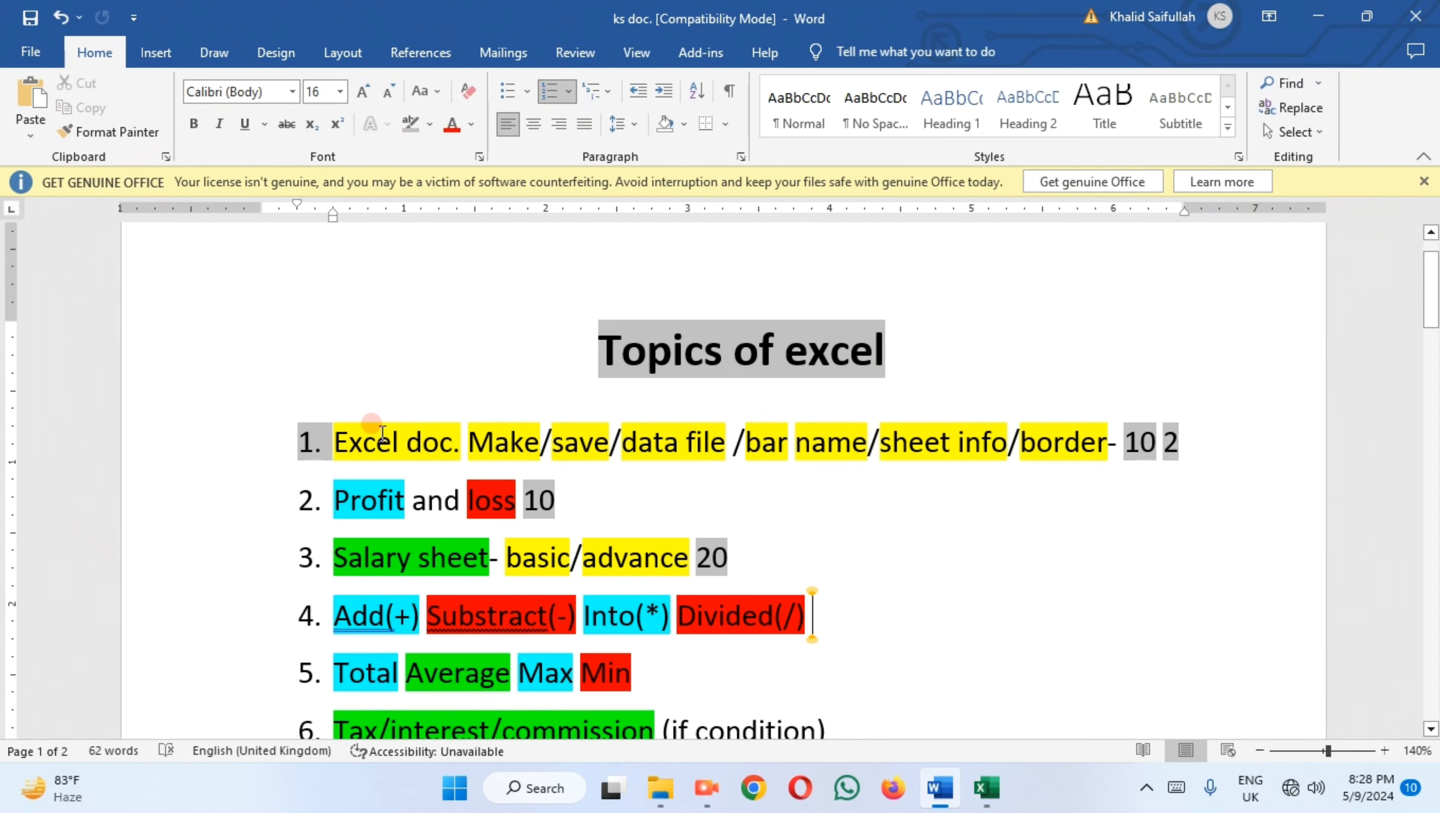
pyautogui.moveTo(356, 439); pyautogui.dragTo(515, 440)
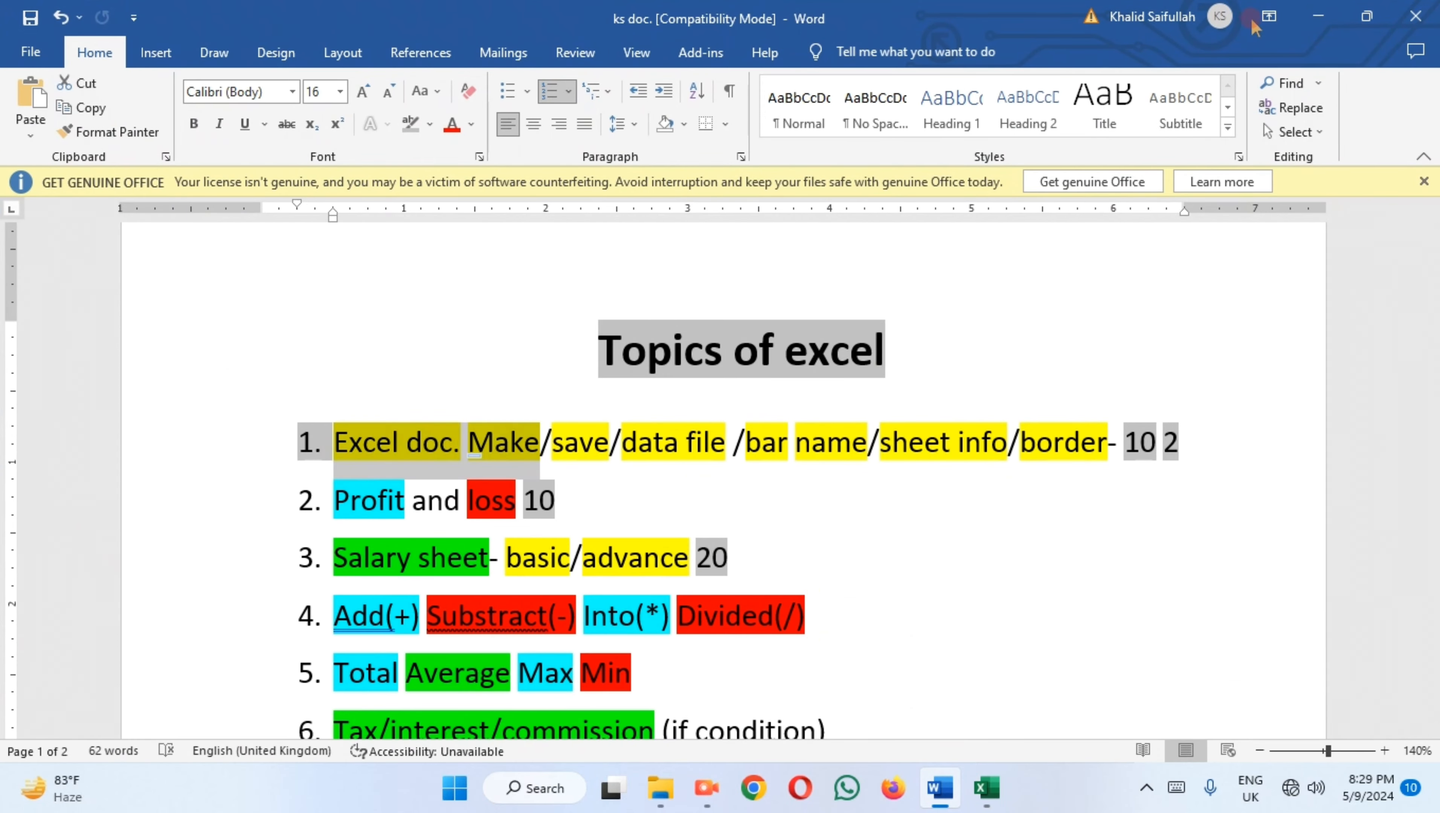
pyautogui.click(1313, 23)
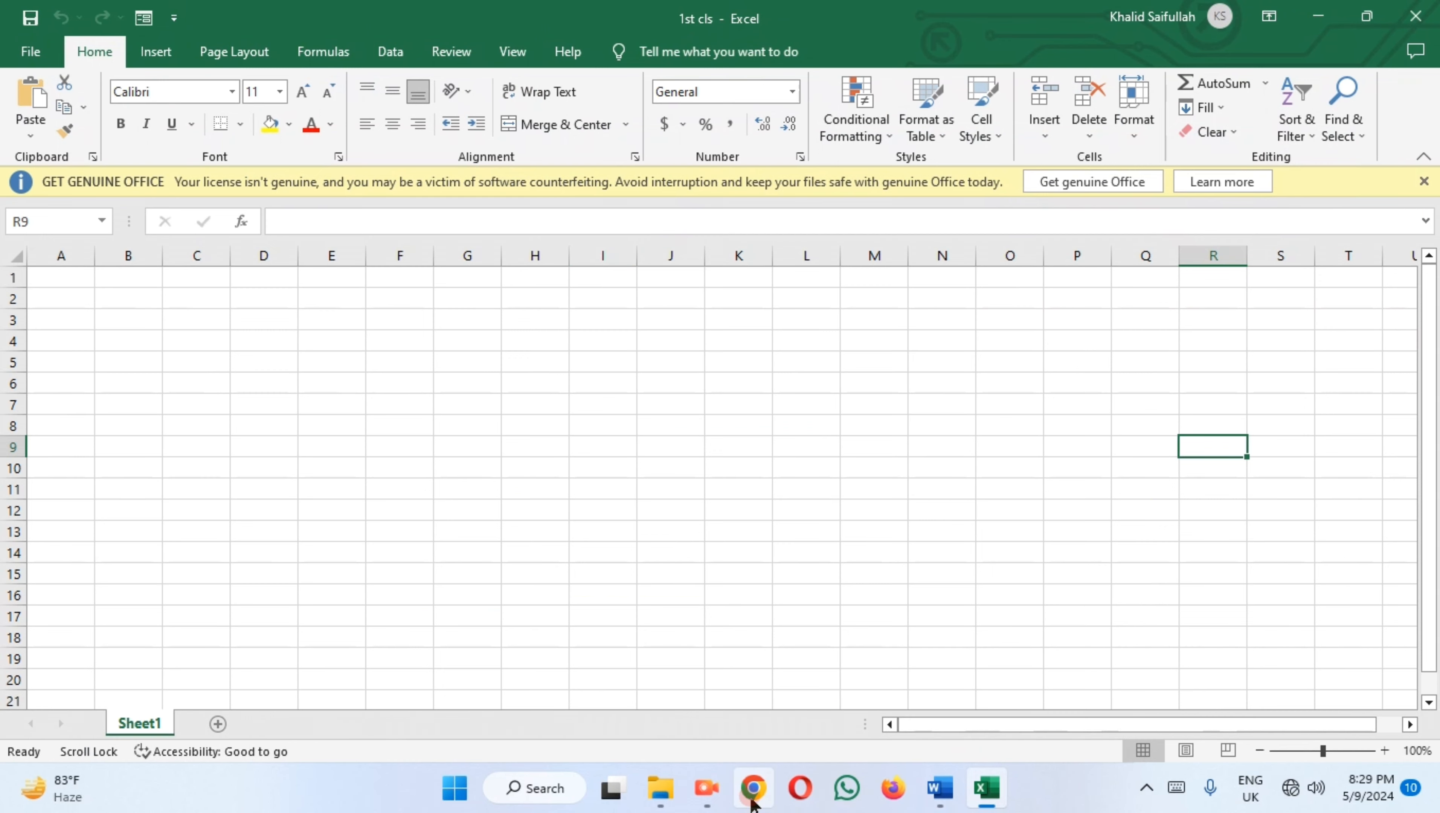
pyautogui.click(976, 790)
pyautogui.click(935, 785)
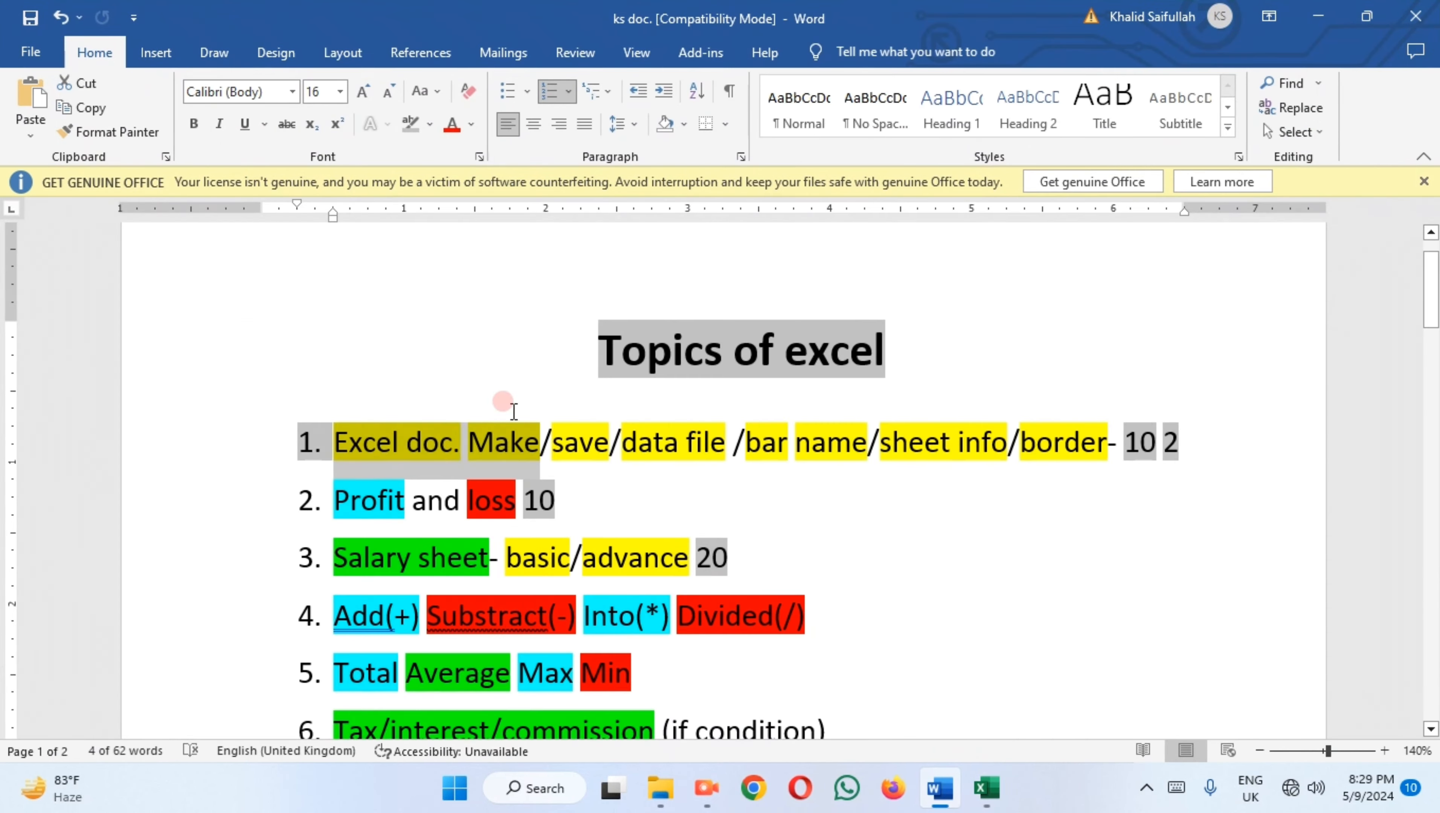
pyautogui.click(1318, 16)
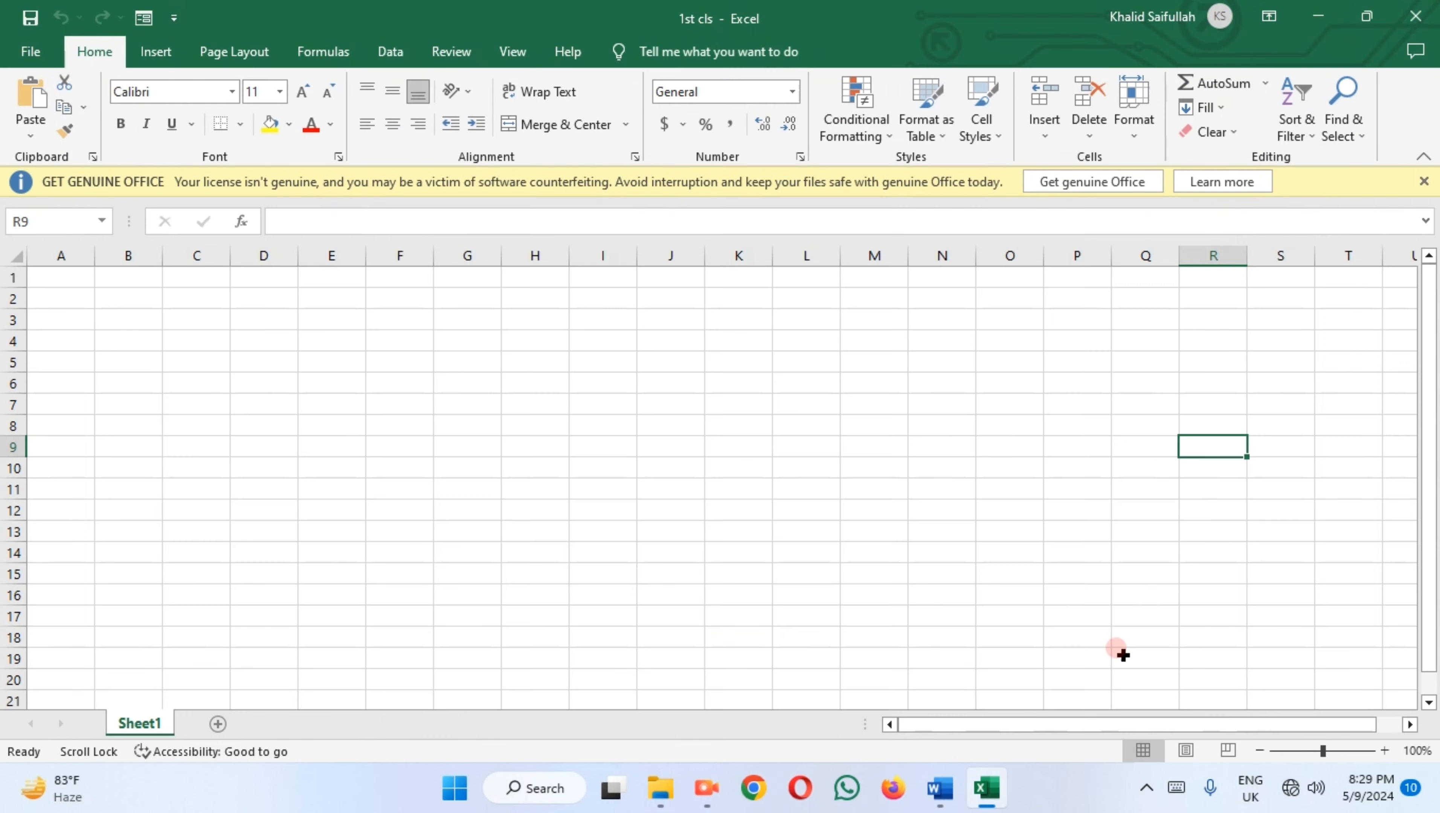
pyautogui.click(983, 790)
pyautogui.click(983, 792)
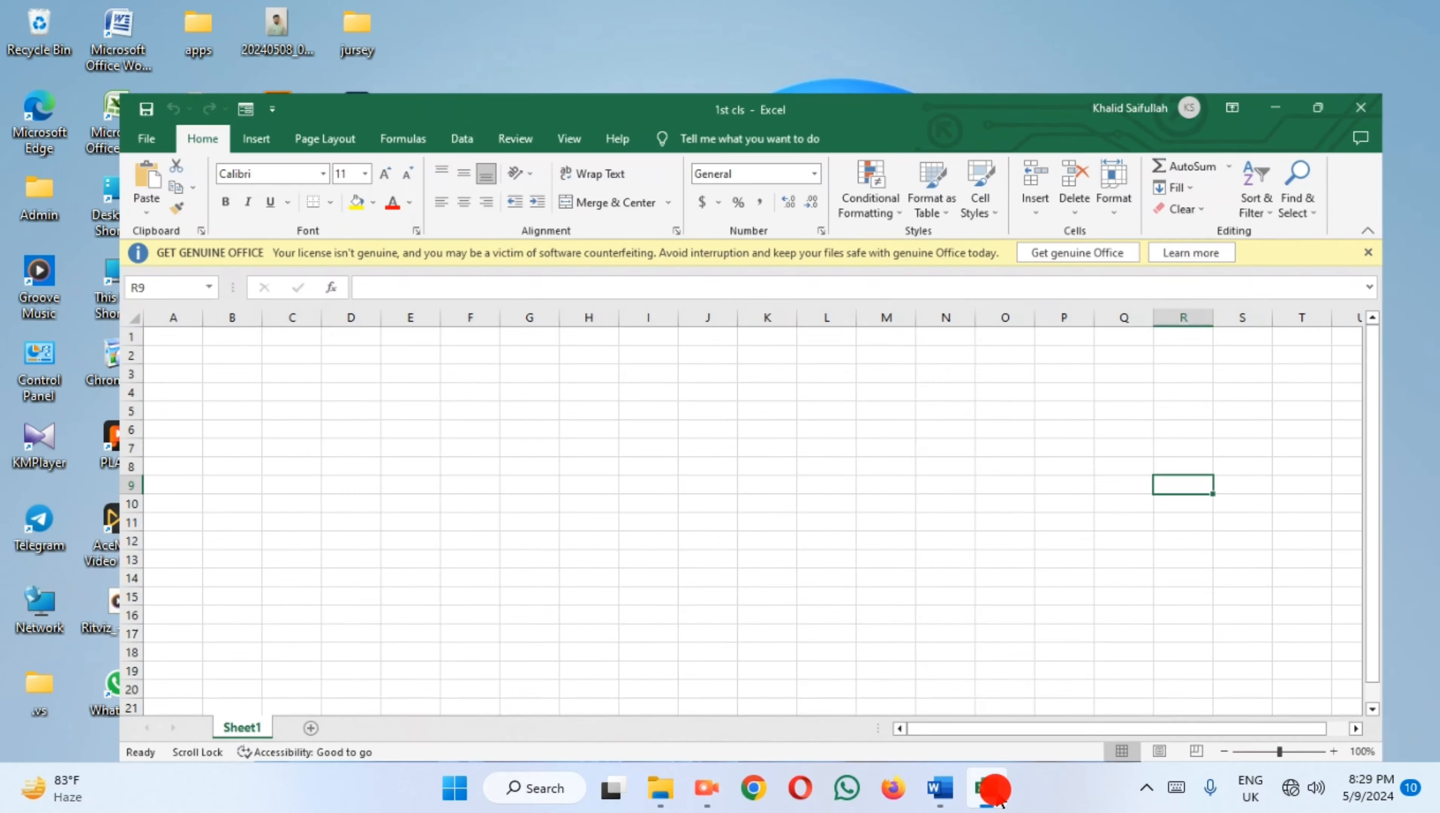
# - Highlight the "data file" part of the first topic in the Word document and minimize the document
pyautogui.click(940, 790)
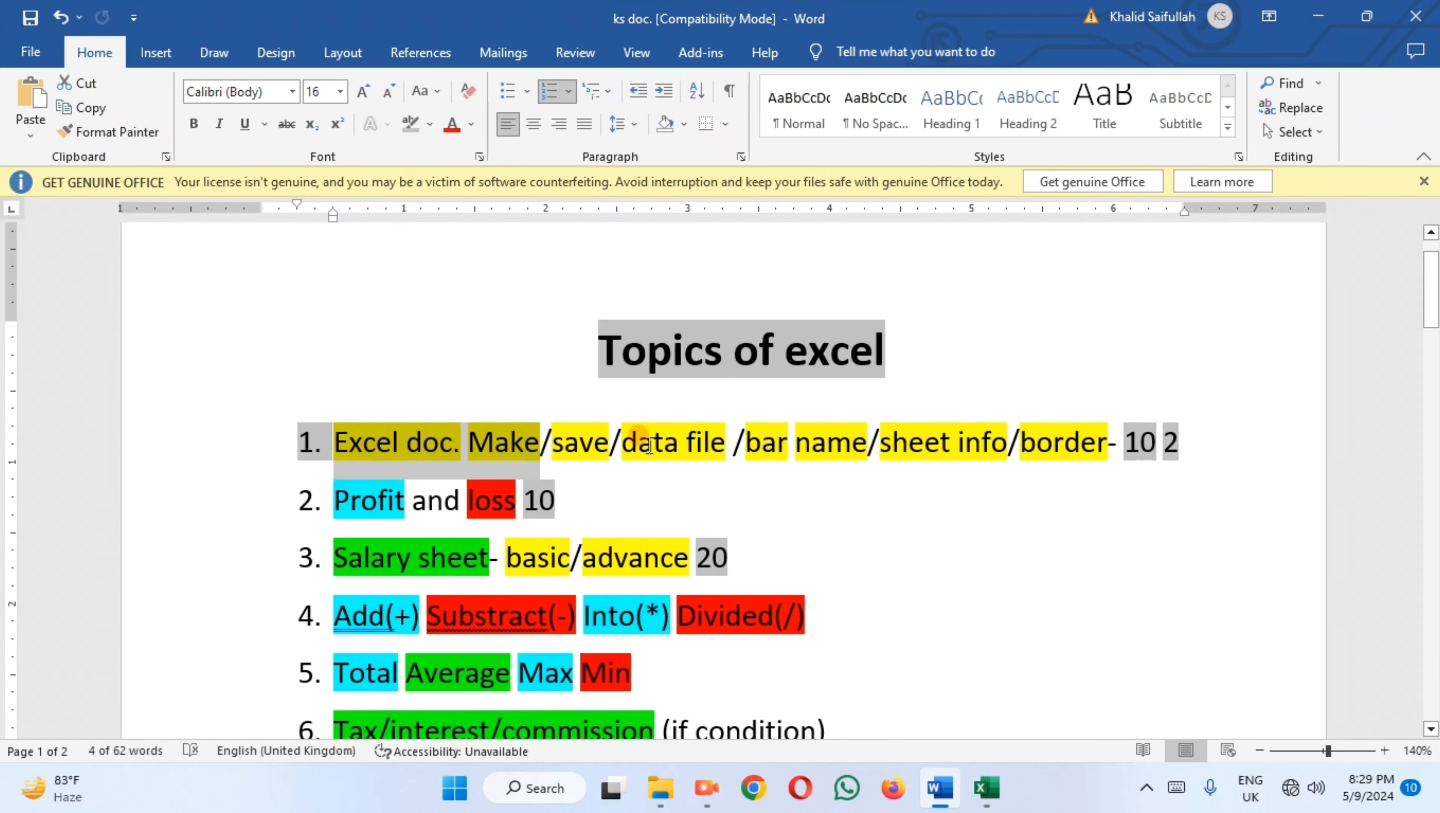
pyautogui.moveTo(648, 446); pyautogui.dragTo(723, 442)
pyautogui.click(1310, 20)
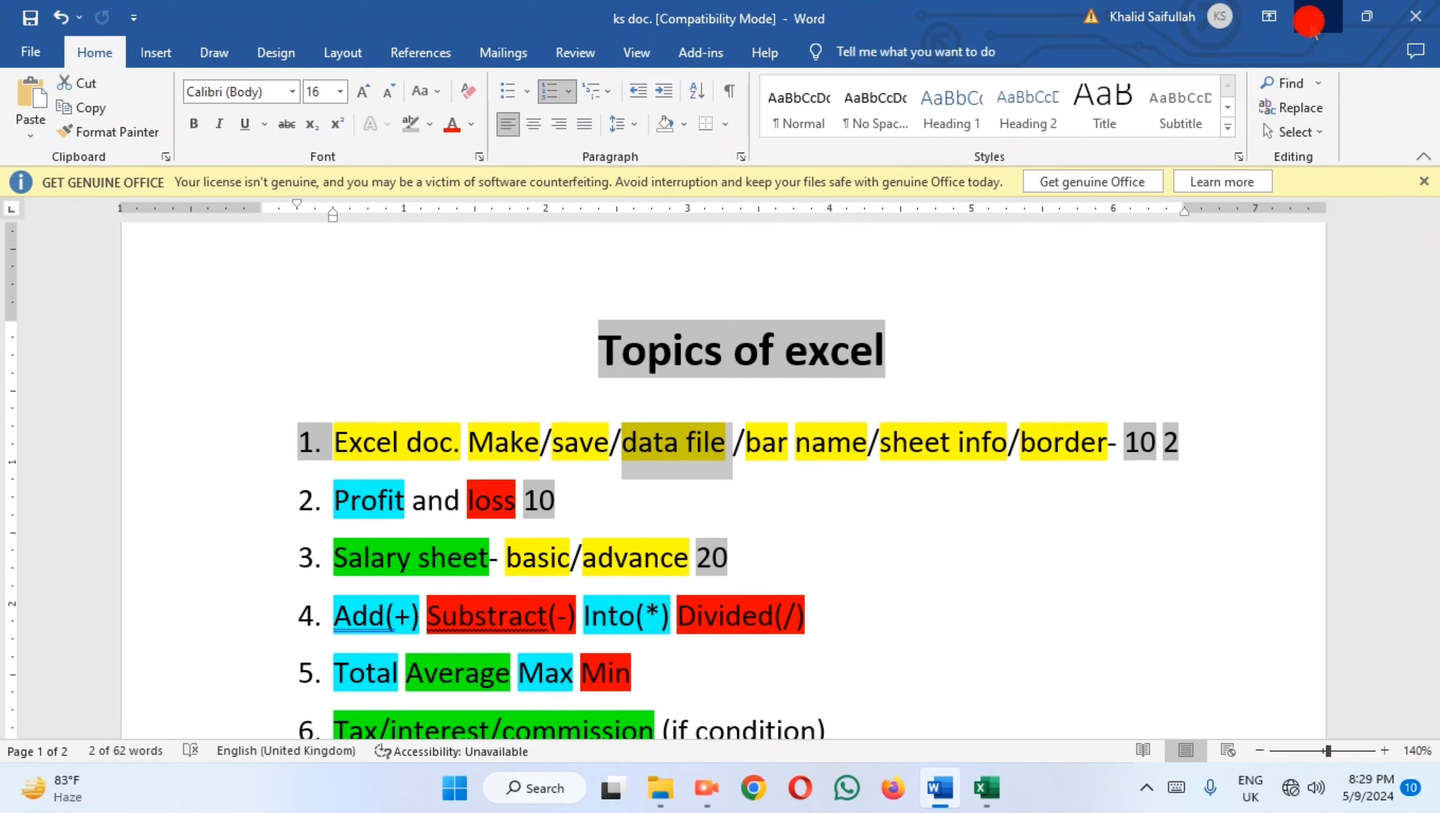
pyautogui.click(524, 377)
pyautogui.moveTo(201, 345); pyautogui.dragTo(413, 448)
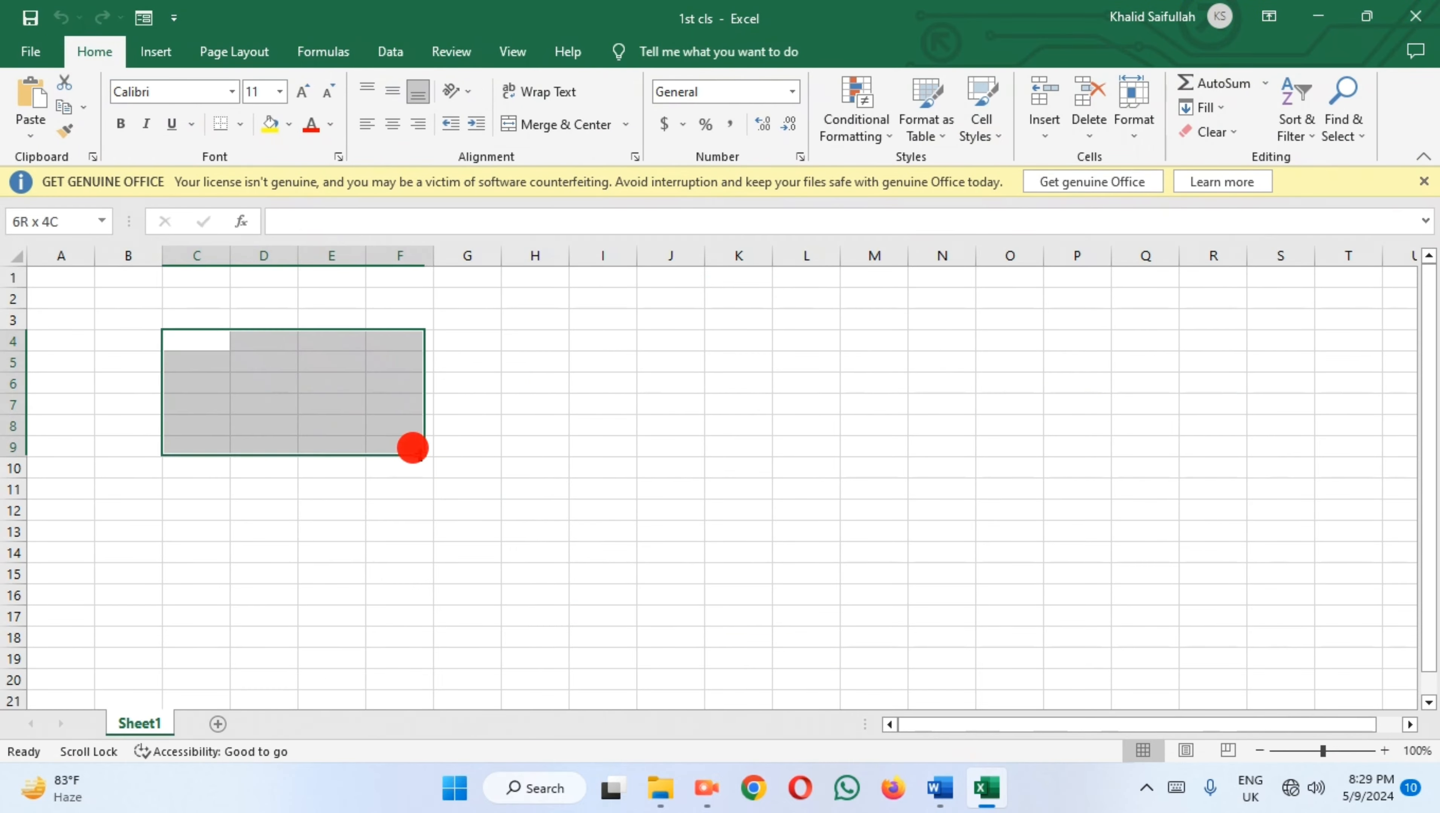
pyautogui.click(604, 425)
pyautogui.moveTo(467, 291); pyautogui.dragTo(537, 594)
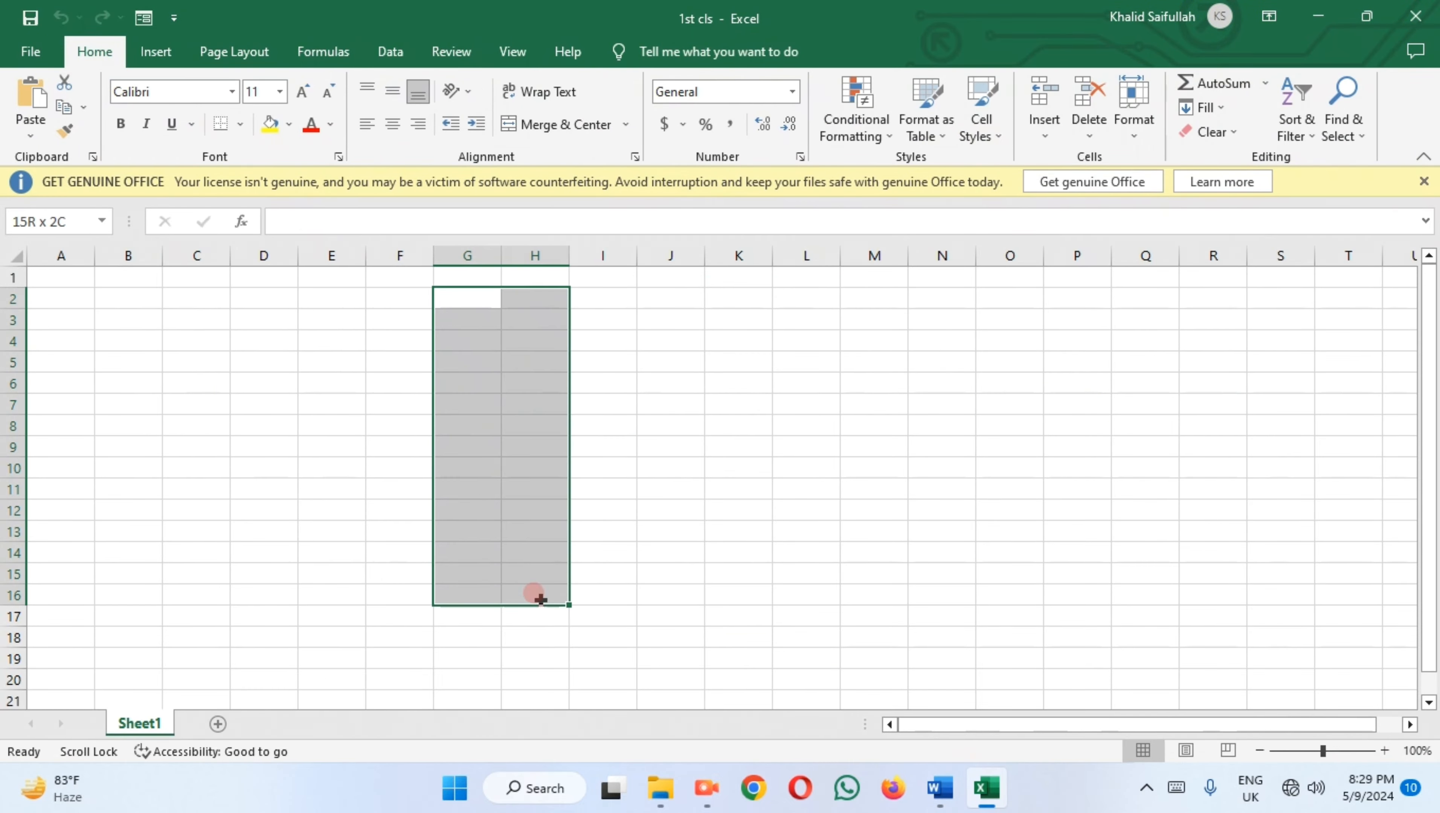
pyautogui.moveTo(659, 296); pyautogui.dragTo(671, 426)
pyautogui.moveTo(410, 322); pyautogui.dragTo(432, 524)
pyautogui.moveTo(670, 317); pyautogui.dragTo(666, 455)
pyautogui.moveTo(521, 315); pyautogui.dragTo(535, 383)
pyautogui.click(730, 426)
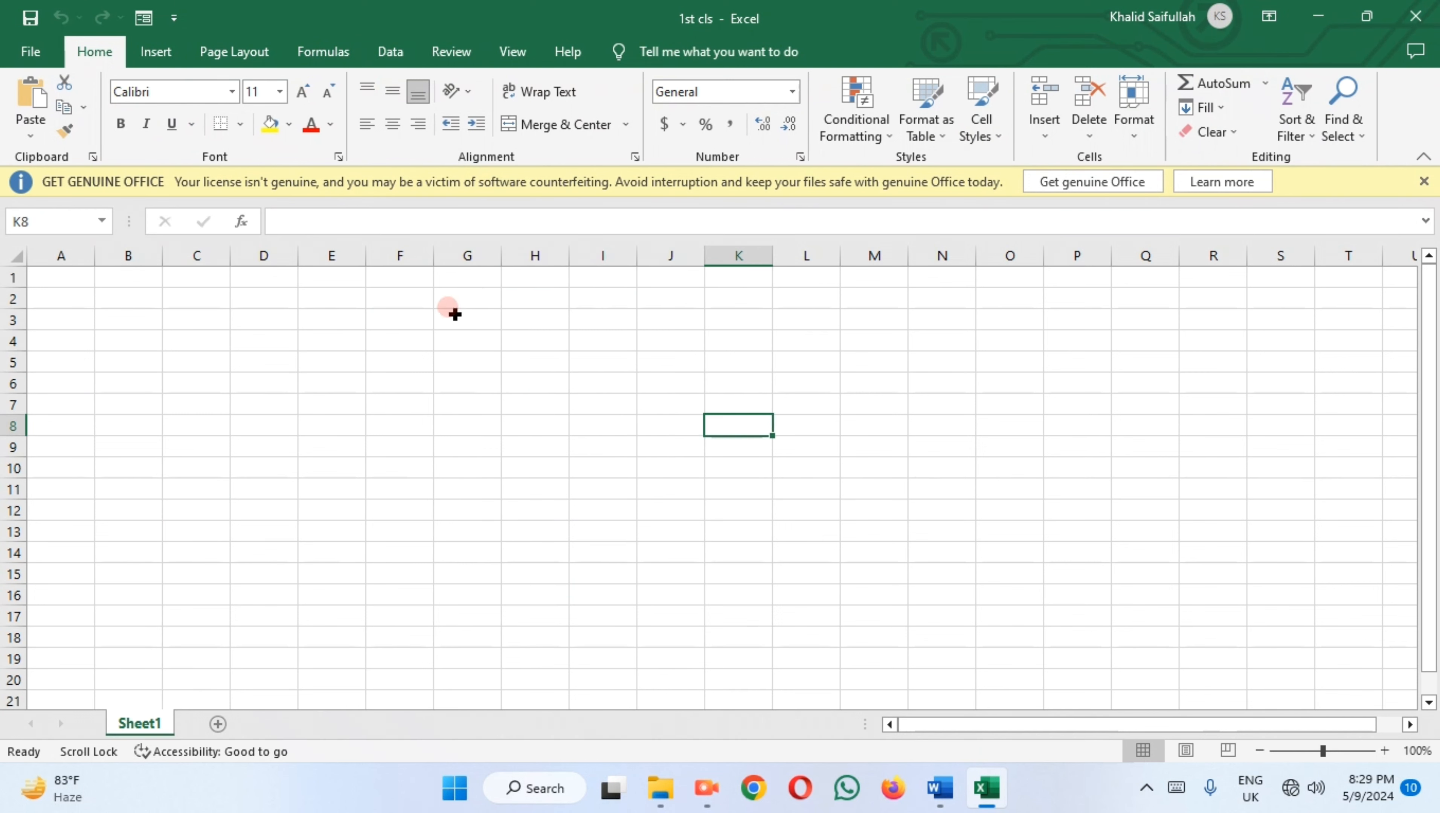
pyautogui.moveTo(70, 280); pyautogui.dragTo(64, 582)
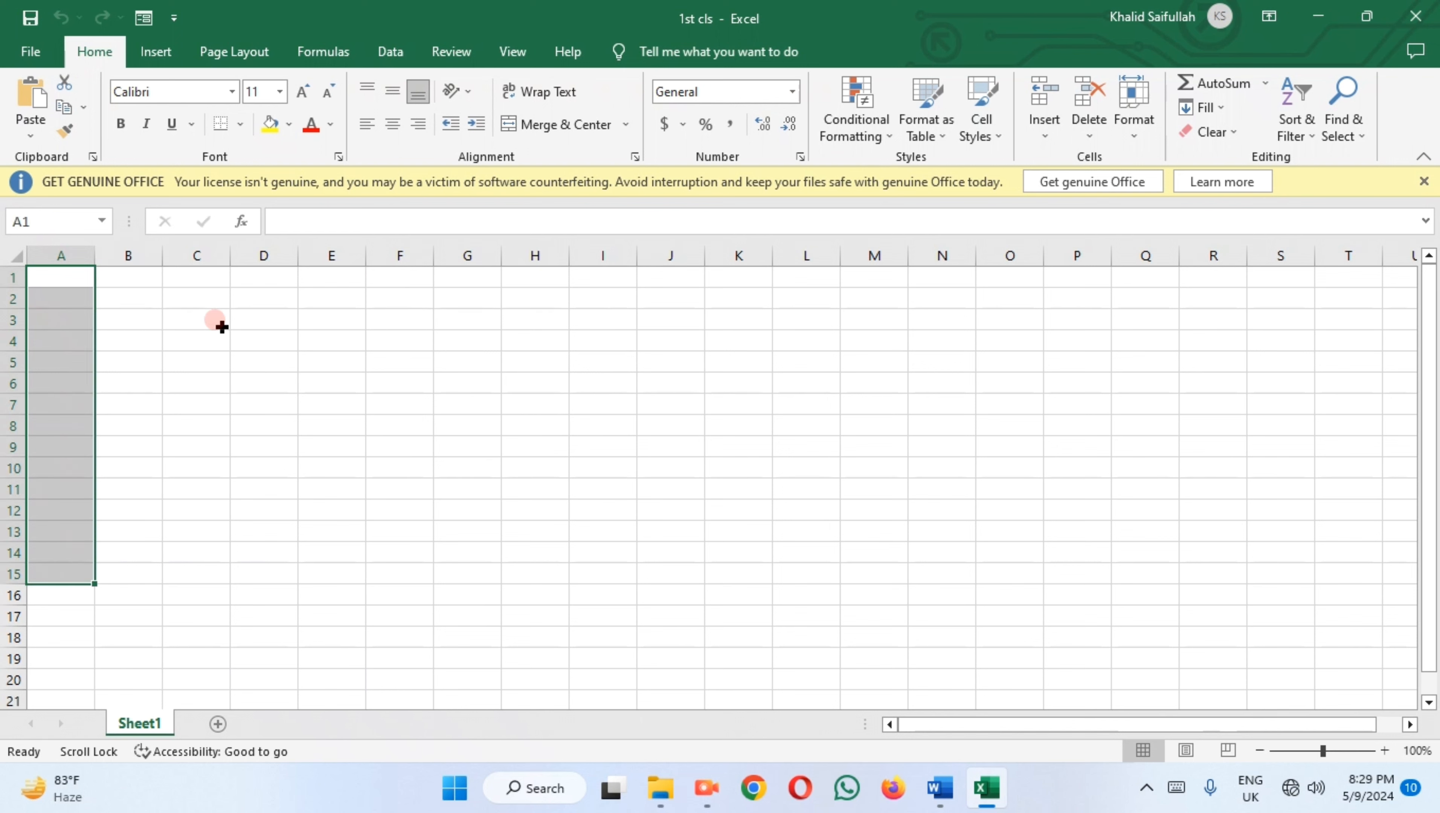
pyautogui.moveTo(197, 278); pyautogui.dragTo(284, 681)
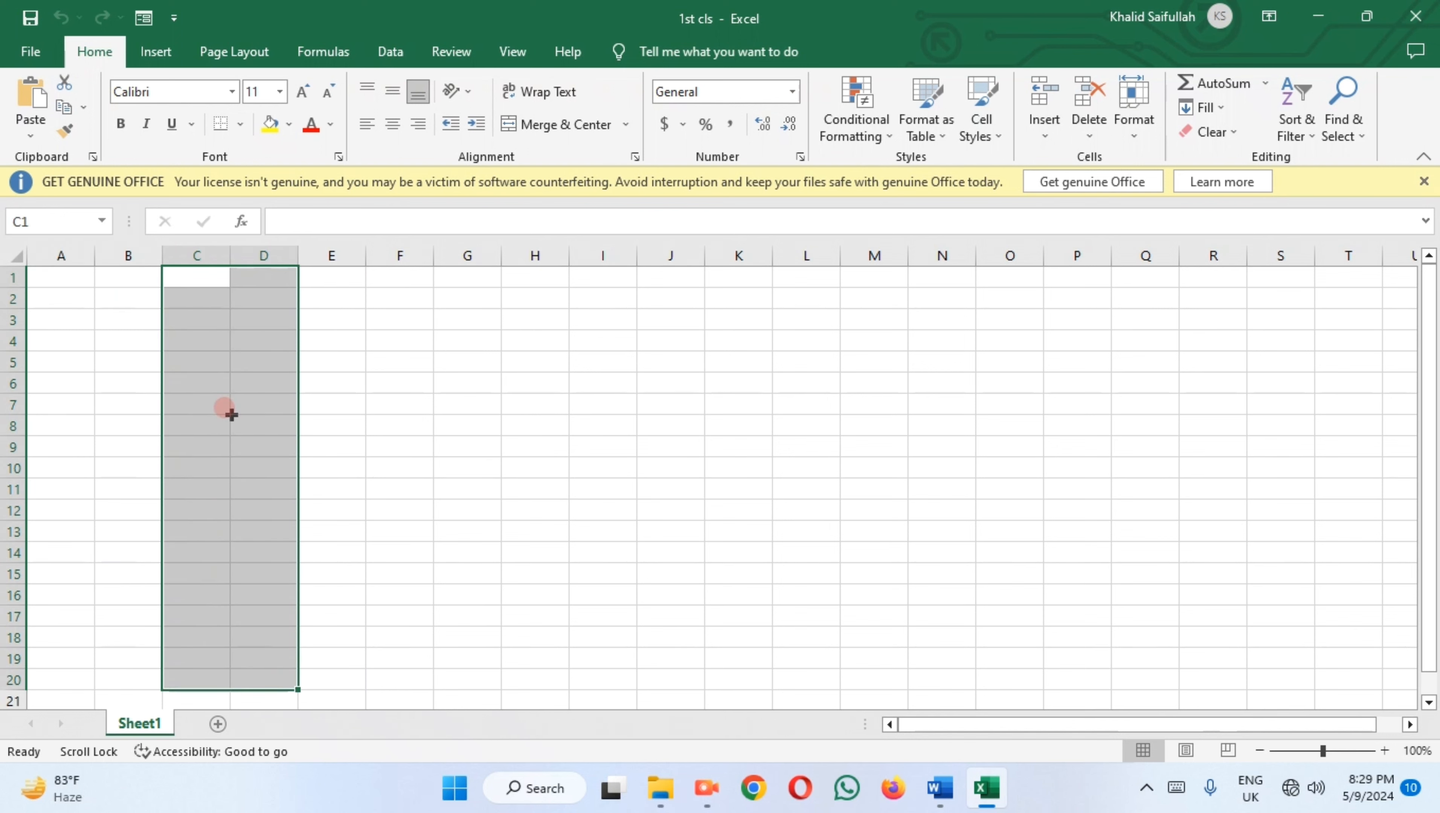
pyautogui.click(212, 296)
pyautogui.moveTo(202, 287); pyautogui.dragTo(219, 425)
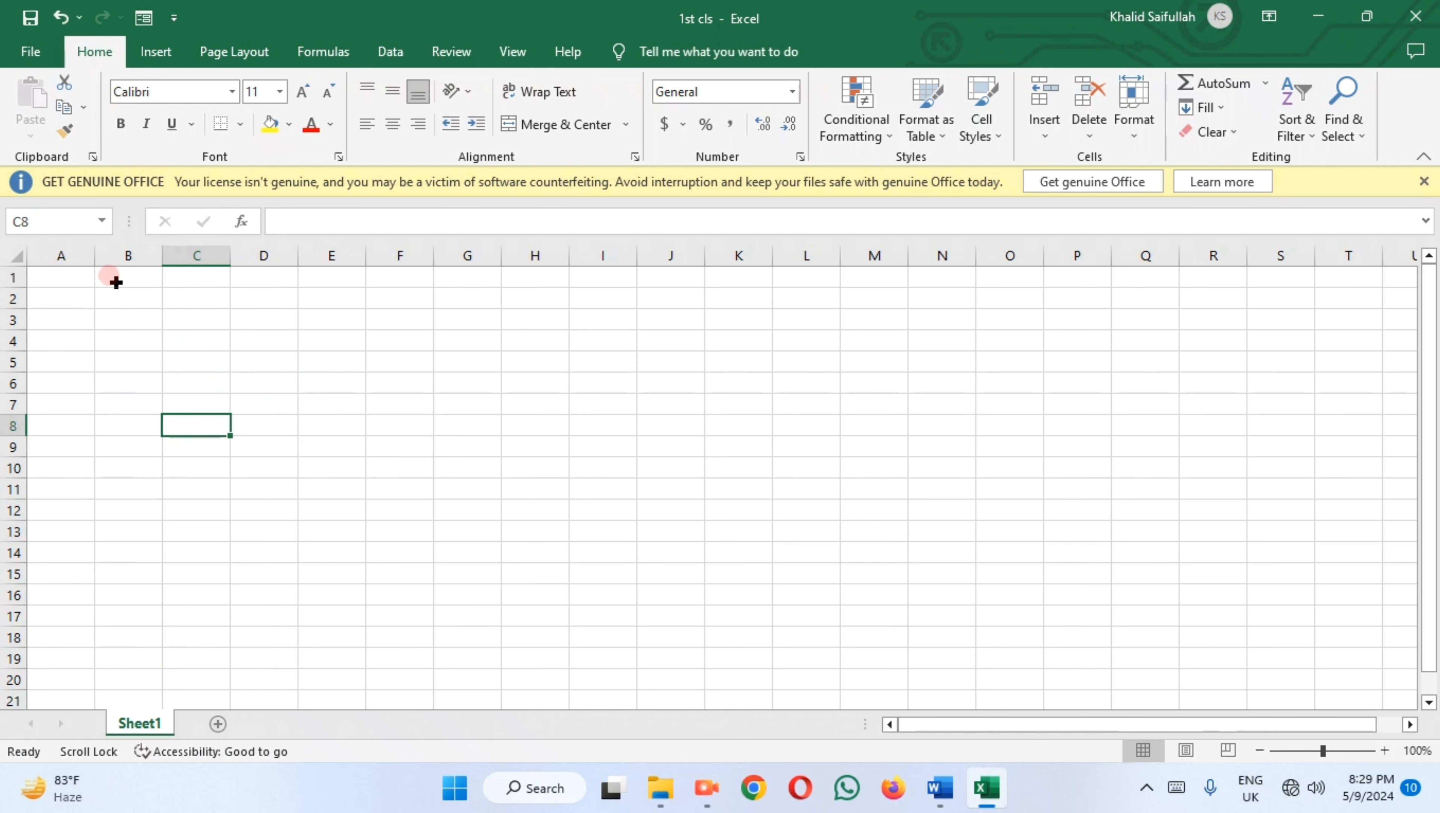
# - Enter the numbers 1, 2 and 3 in cells A1 to A3
pyautogui.click(39, 280)
pyautogui.write('1')
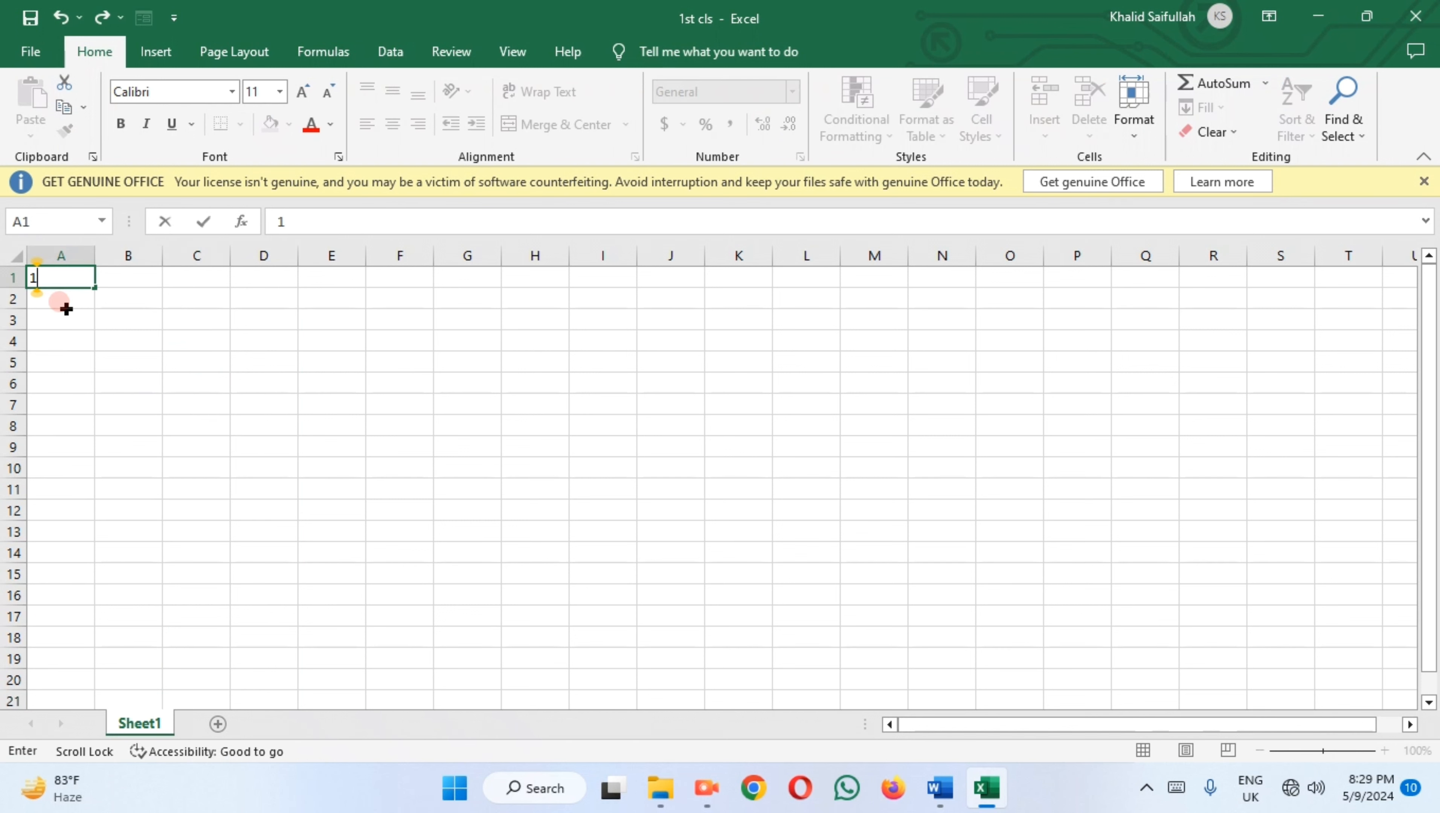
pyautogui.press('Return')
pyautogui.write('2')
pyautogui.press('Return')
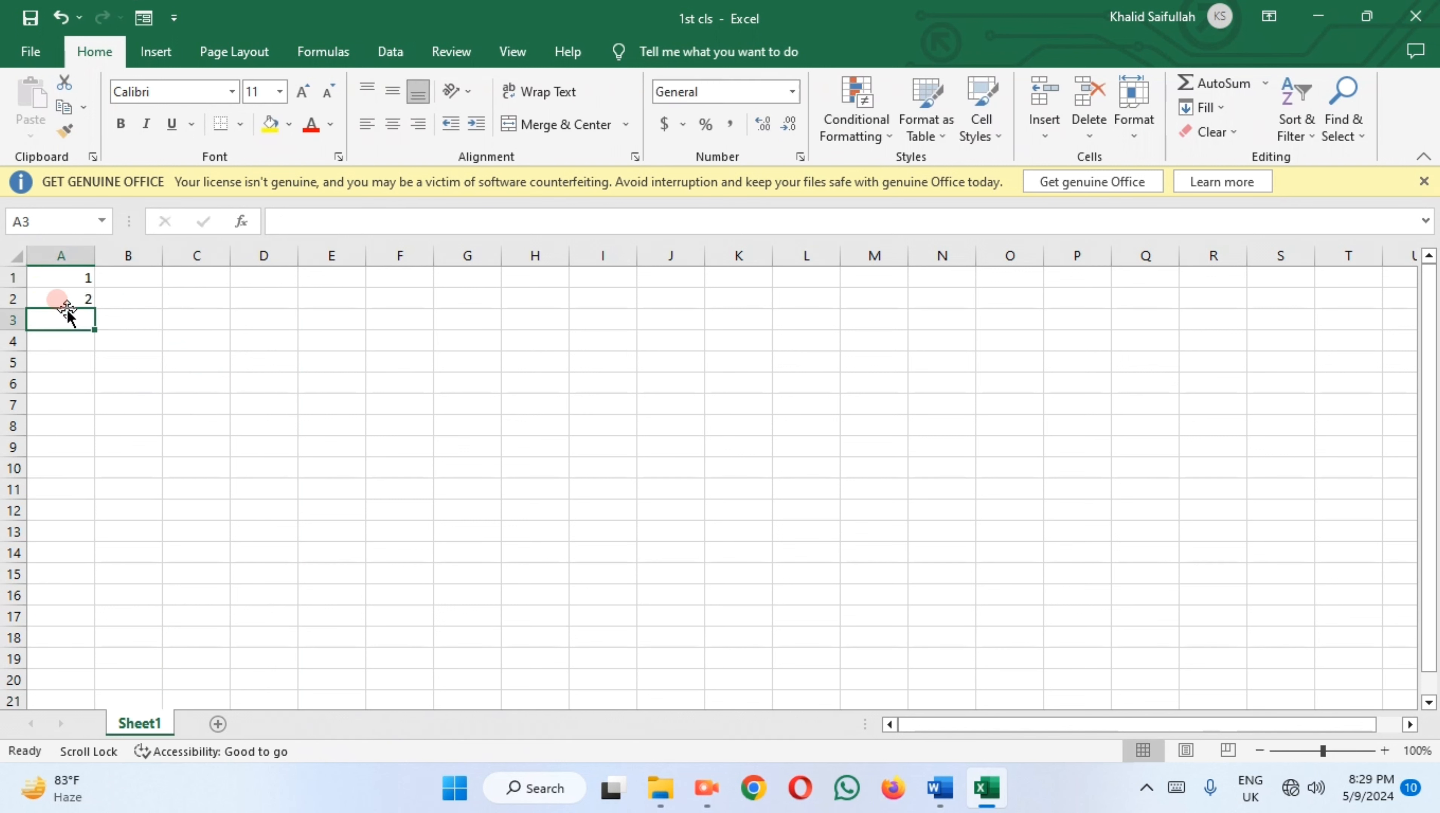
pyautogui.write('3')
pyautogui.press('Return')
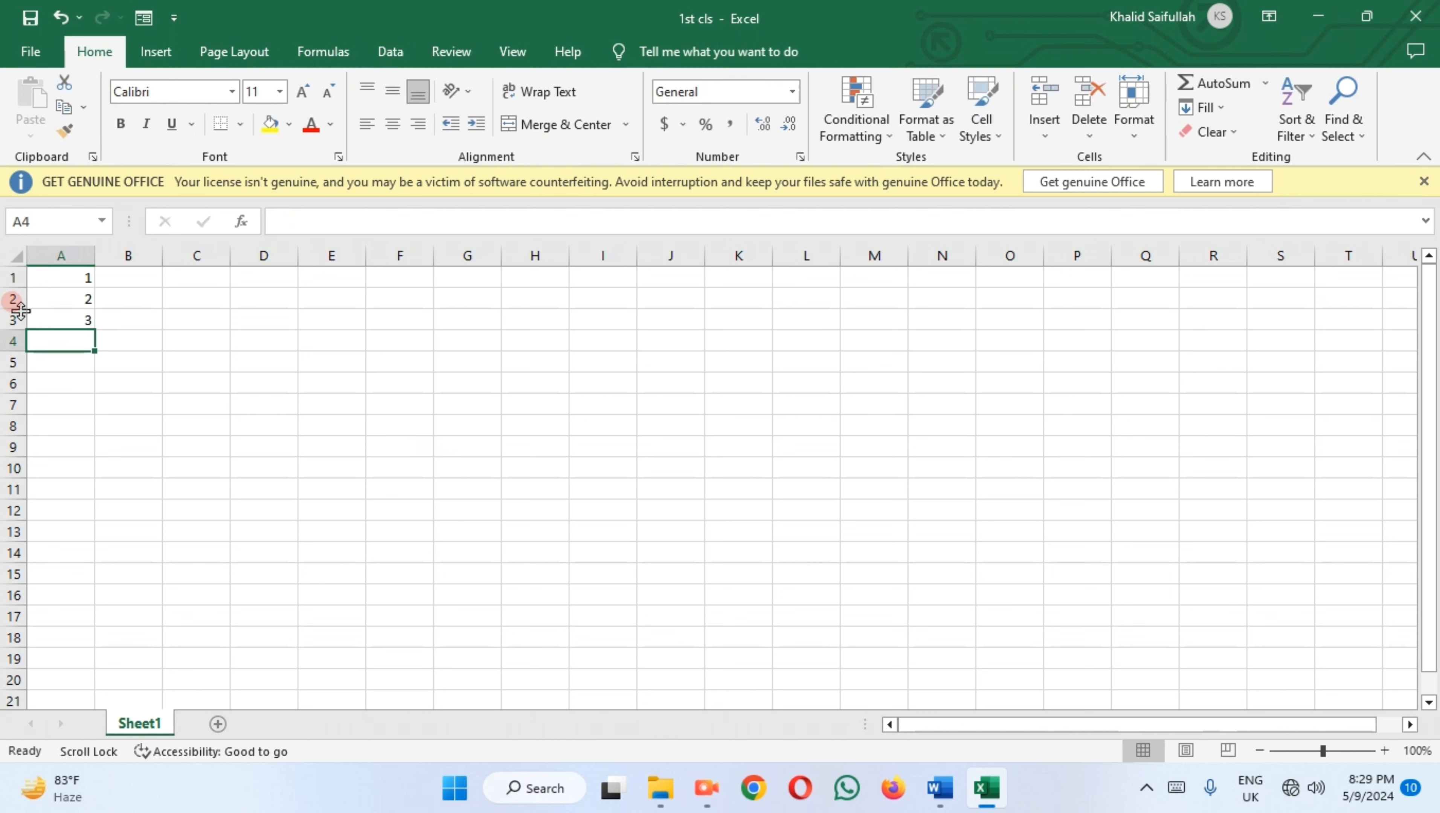
# - Clear the number in cell A3 and select the two remaining numbers in A1:A2
pyautogui.moveTo(55, 275); pyautogui.dragTo(72, 311)
pyautogui.click(57, 278)
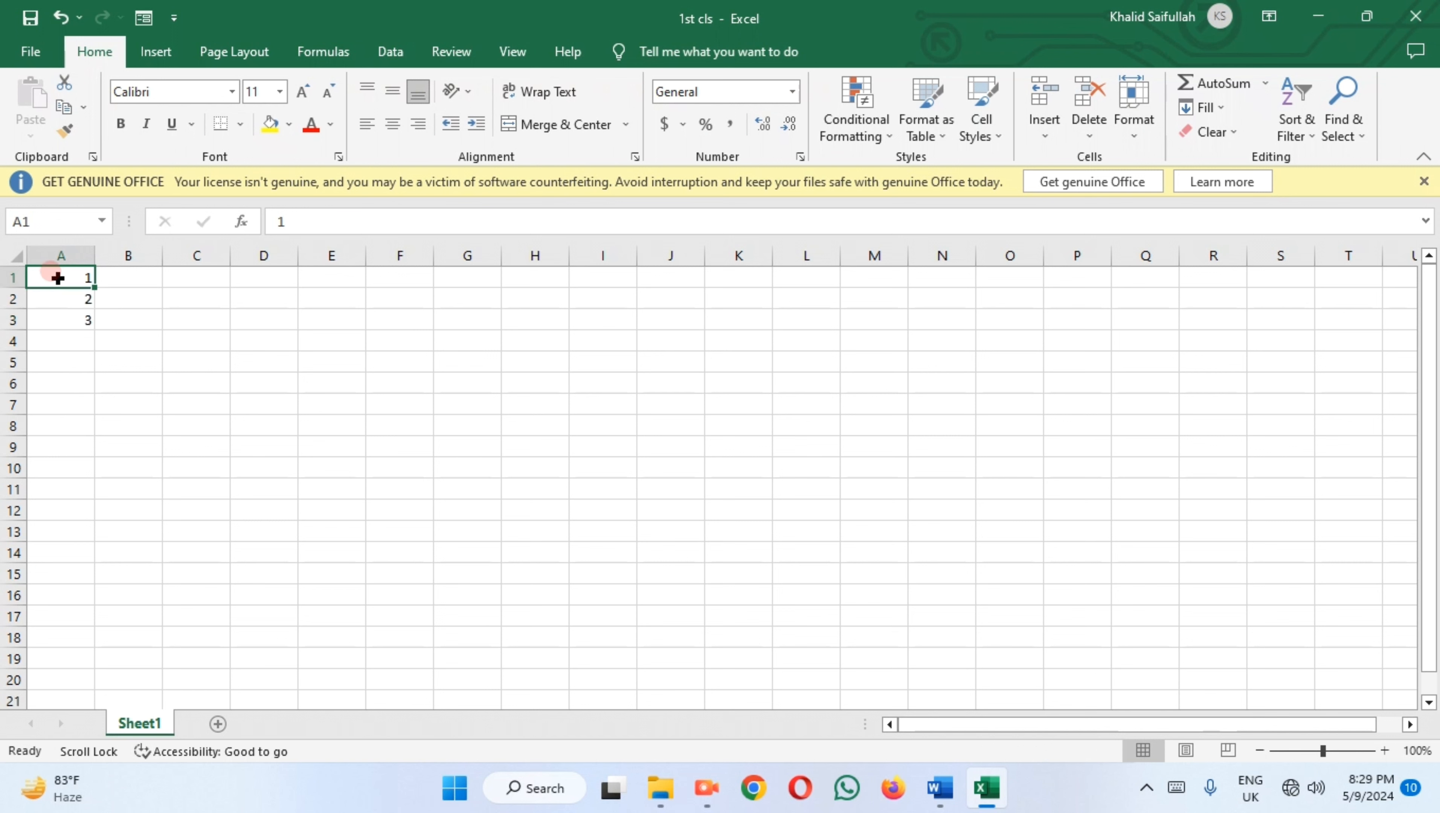
pyautogui.click(73, 318)
pyautogui.press('BackSpace')
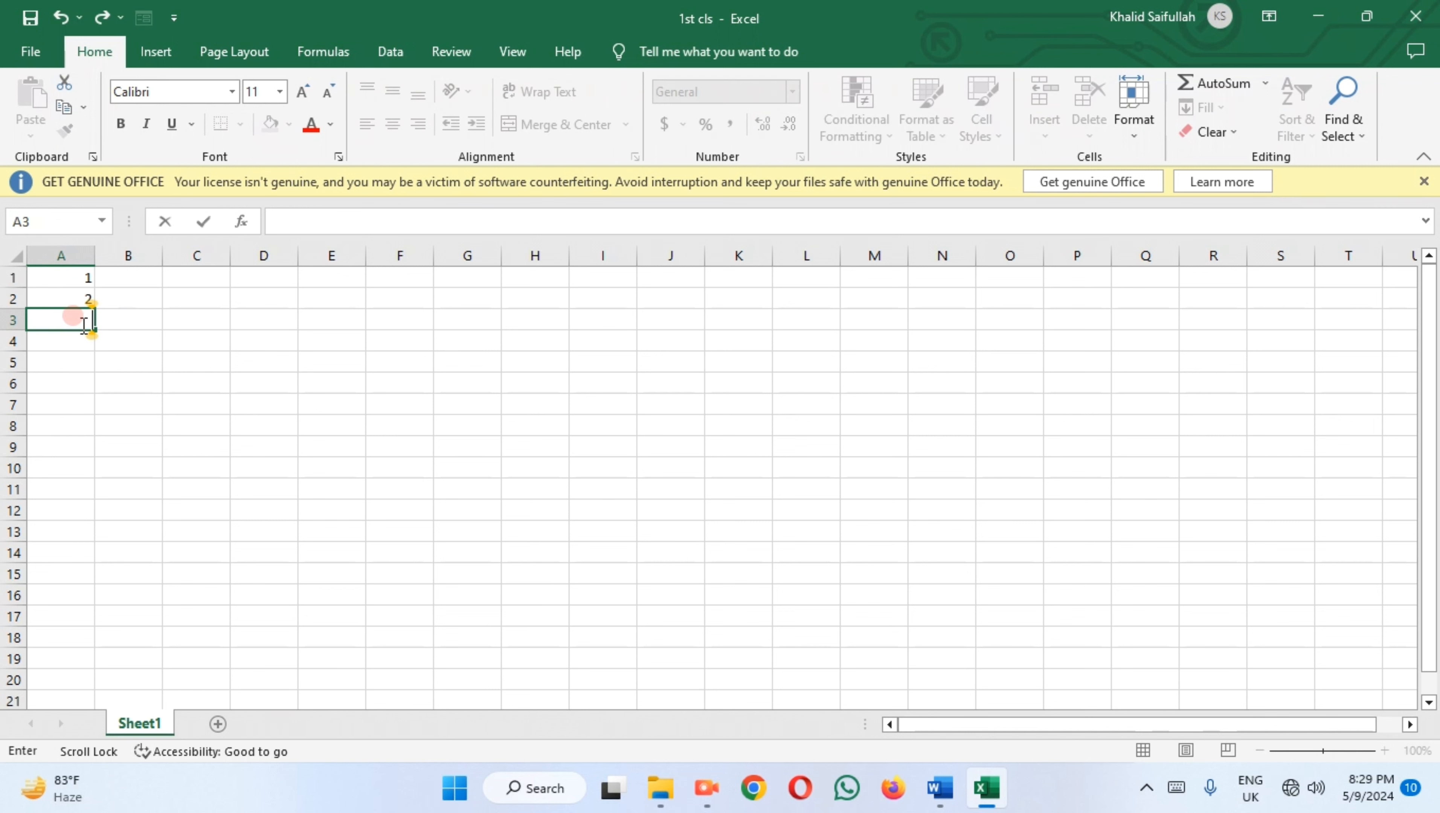
pyautogui.click(128, 382)
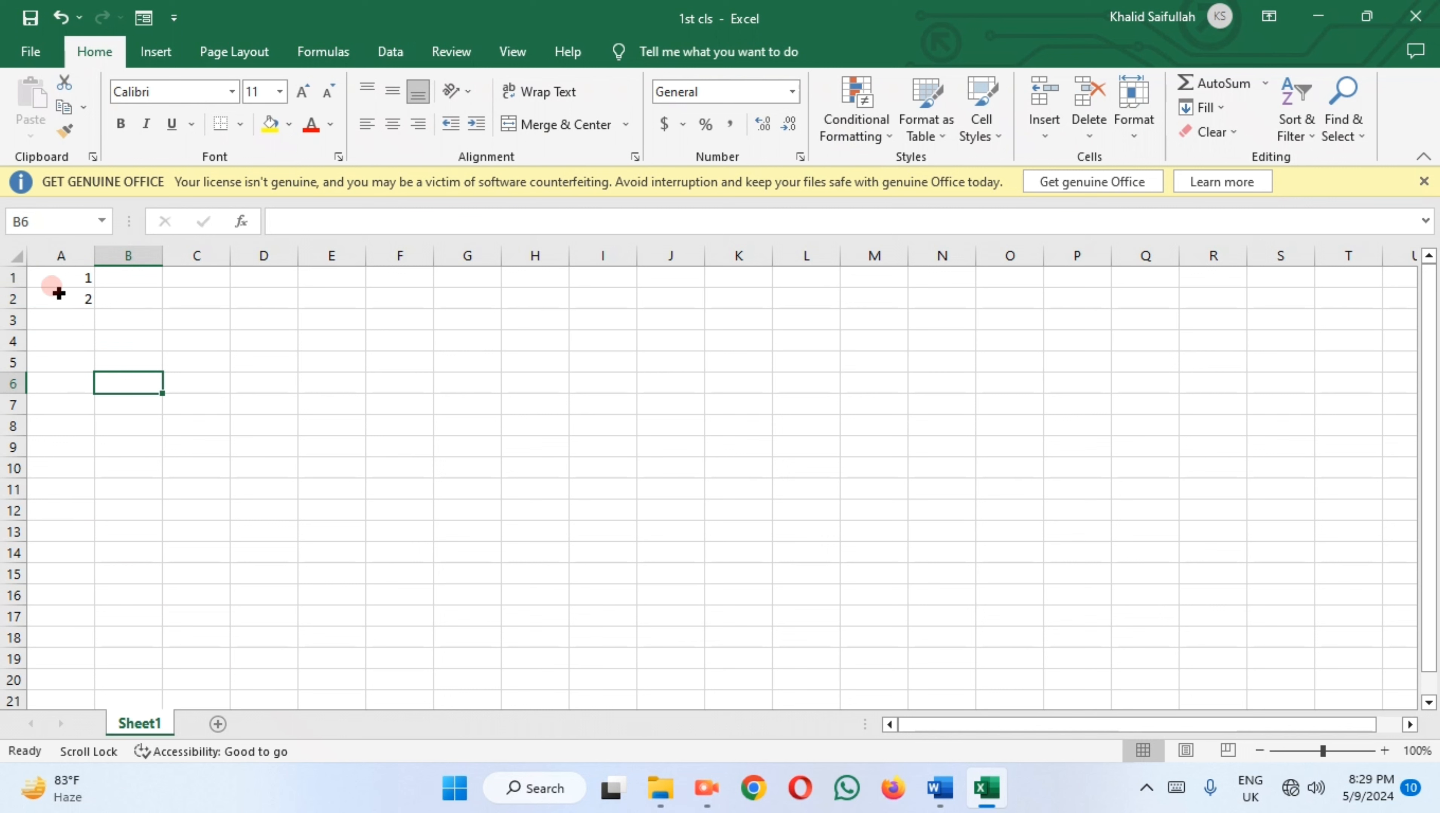
pyautogui.moveTo(57, 280); pyautogui.dragTo(79, 299)
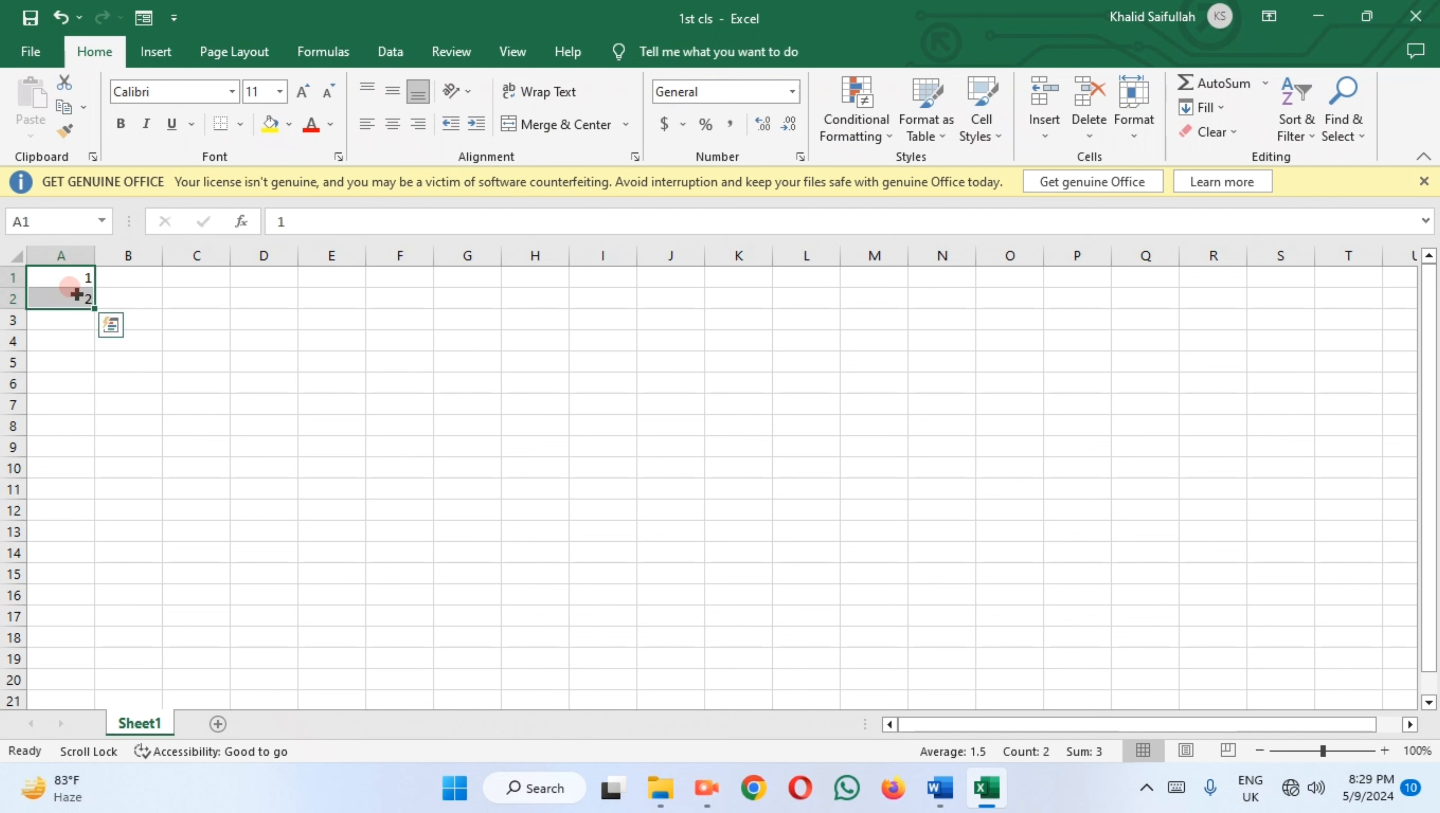
pyautogui.click(94, 308)
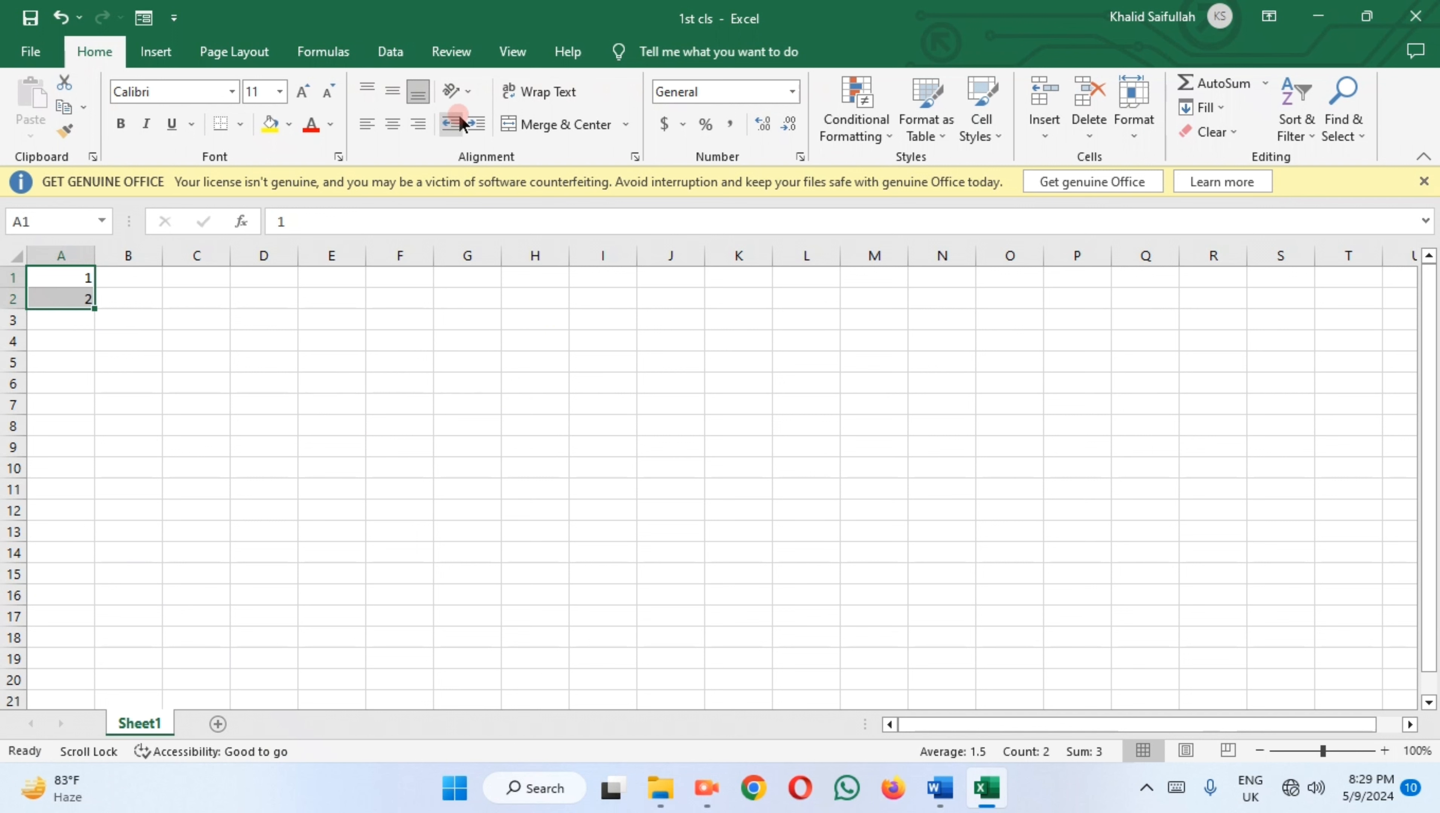
# - Enter the letter f in cell B2
pyautogui.click(123, 299)
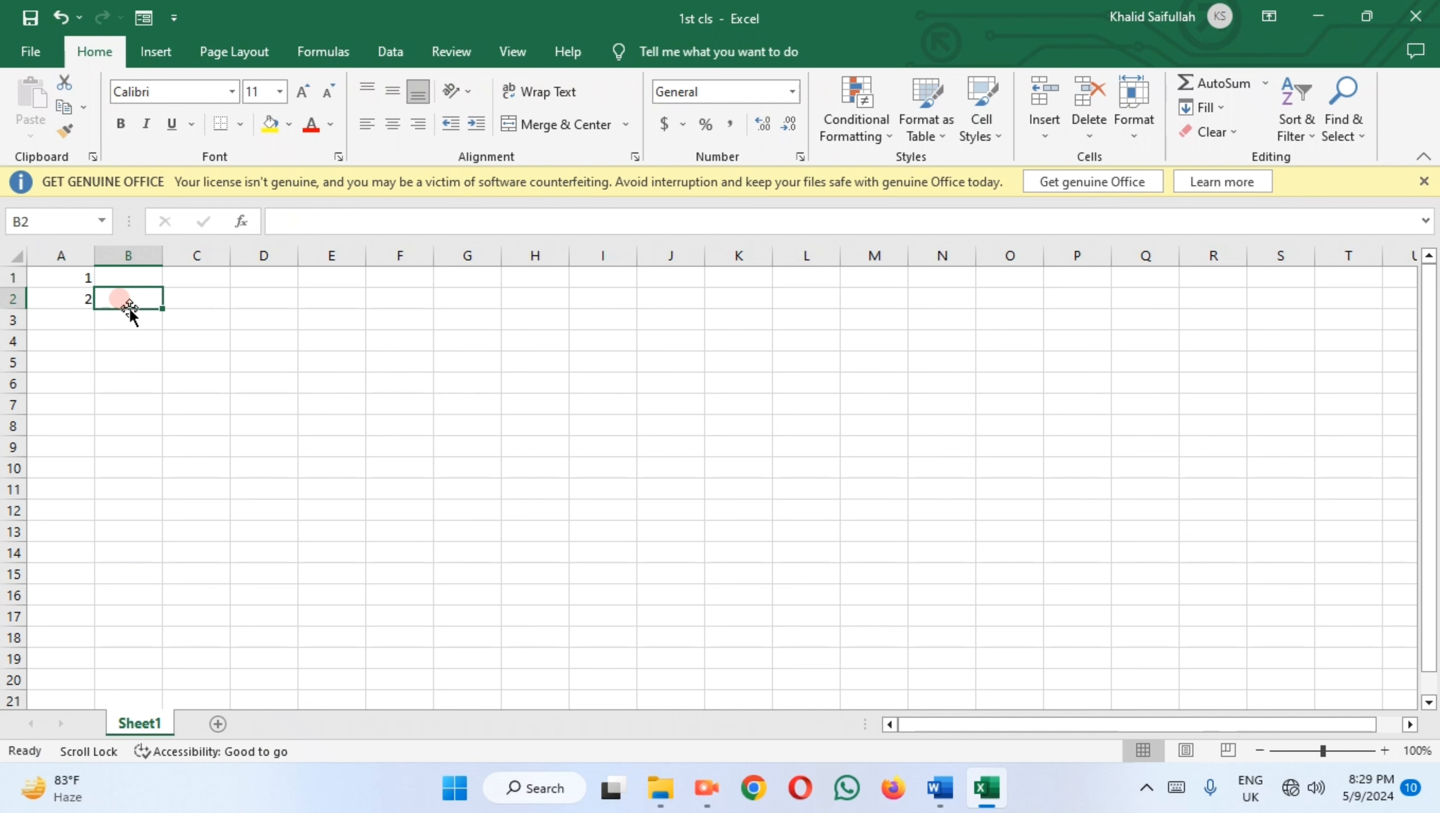
pyautogui.write('f')
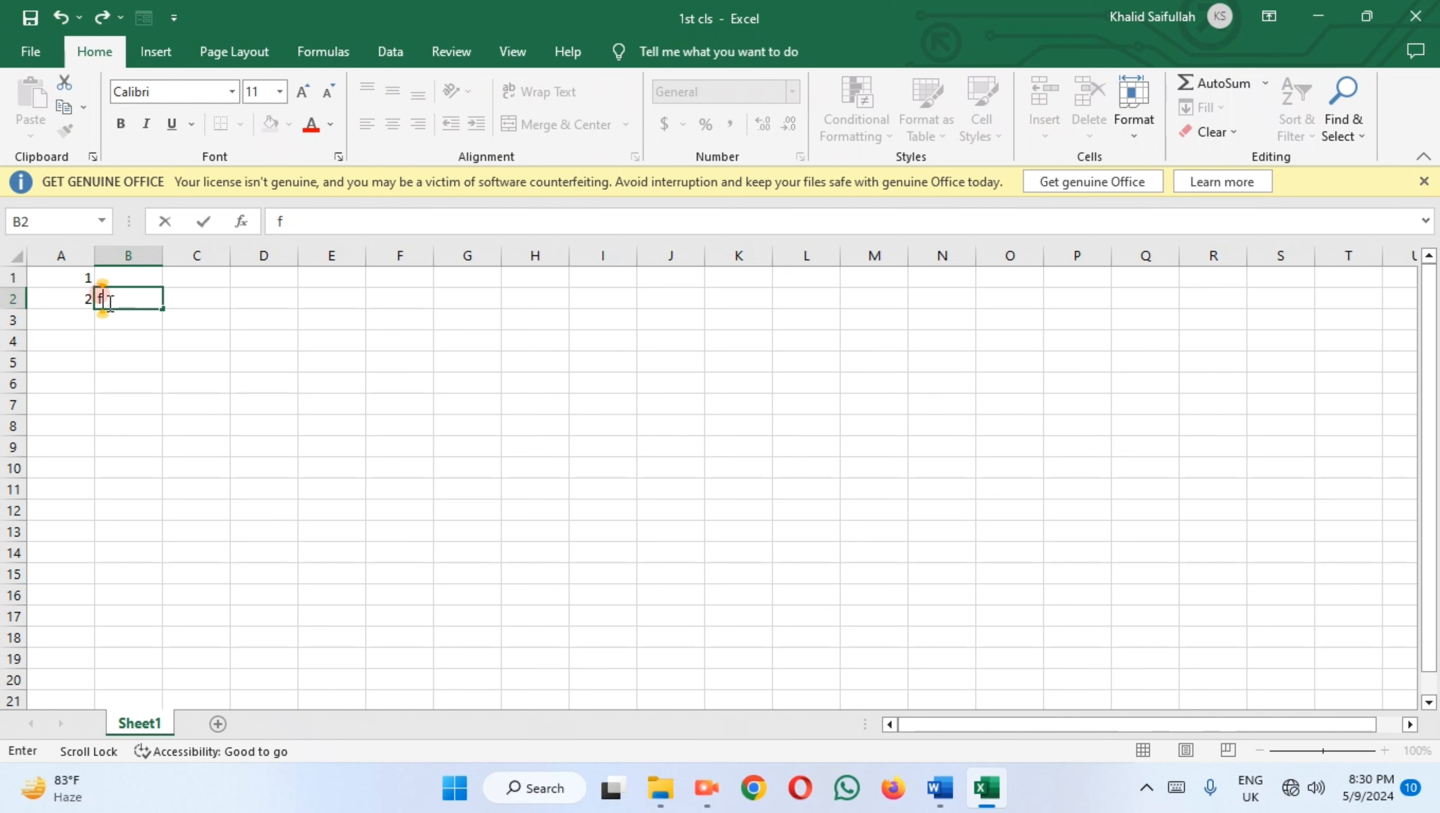
pyautogui.click(122, 322)
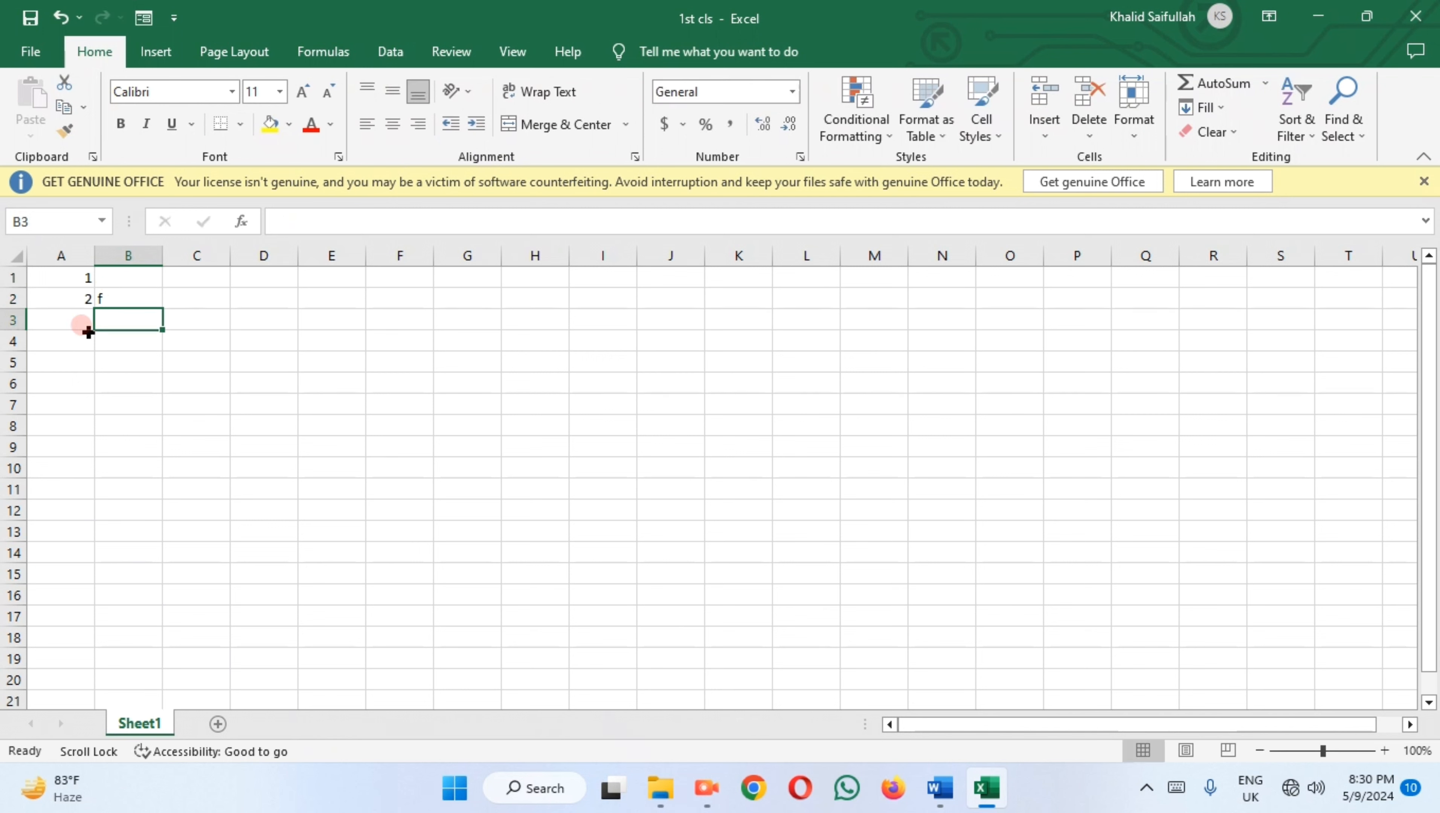
# - Extend the number series from A1:A2 down column A until it reaches 31 in cell A31
pyautogui.click(73, 289)
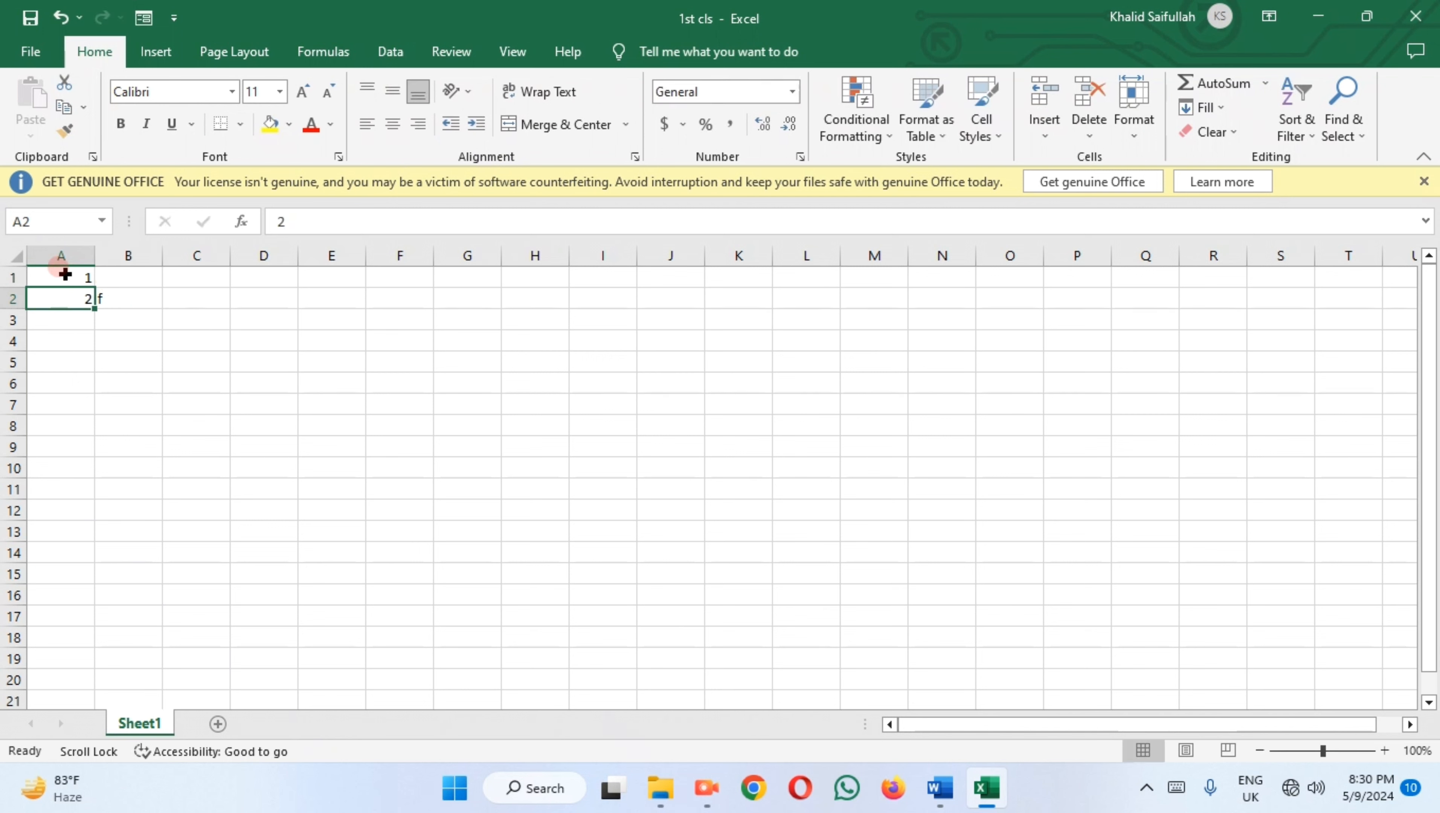
pyautogui.moveTo(65, 275); pyautogui.dragTo(75, 288)
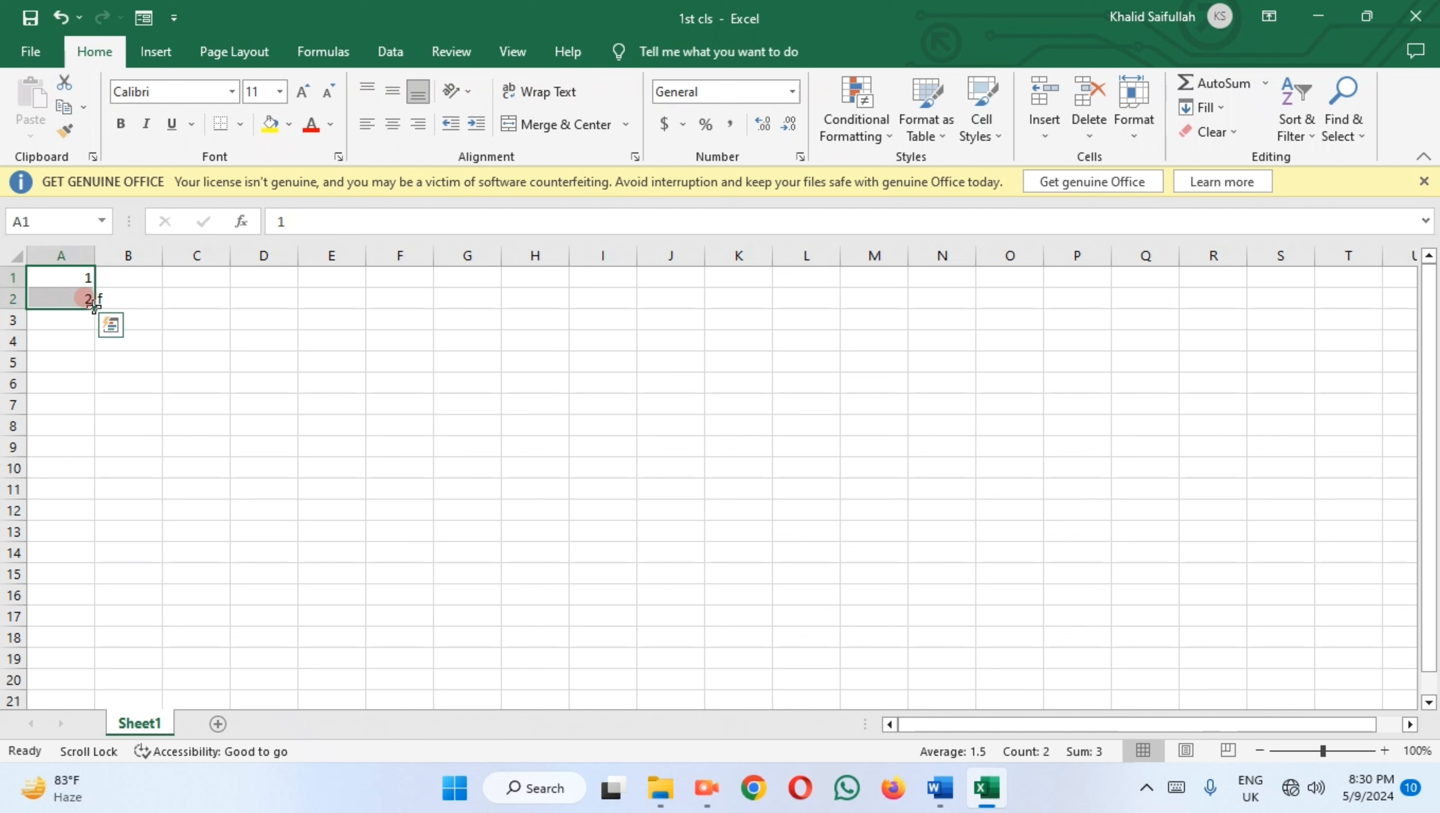
pyautogui.moveTo(94, 306); pyautogui.dragTo(77, 686)
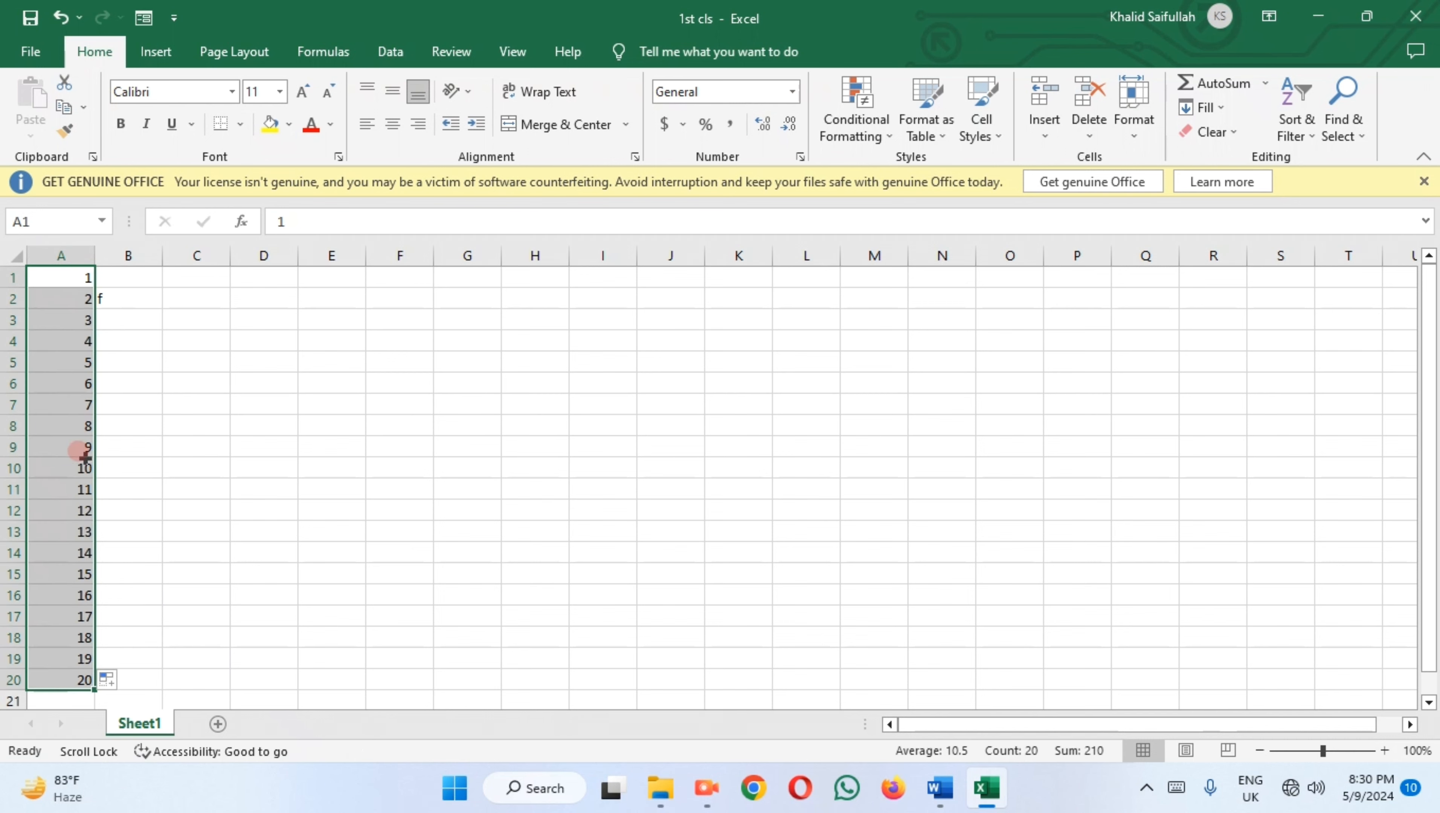
pyautogui.scroll(-4, 30, 486)
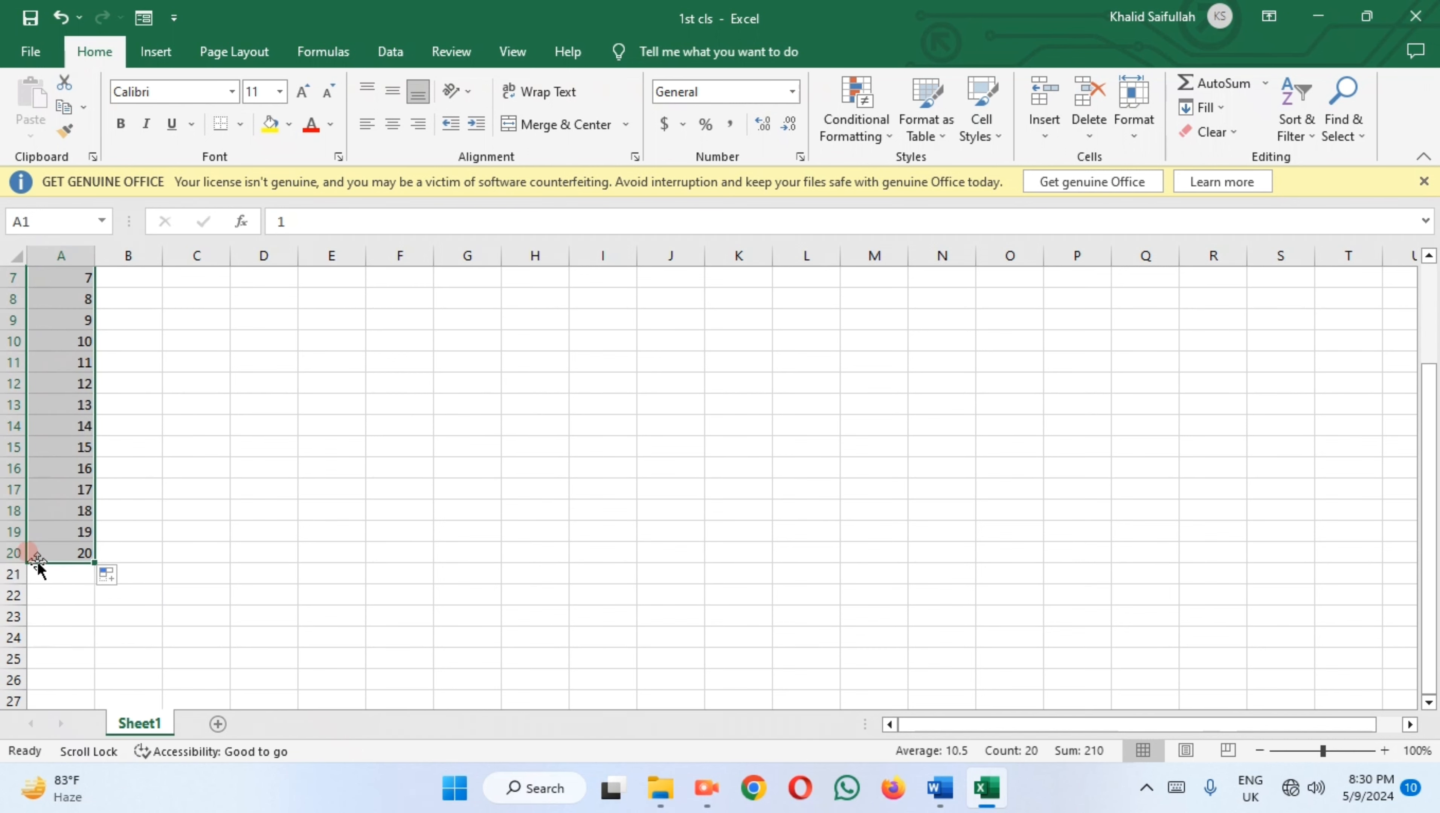
pyautogui.moveTo(92, 439); pyautogui.dragTo(88, 661)
pyautogui.scroll(4, 182, 388)
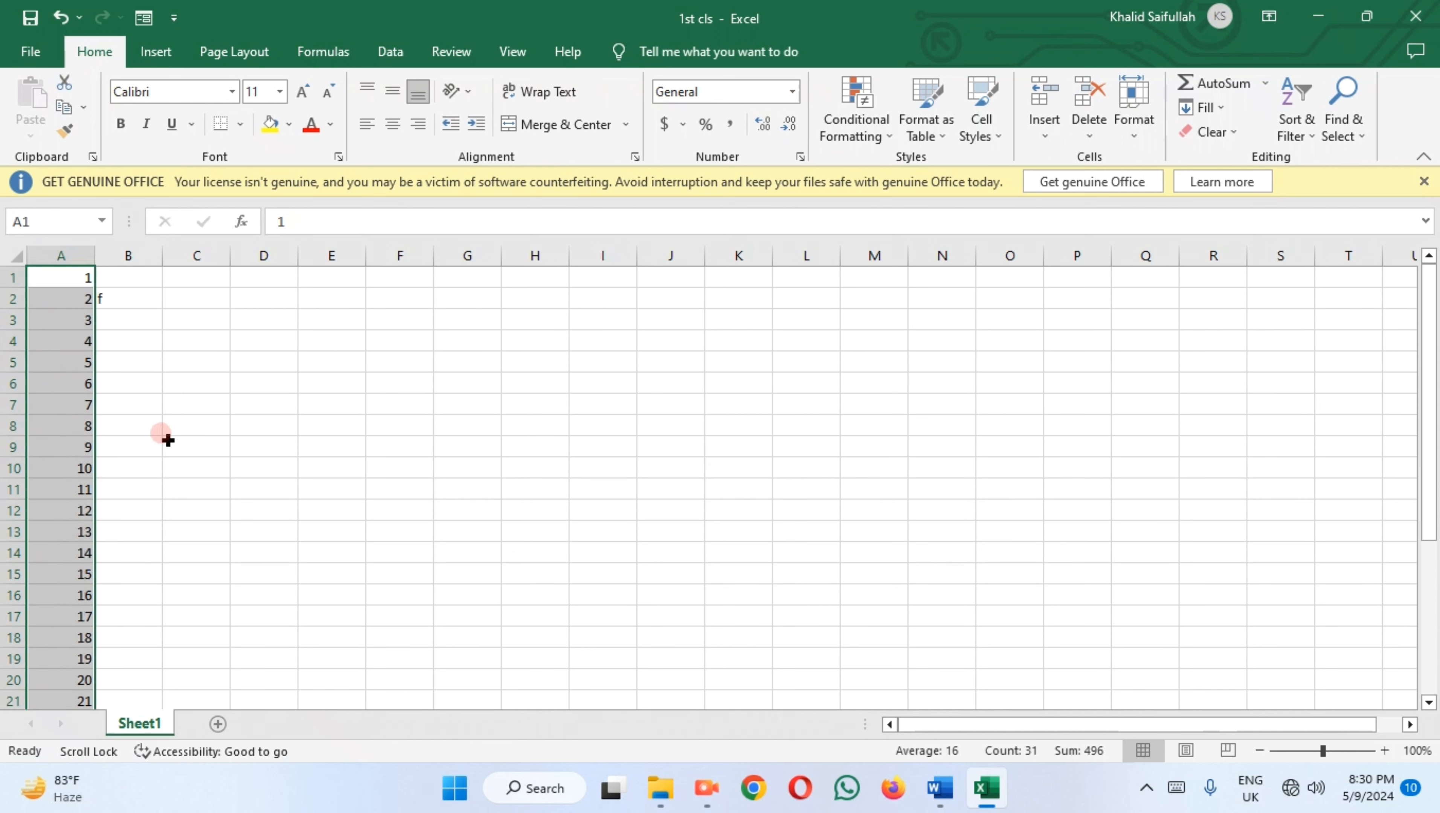
pyautogui.moveTo(54, 301); pyautogui.dragTo(60, 320)
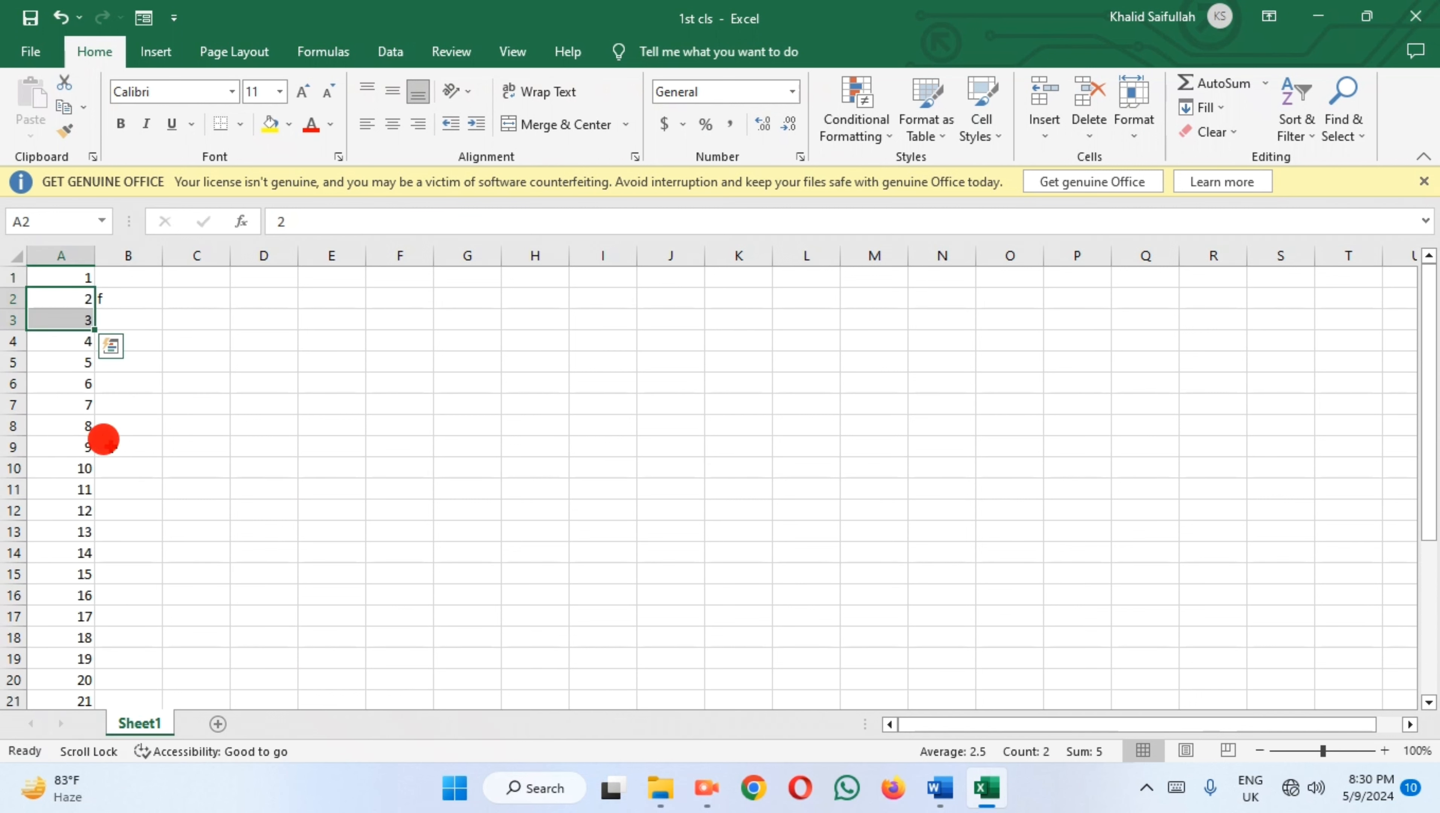
pyautogui.click(72, 443)
# - Enter sat in cell D5 and autofill the weekday names down to D16
pyautogui.click(236, 363)
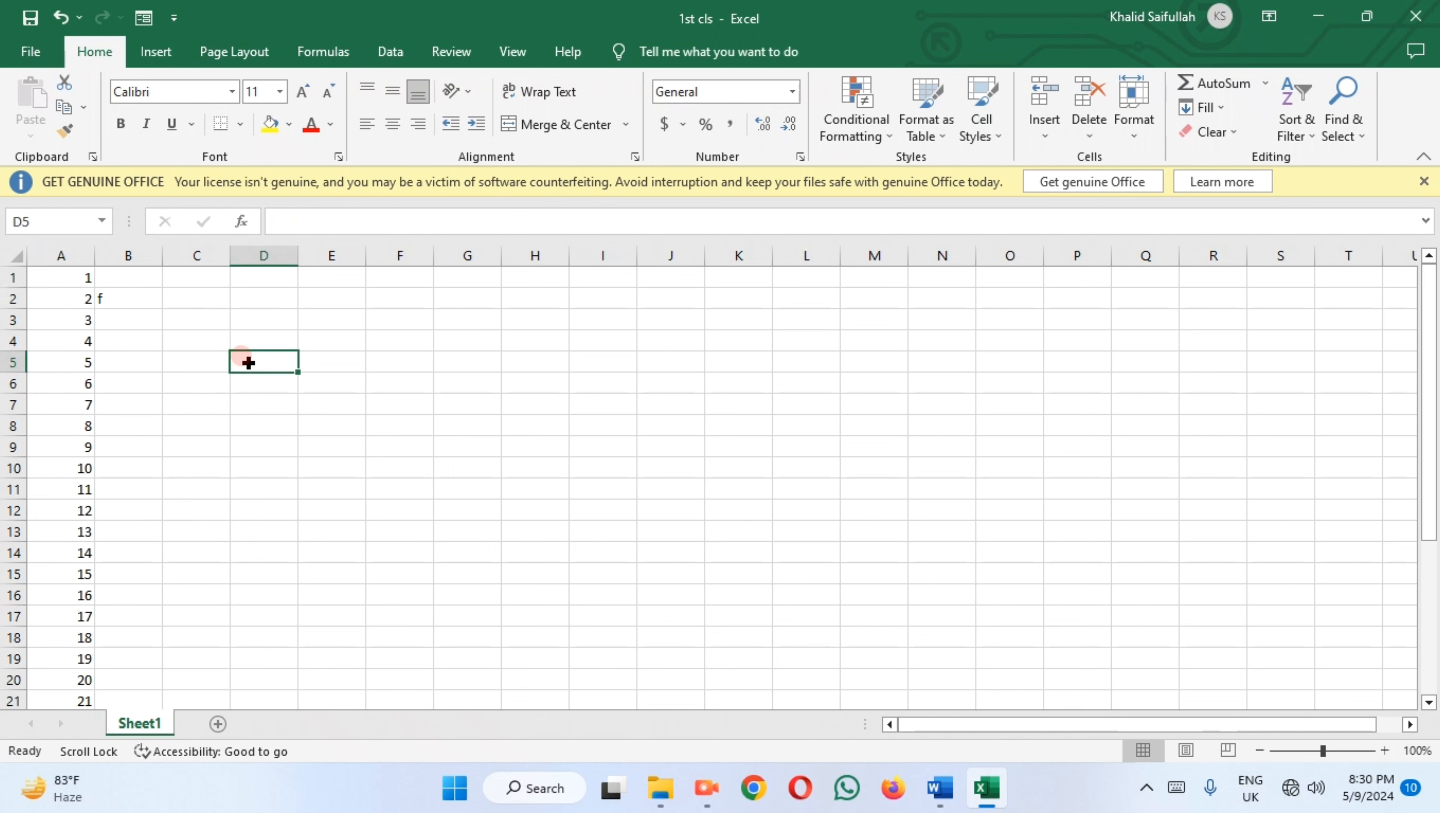
pyautogui.write('sat')
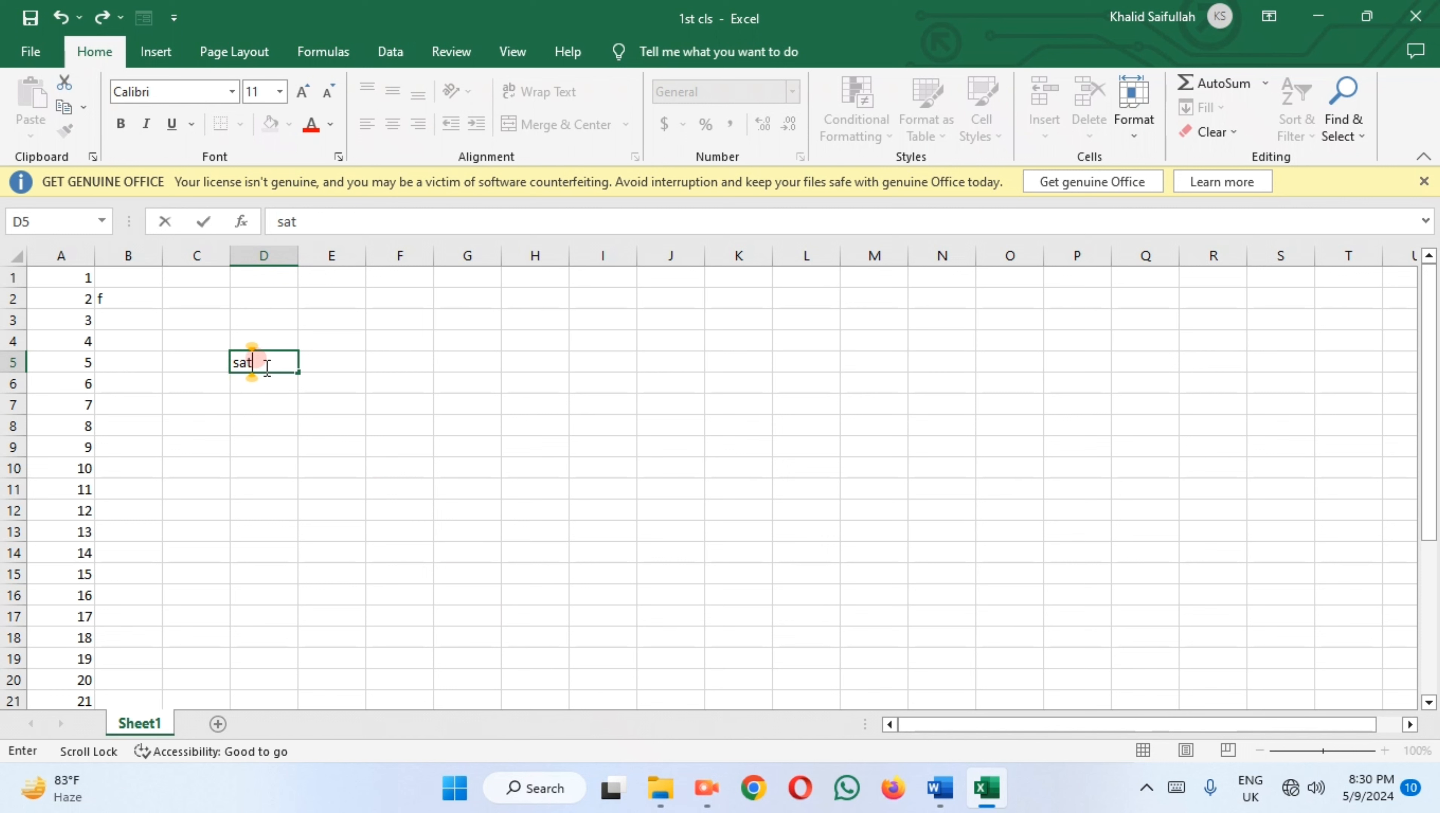
pyautogui.moveTo(301, 373); pyautogui.dragTo(290, 607)
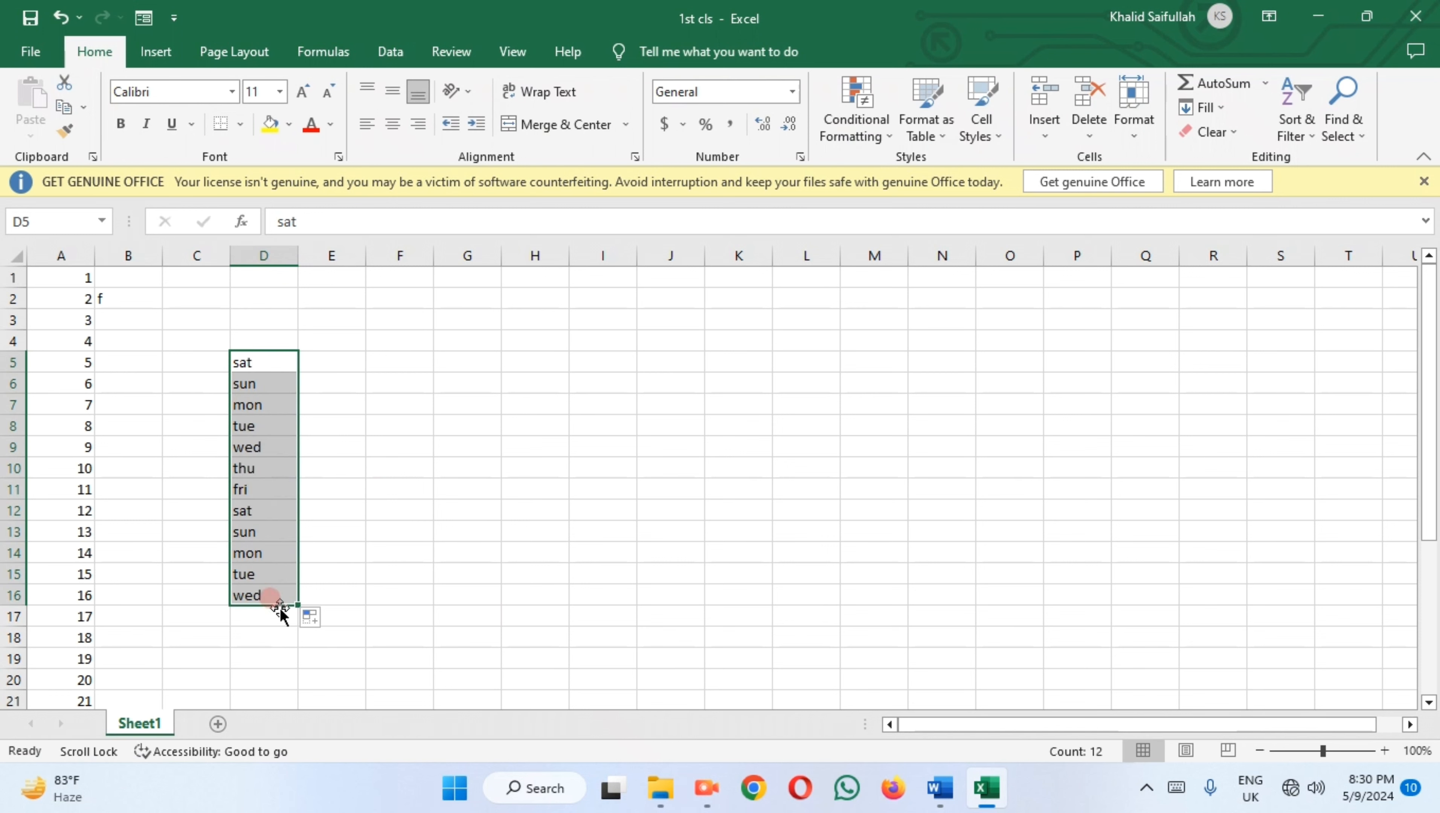
# - Enter jan in cell F5 and autofill the month names down to F17
pyautogui.click(369, 364)
pyautogui.write('jan')
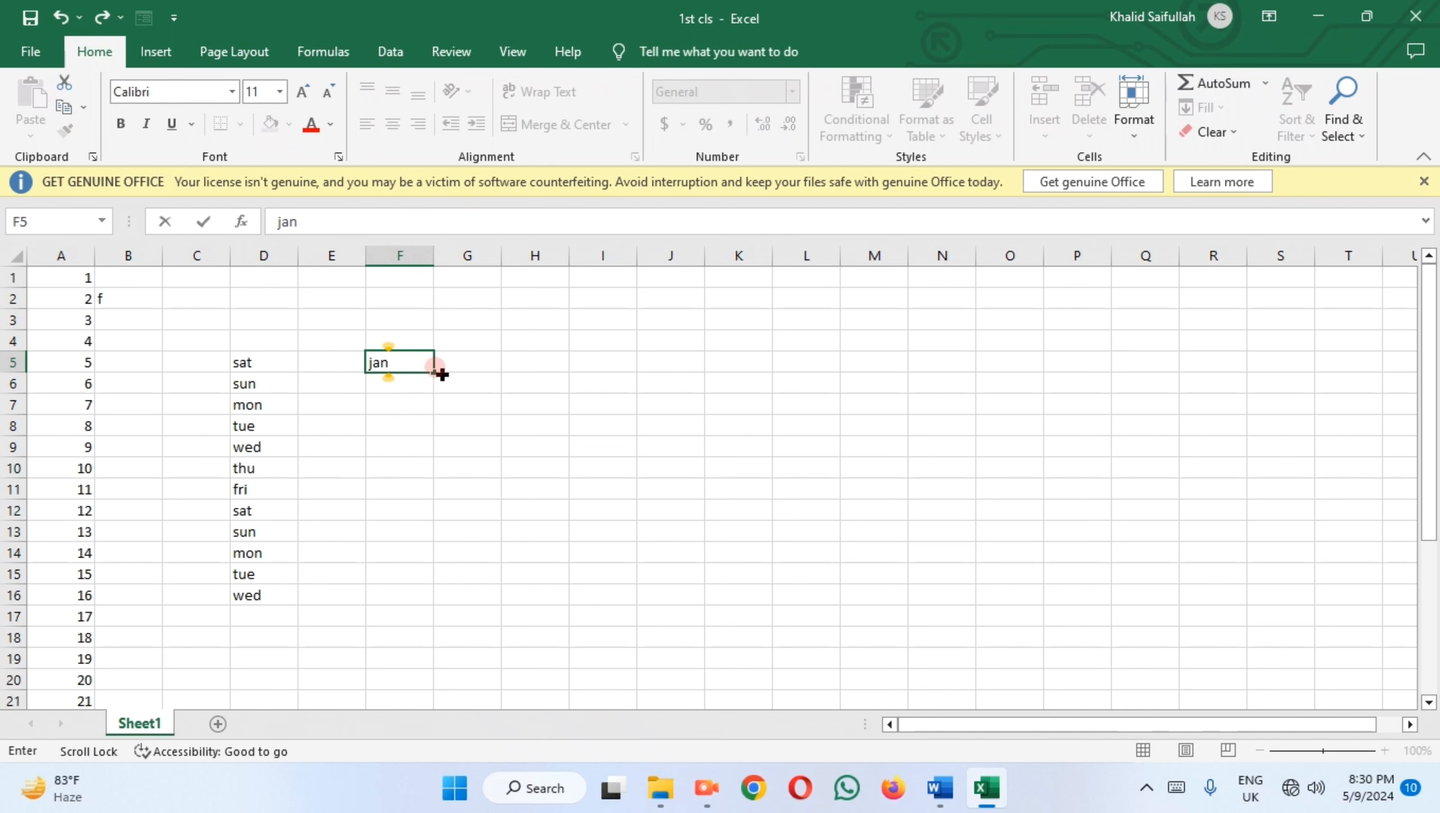
pyautogui.moveTo(435, 376); pyautogui.dragTo(399, 614)
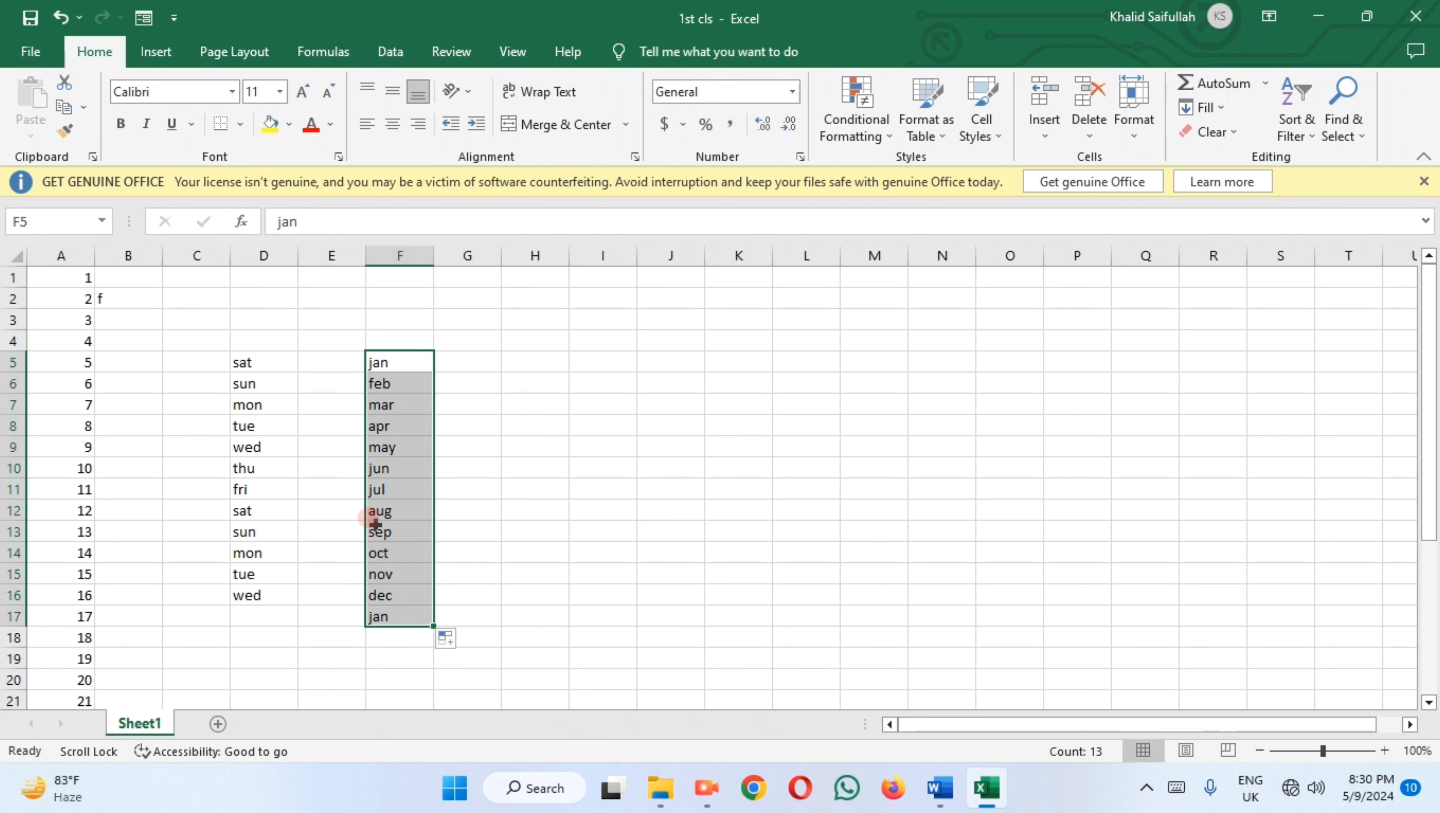
# - Highlight the weekday names in column D and the month names in F5:F17 for review
pyautogui.click(478, 462)
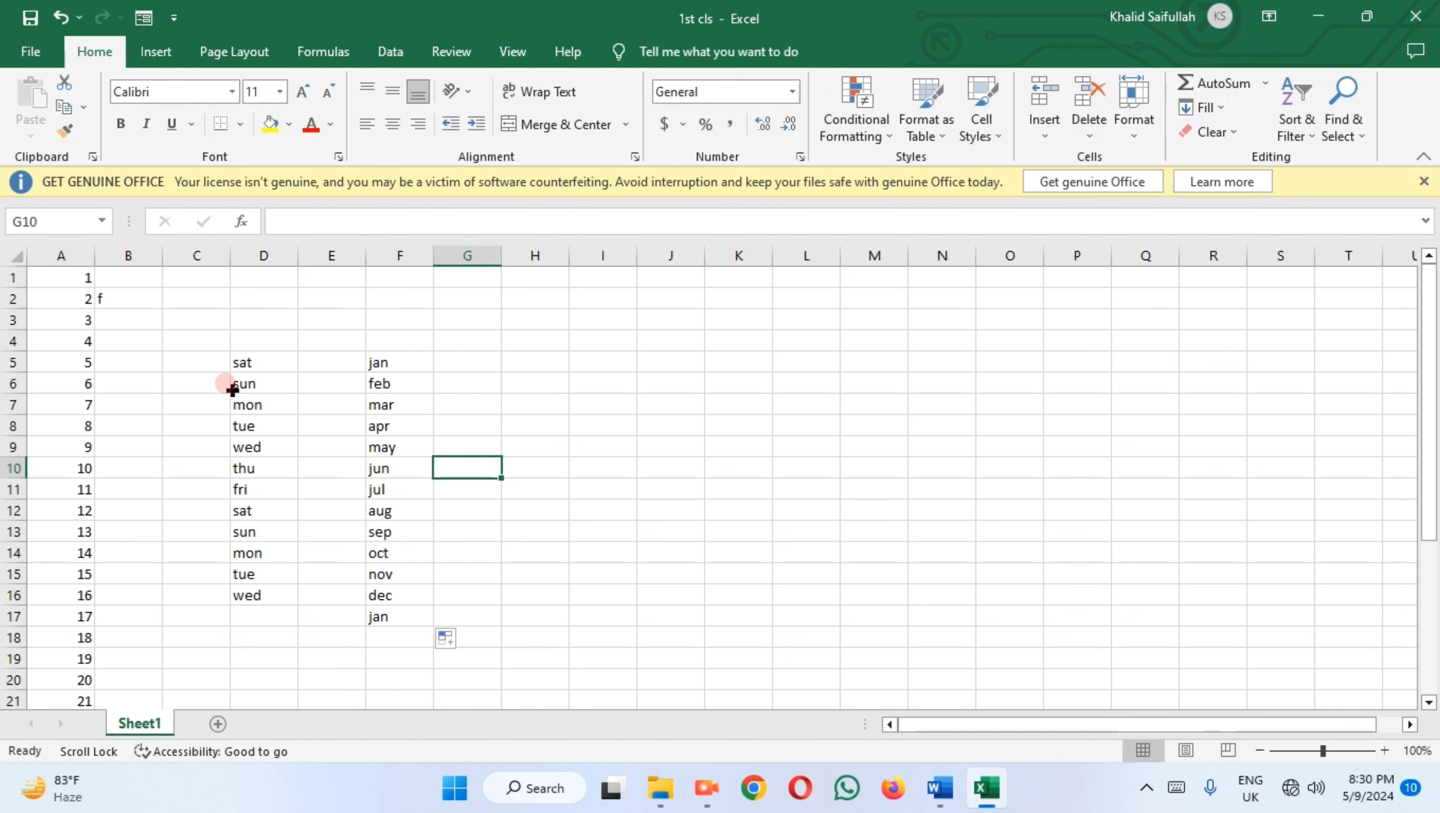
pyautogui.moveTo(232, 362); pyautogui.dragTo(245, 533)
pyautogui.moveTo(370, 355); pyautogui.dragTo(380, 618)
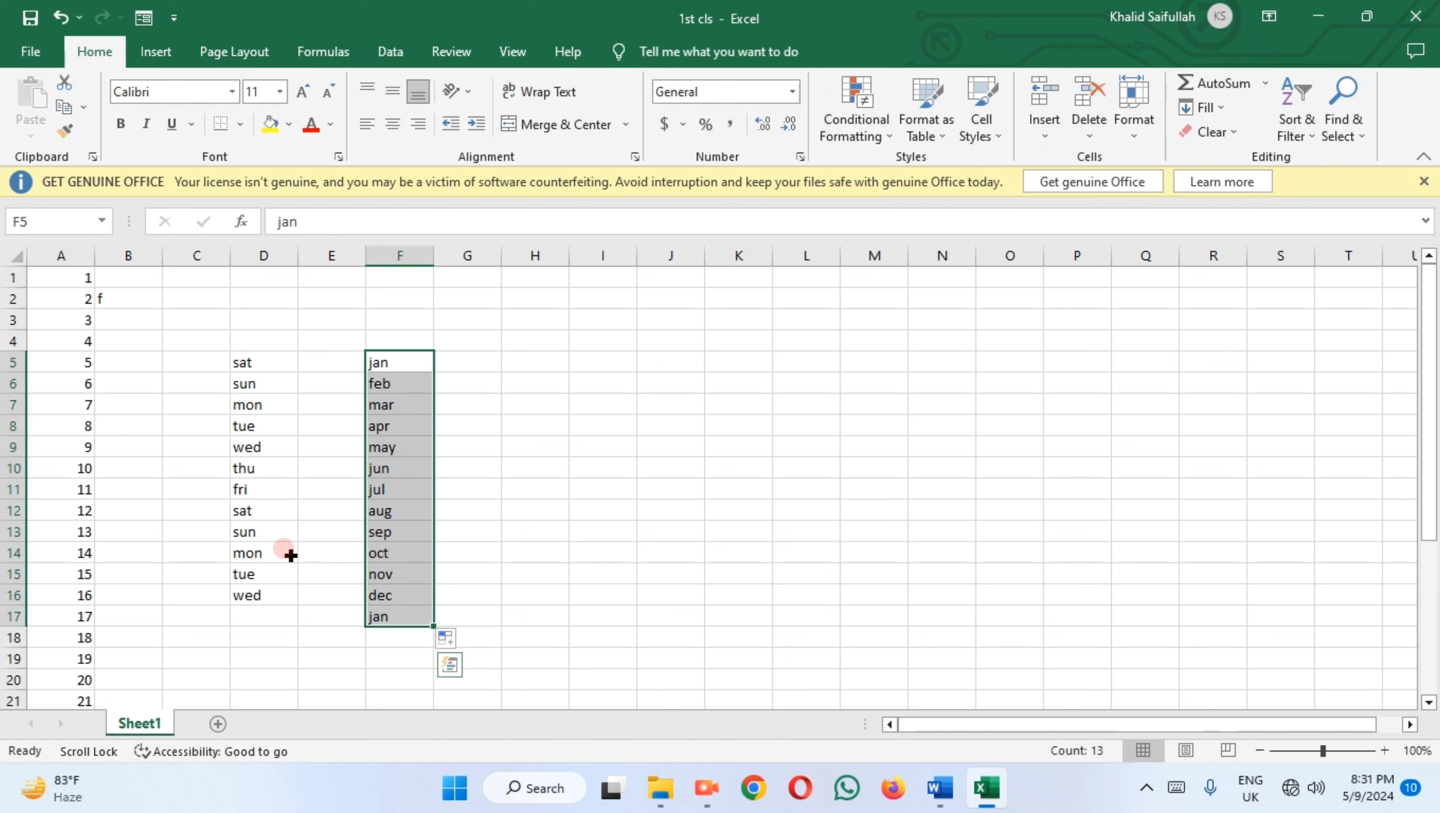
# - Fill column A from cell A1 alone down to A11 to demonstrate a single-cell fill, and undo it
pyautogui.click(63, 282)
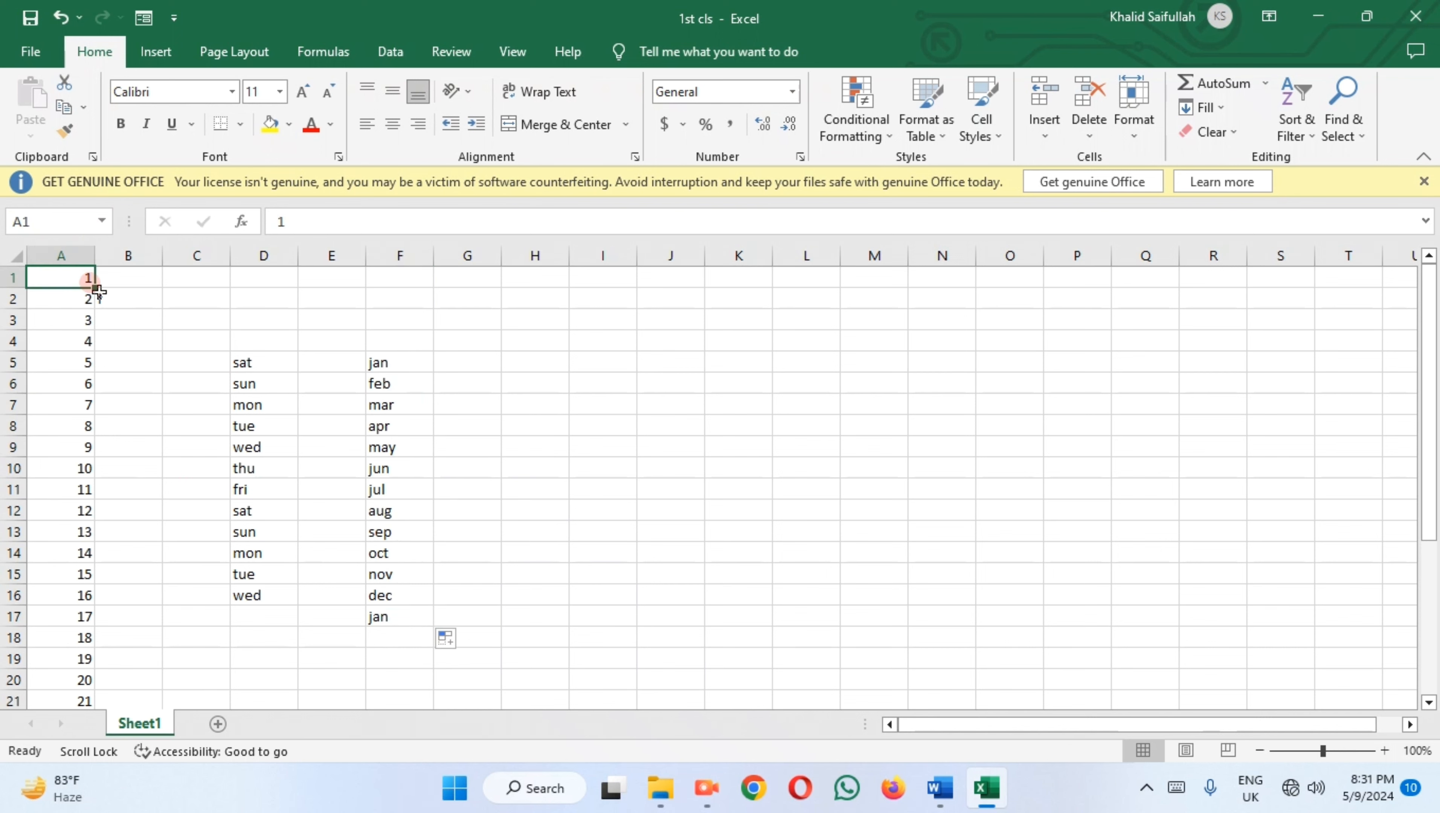
pyautogui.moveTo(97, 290); pyautogui.dragTo(102, 491)
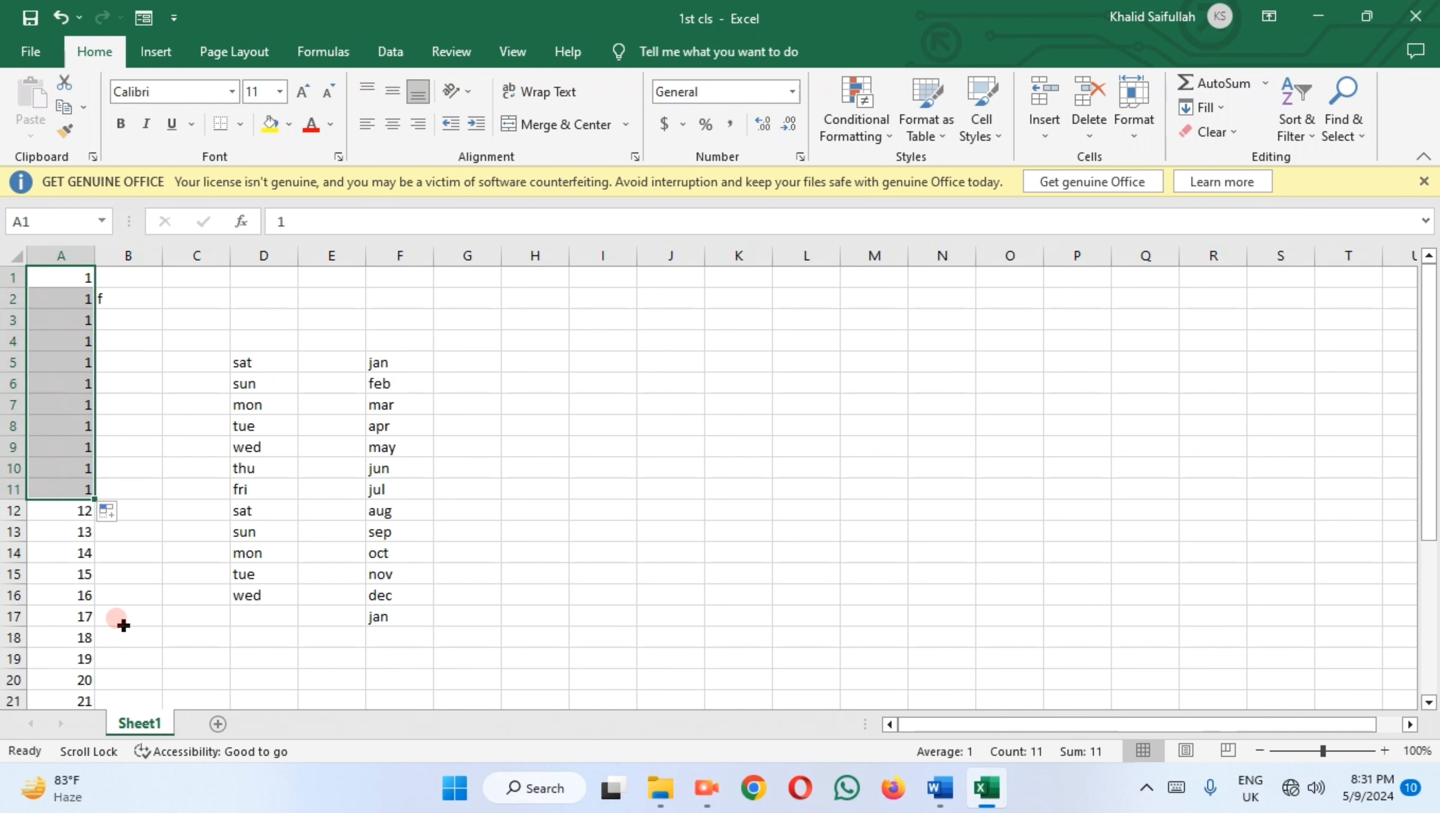
pyautogui.hotkey('ctrl', 'z')
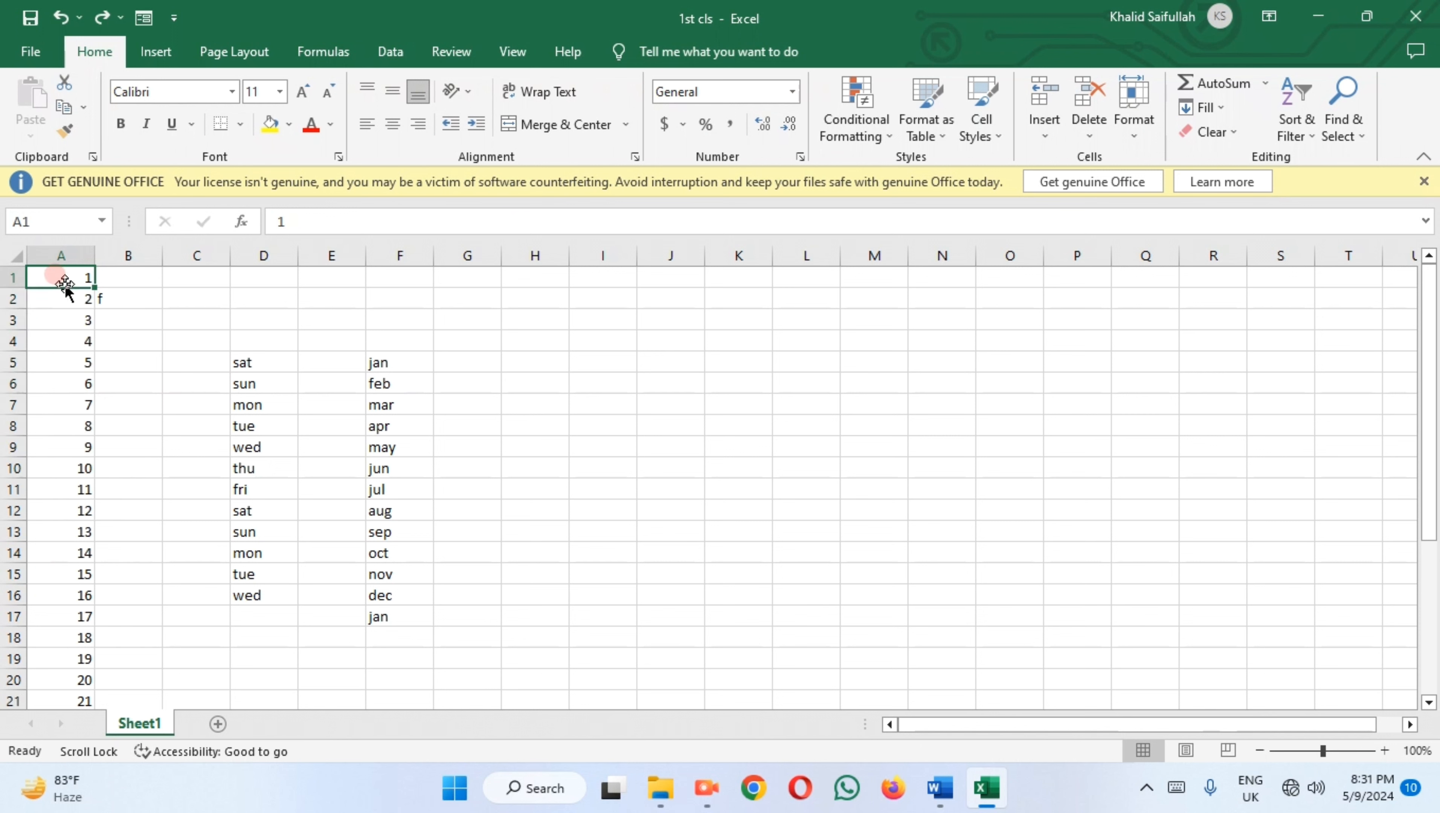
# - Clear the letter from cell B2 and select cell A1
pyautogui.click(121, 299)
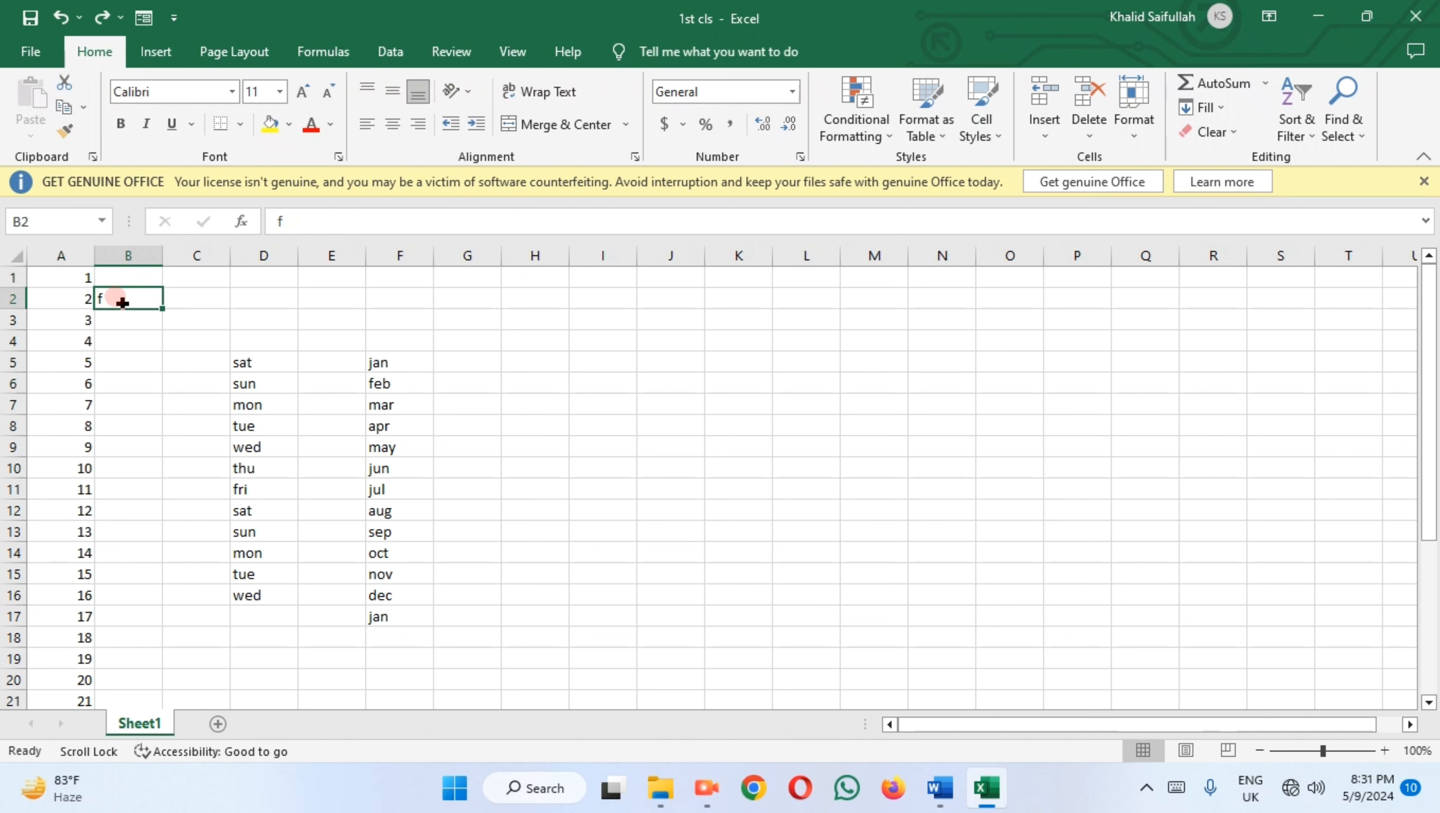
pyautogui.press('BackSpace')
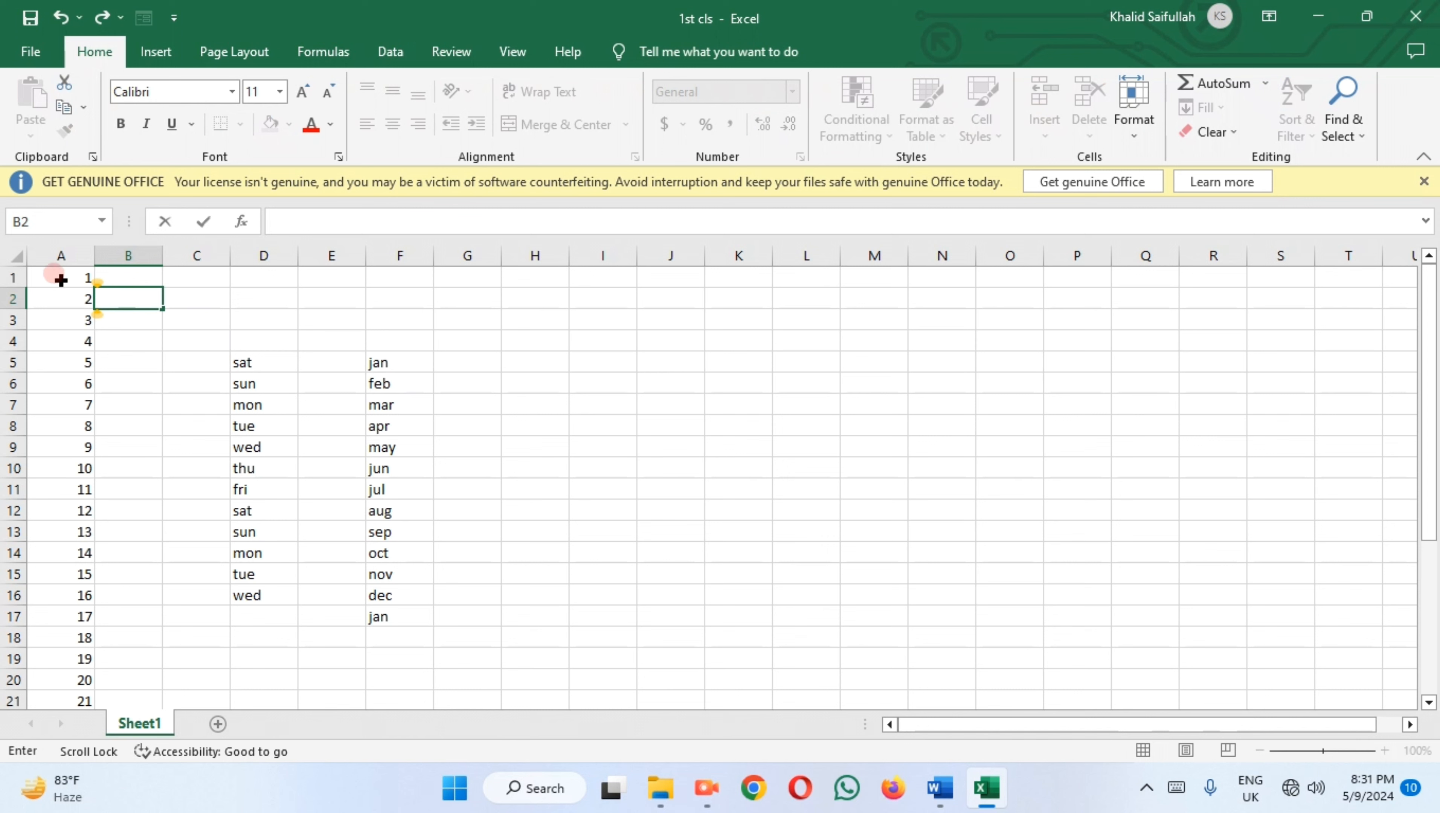
pyautogui.click(77, 281)
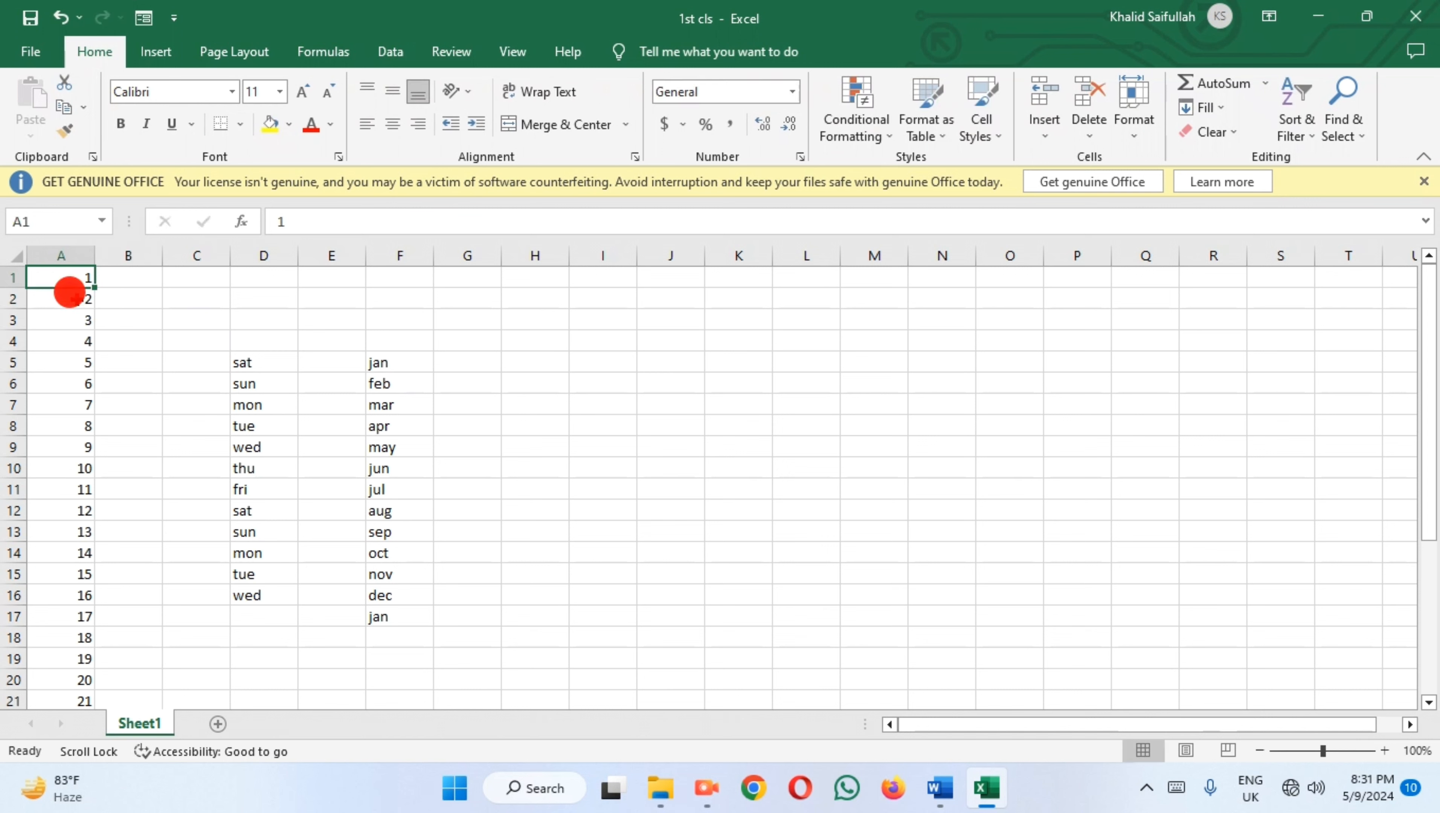
# - Fill column A from cell A2 alone down to A19 to show the repeated value, and undo it
pyautogui.click(74, 296)
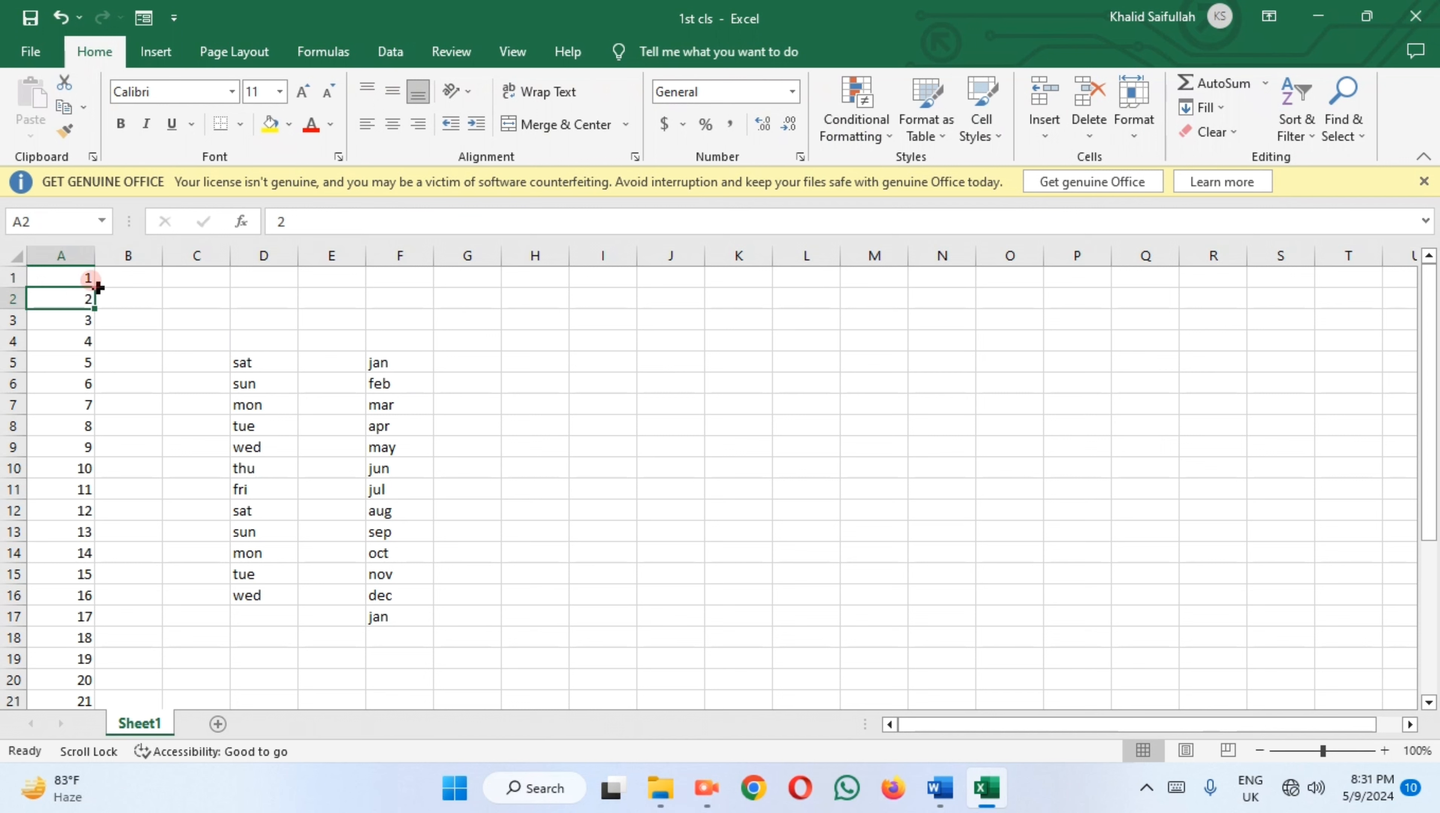
pyautogui.click(74, 319)
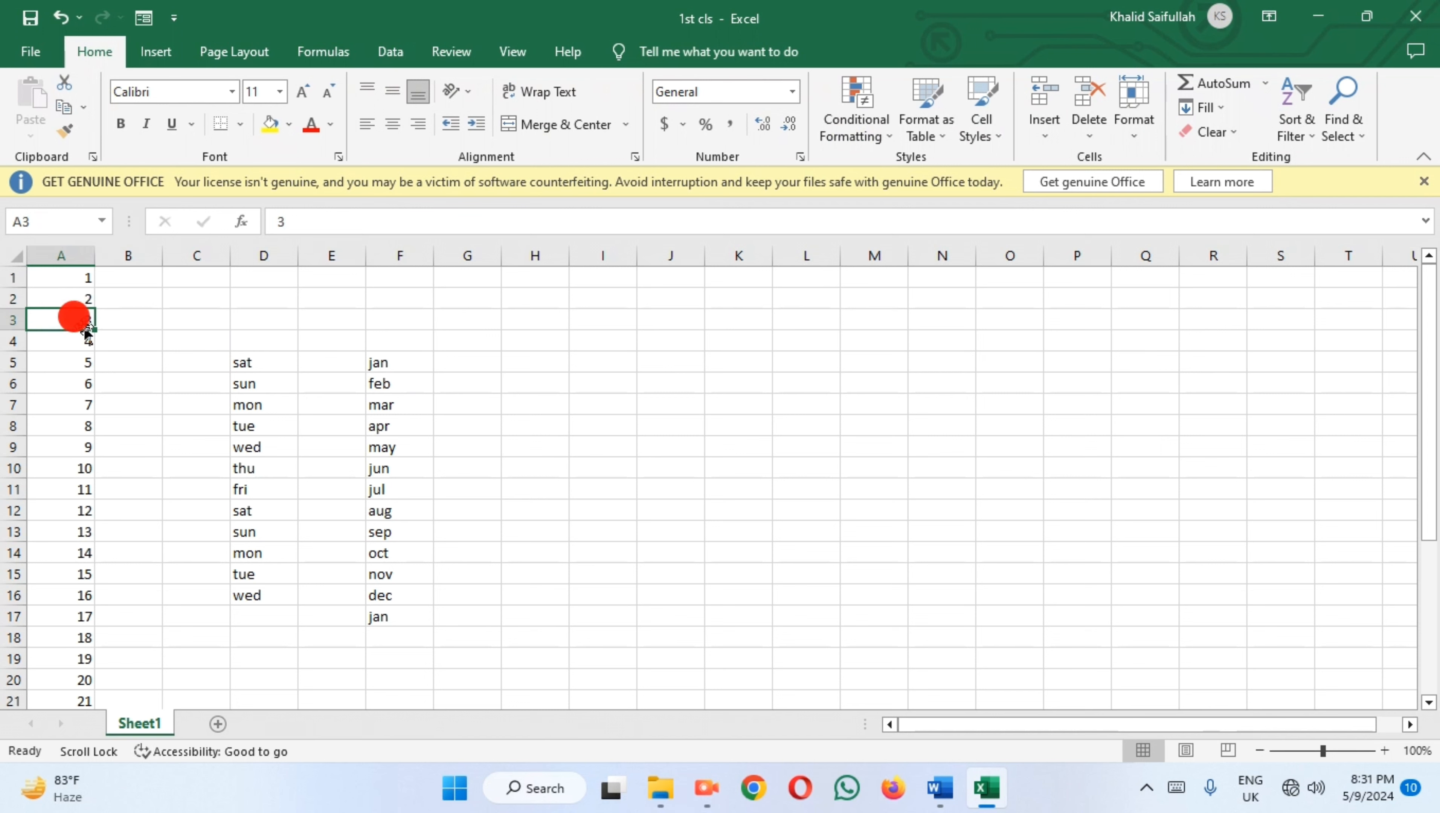
pyautogui.click(75, 292)
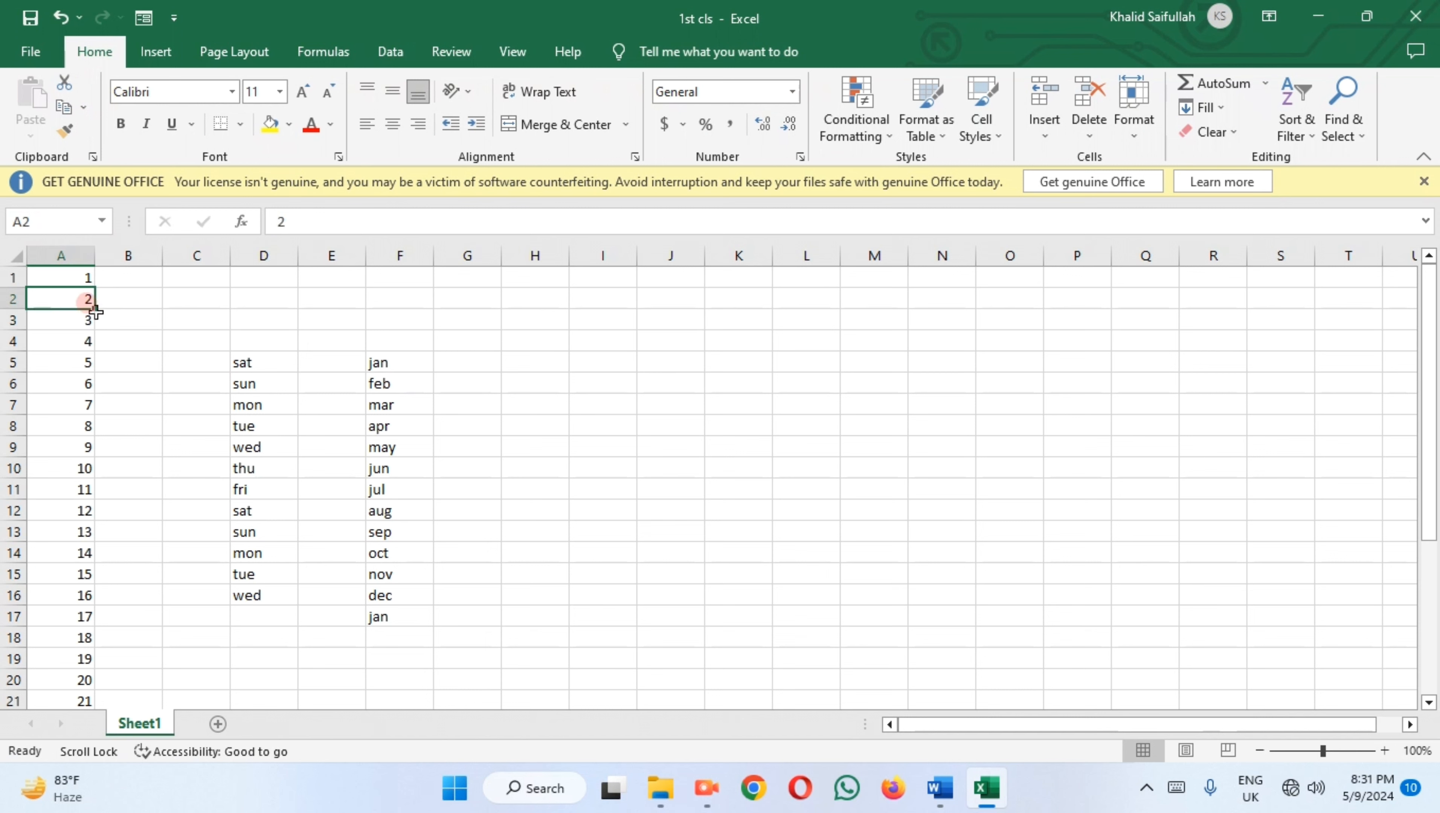
pyautogui.moveTo(95, 312); pyautogui.dragTo(98, 661)
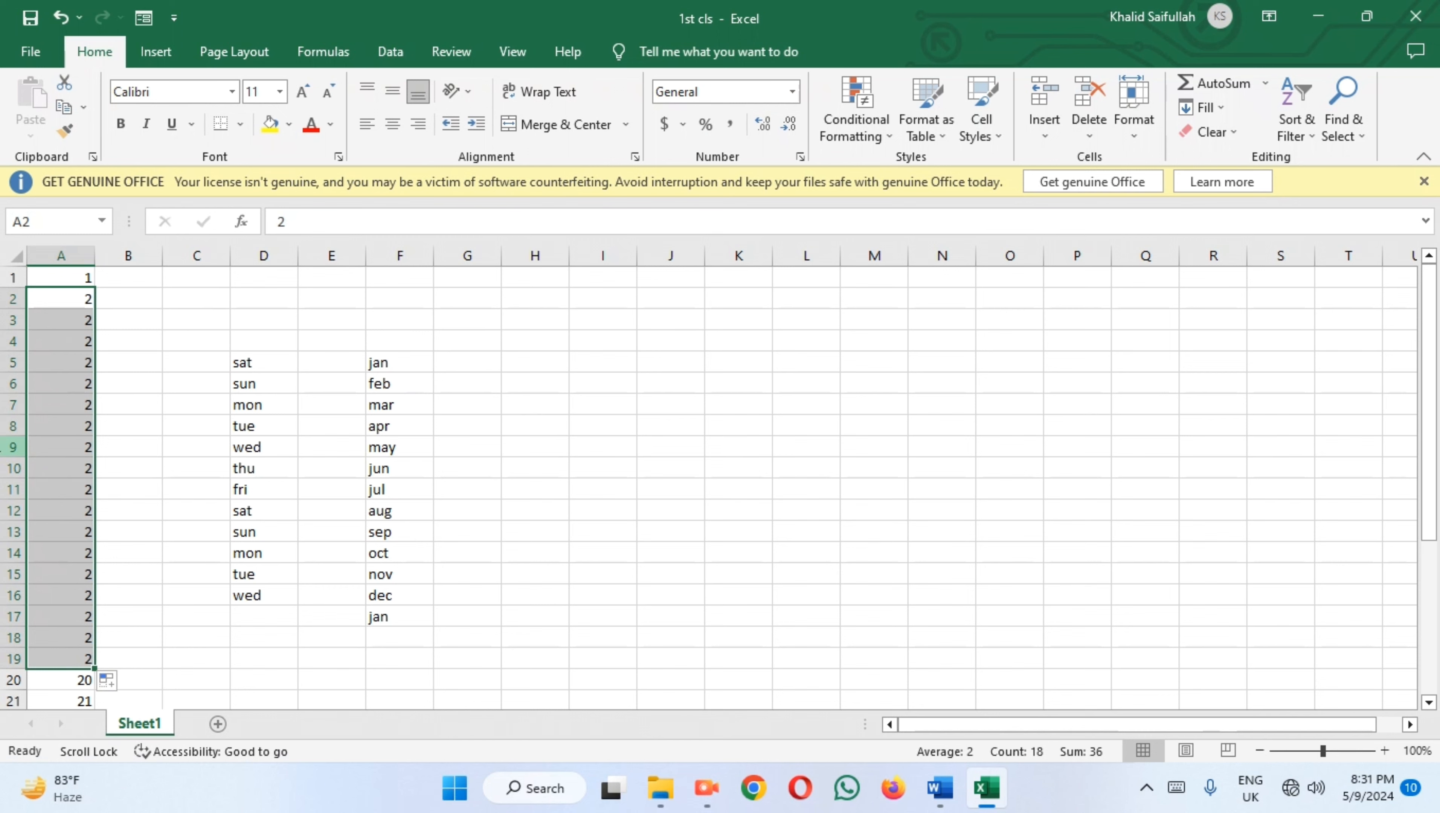
pyautogui.hotkey('ctrl', 'z')
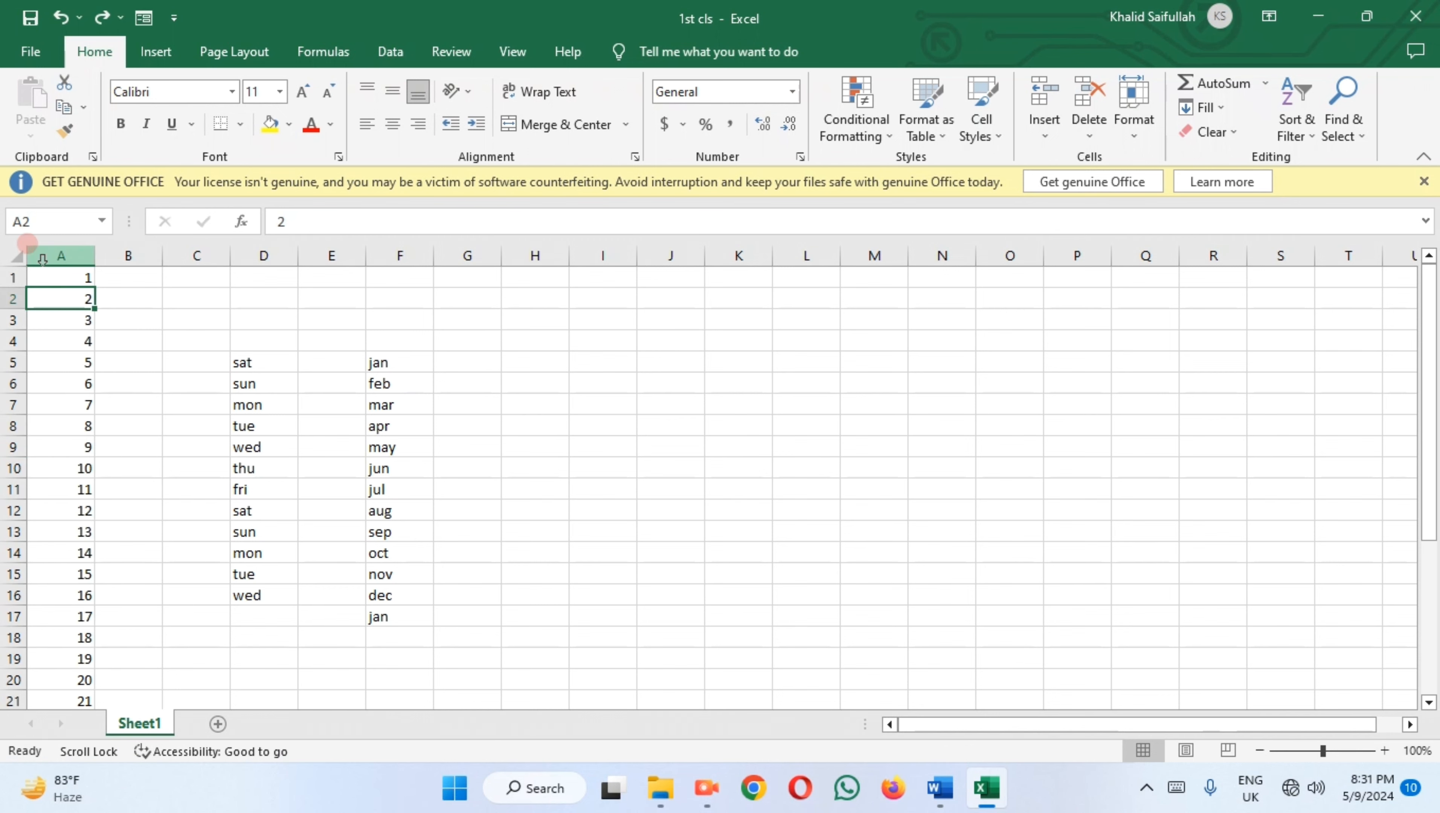
# - Extend the number series at the end of column A from A30:A31 down to 45 in cell A45
pyautogui.scroll(-7, 48, 620)
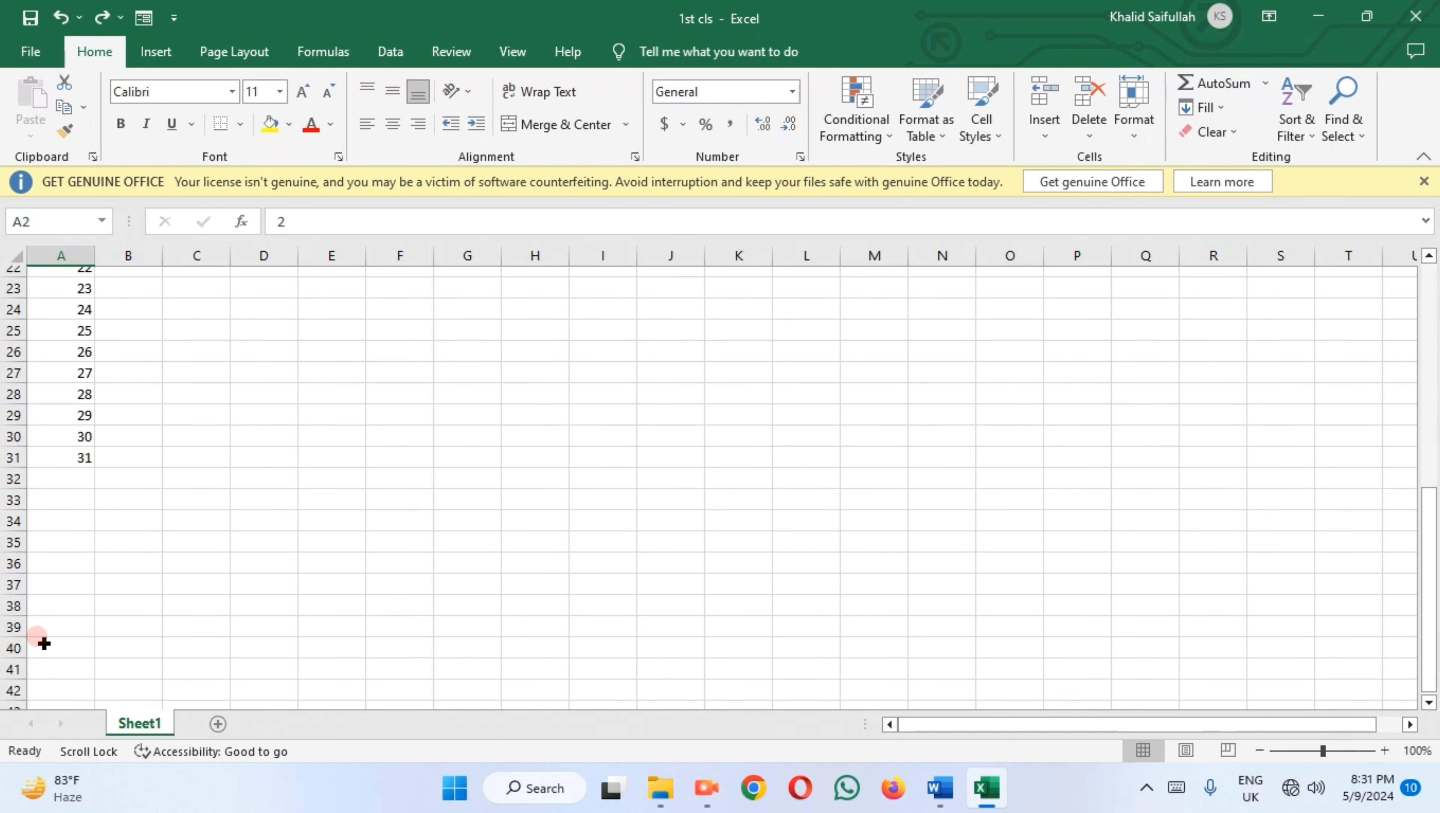
pyautogui.scroll(-2, 43, 643)
pyautogui.moveTo(39, 322); pyautogui.dragTo(46, 639)
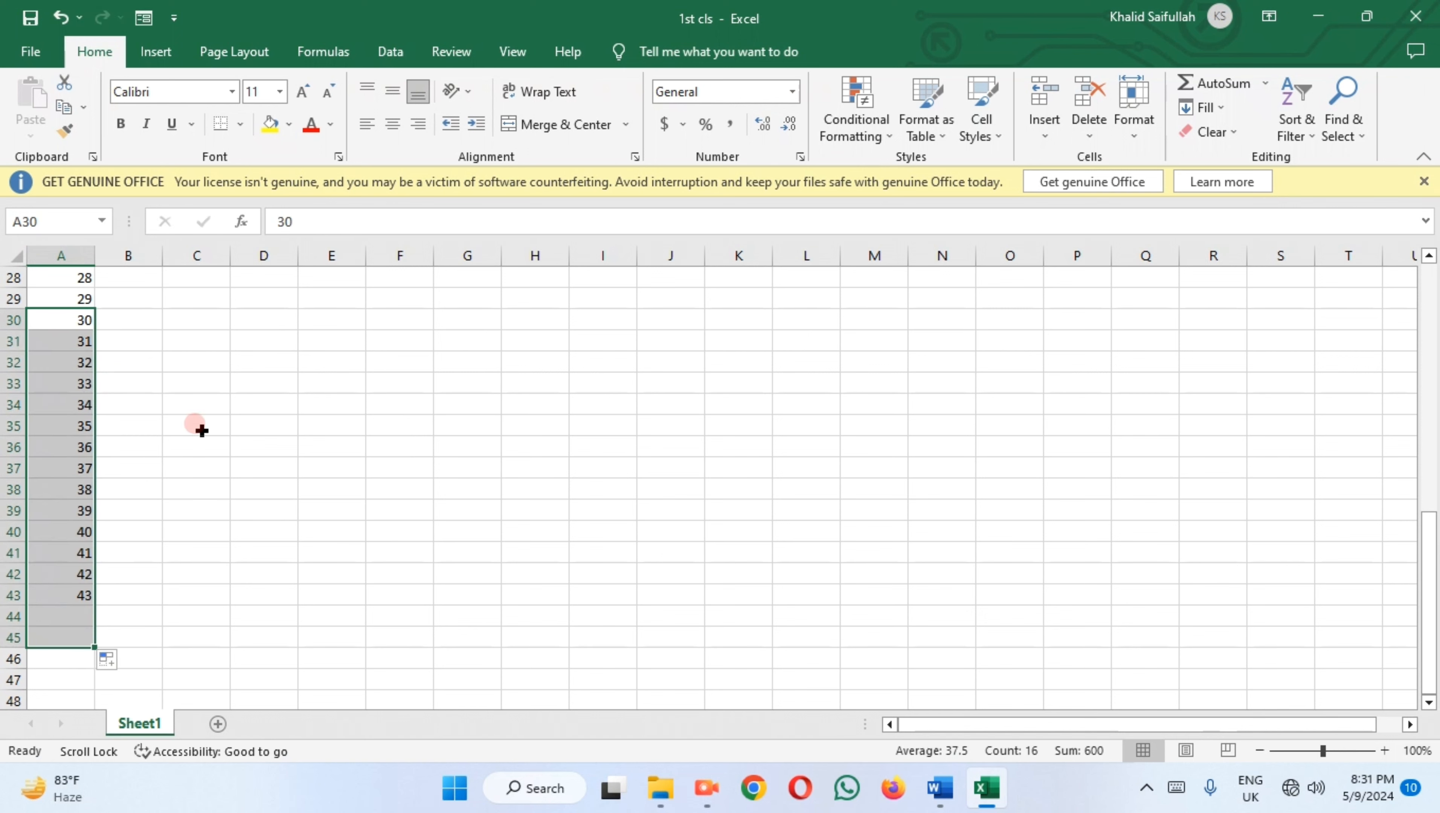
pyautogui.click(250, 536)
pyautogui.click(706, 788)
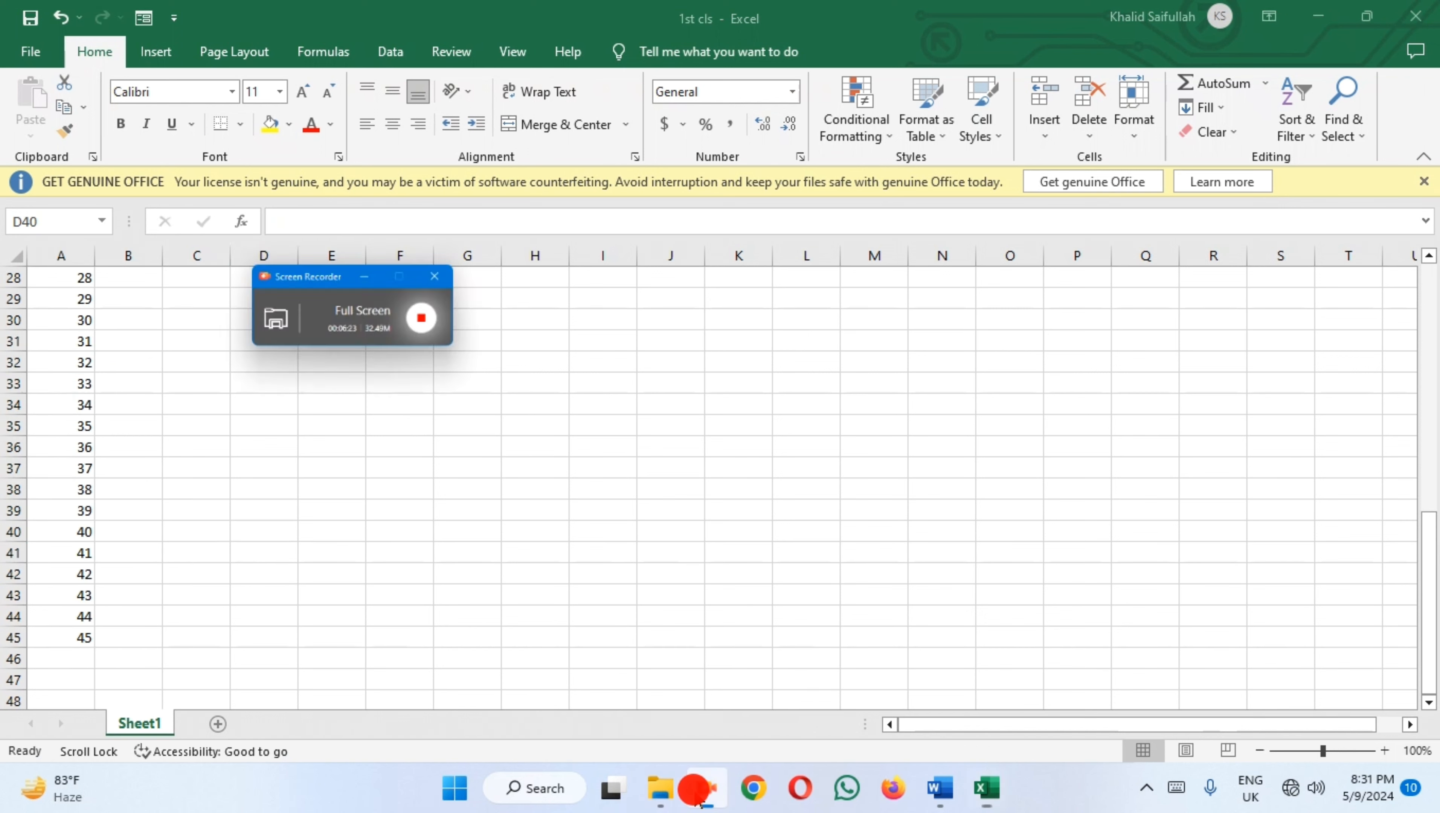
pyautogui.click(245, 104)
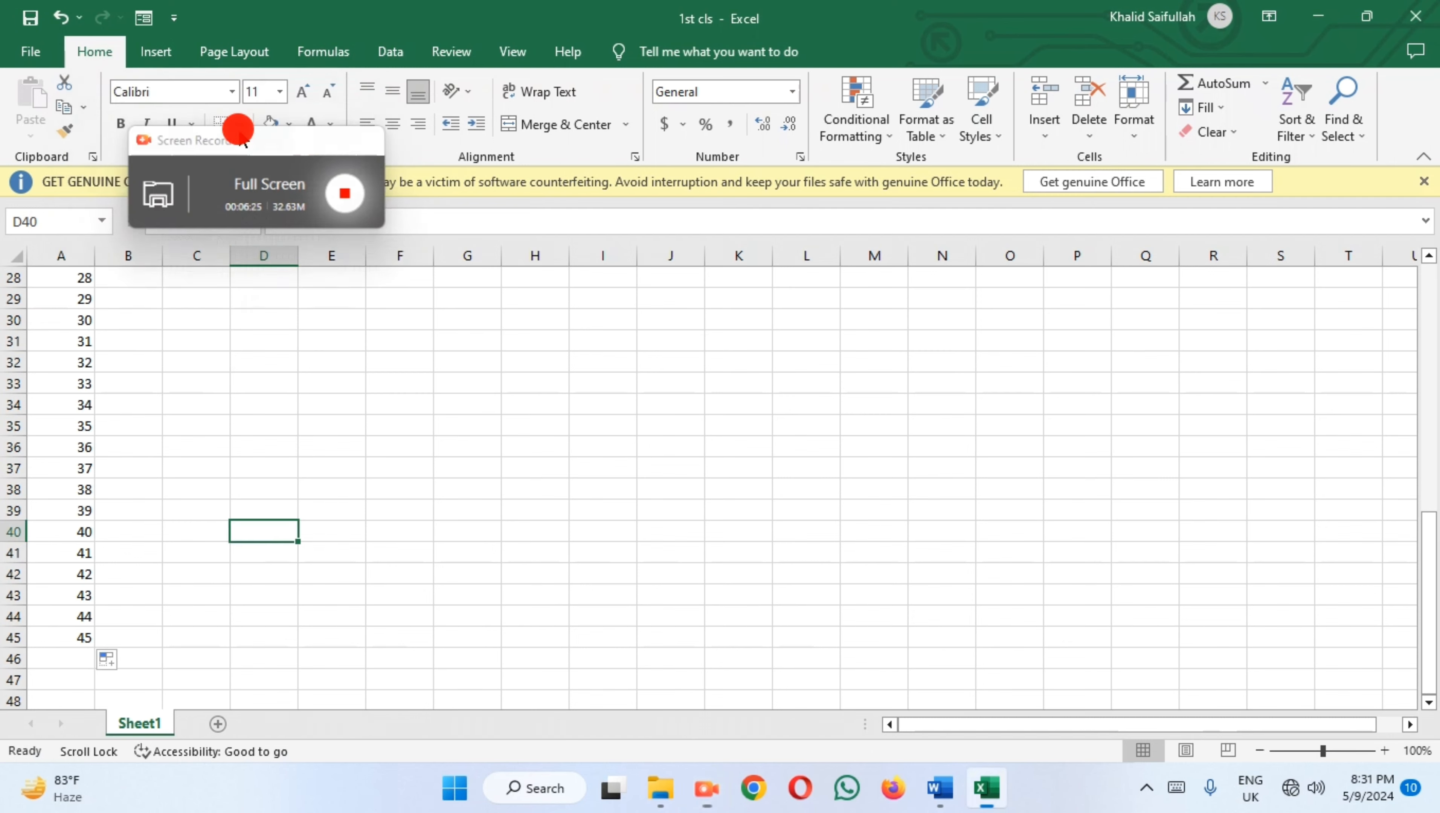
pyautogui.scroll(9, 399, 552)
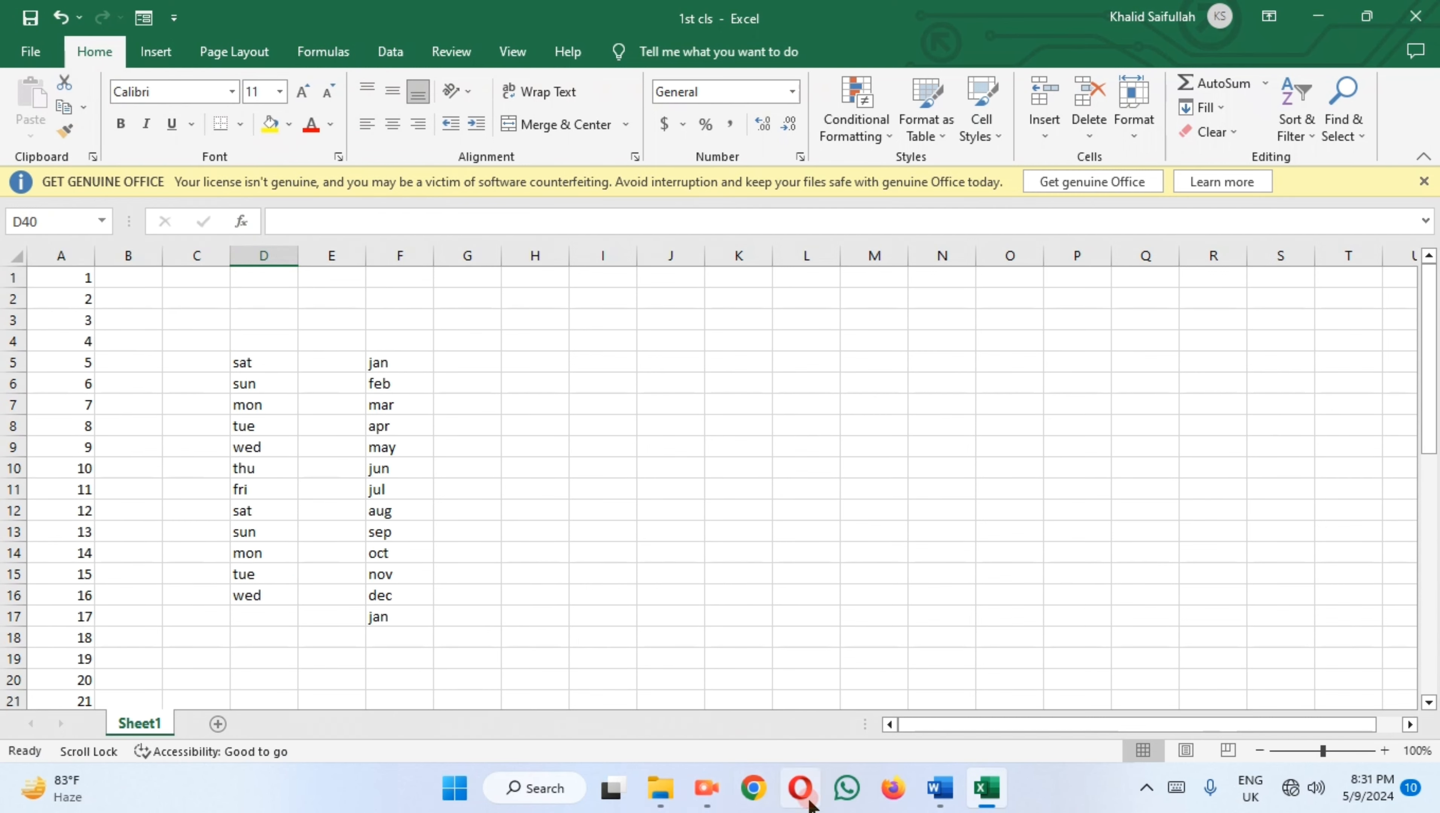
# - Switch to the Word document, highlight the "bar name" part of the first topic and minimize the document
pyautogui.click(940, 789)
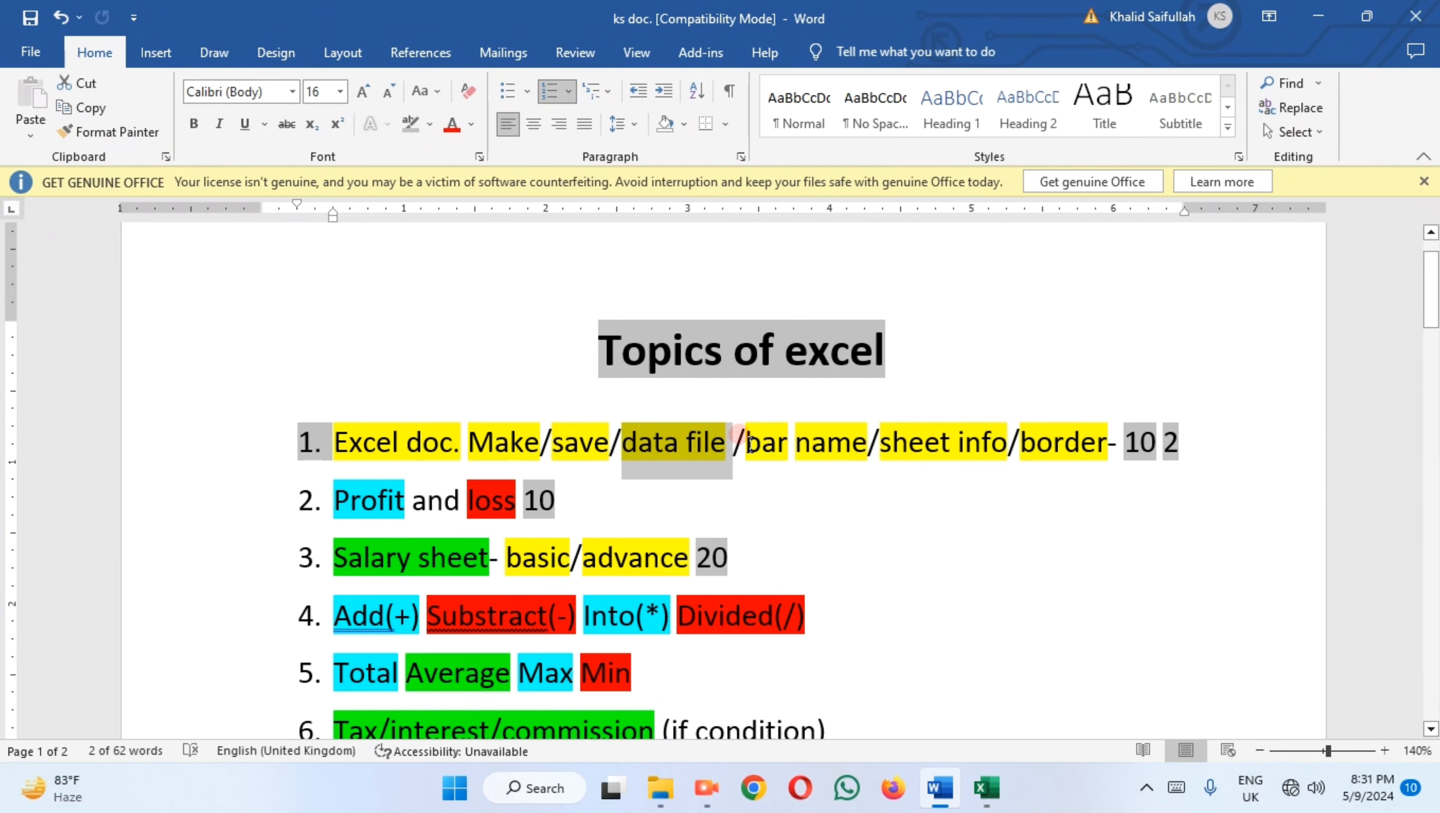
pyautogui.moveTo(743, 450); pyautogui.dragTo(866, 444)
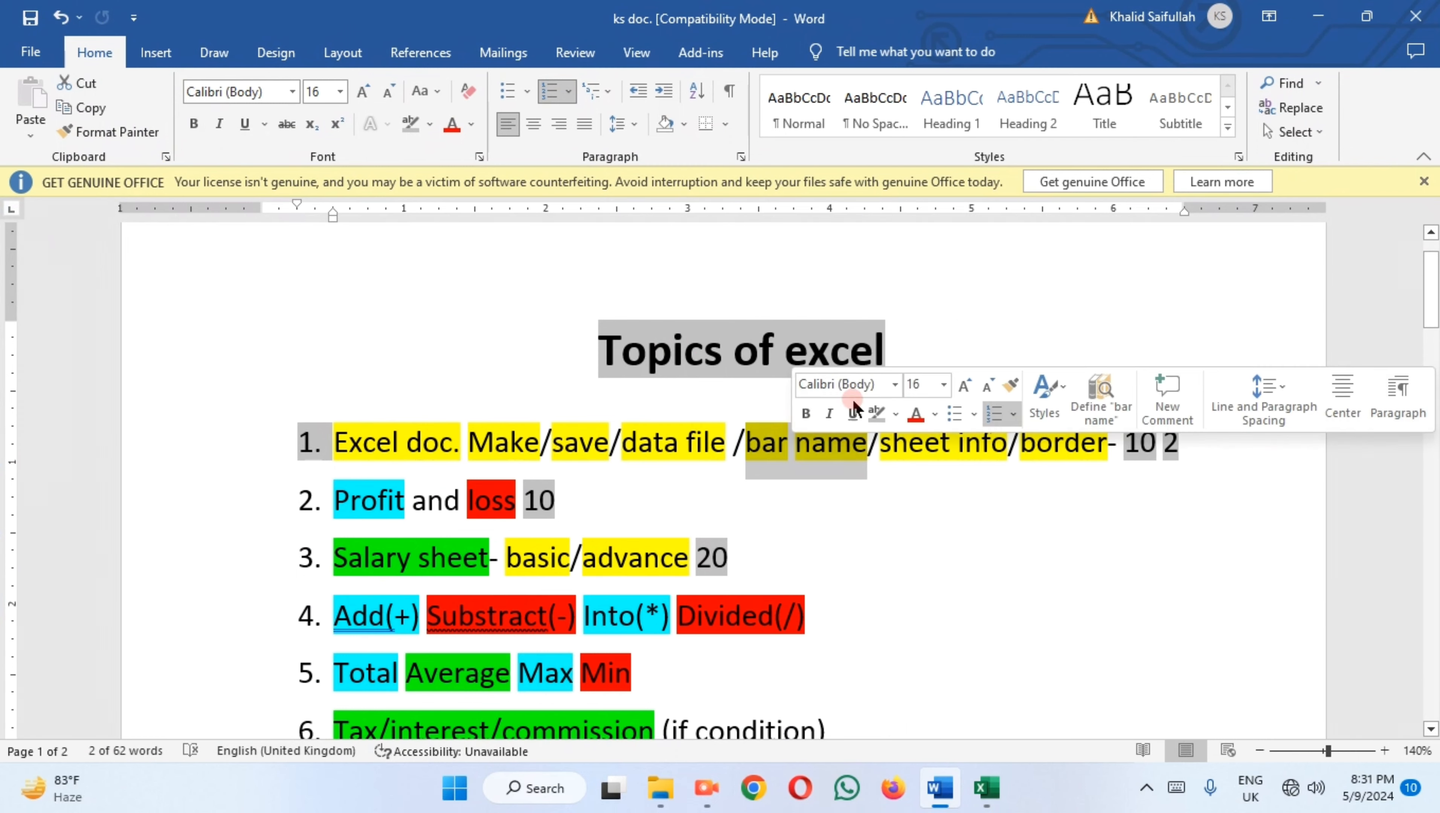
pyautogui.click(1309, 17)
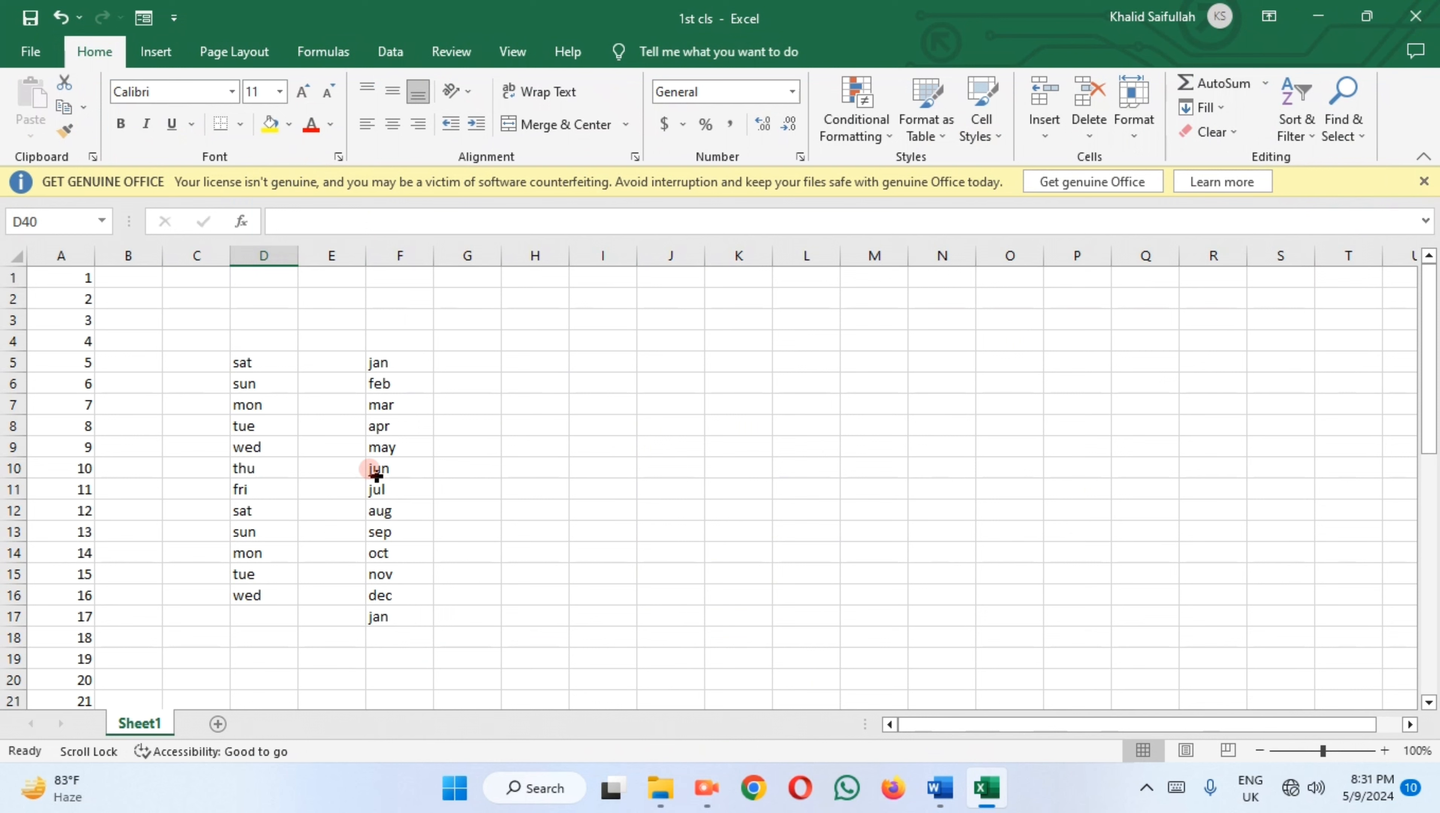
# - Highlight the cell reference of the current cell, cells down column H, and row 19 from C19 to T19 to illustrate columns and rows
pyautogui.click(58, 216)
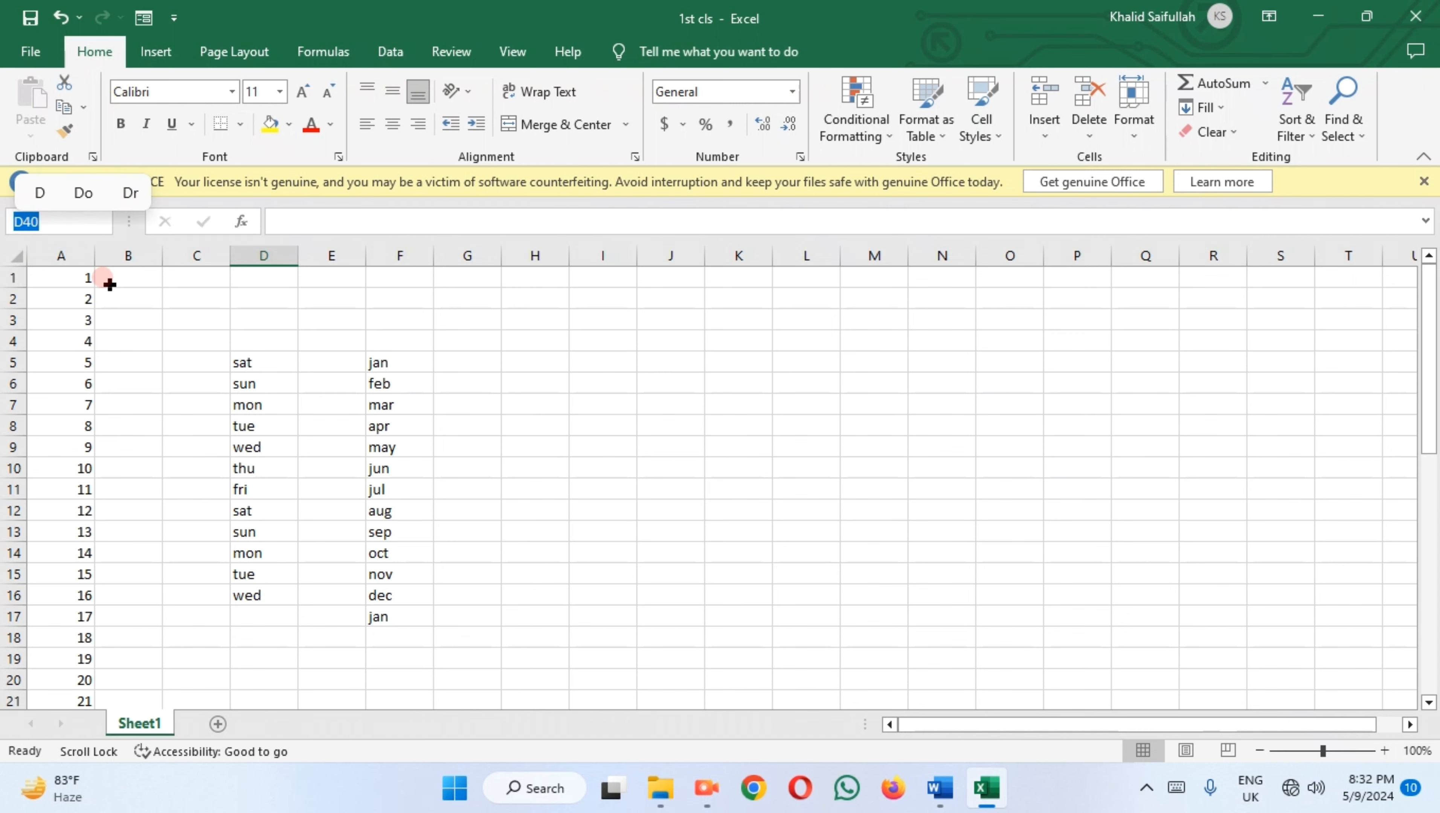
pyautogui.click(561, 424)
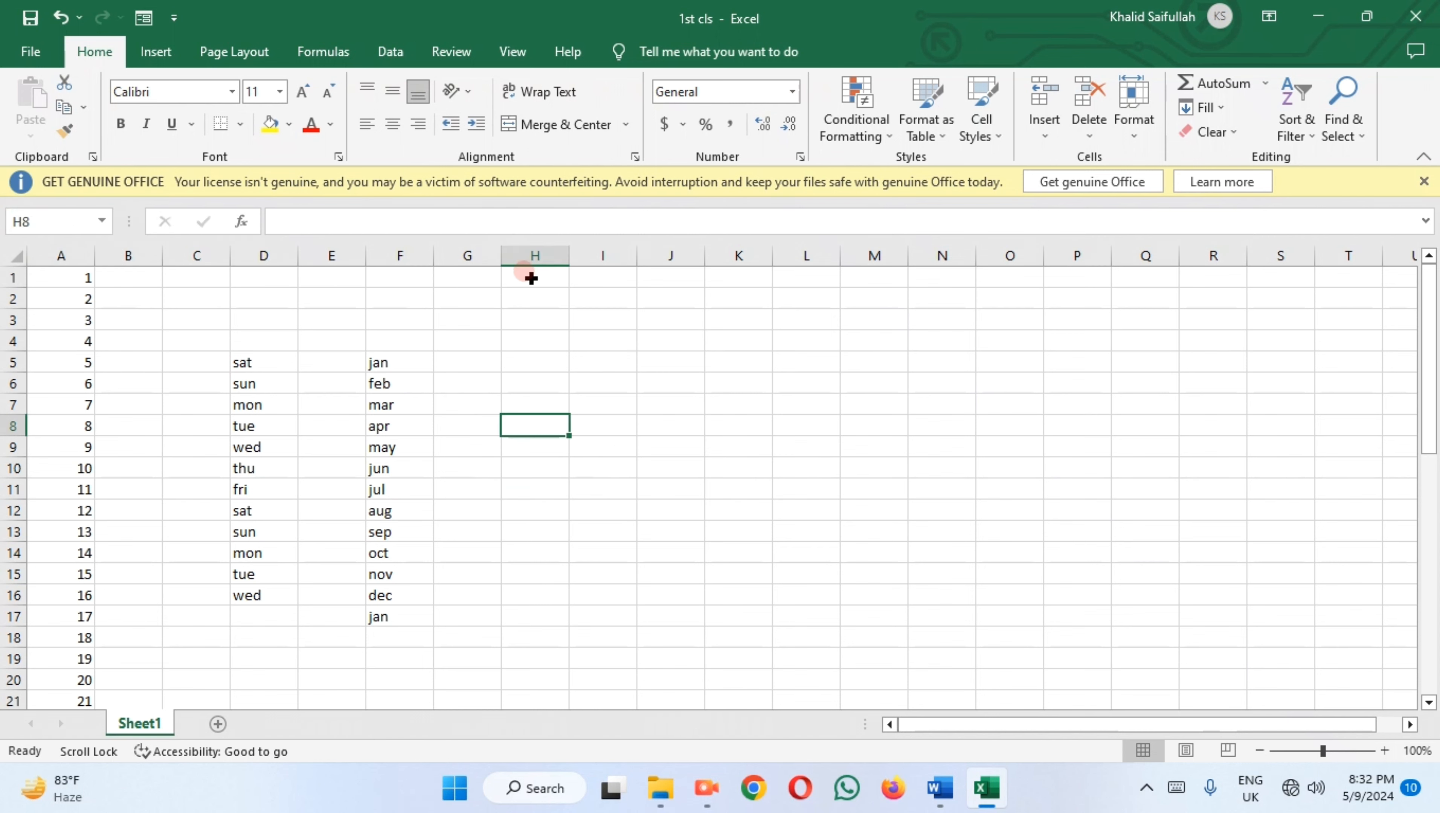
pyautogui.moveTo(530, 276); pyautogui.dragTo(527, 660)
pyautogui.moveTo(200, 492); pyautogui.dragTo(1355, 491)
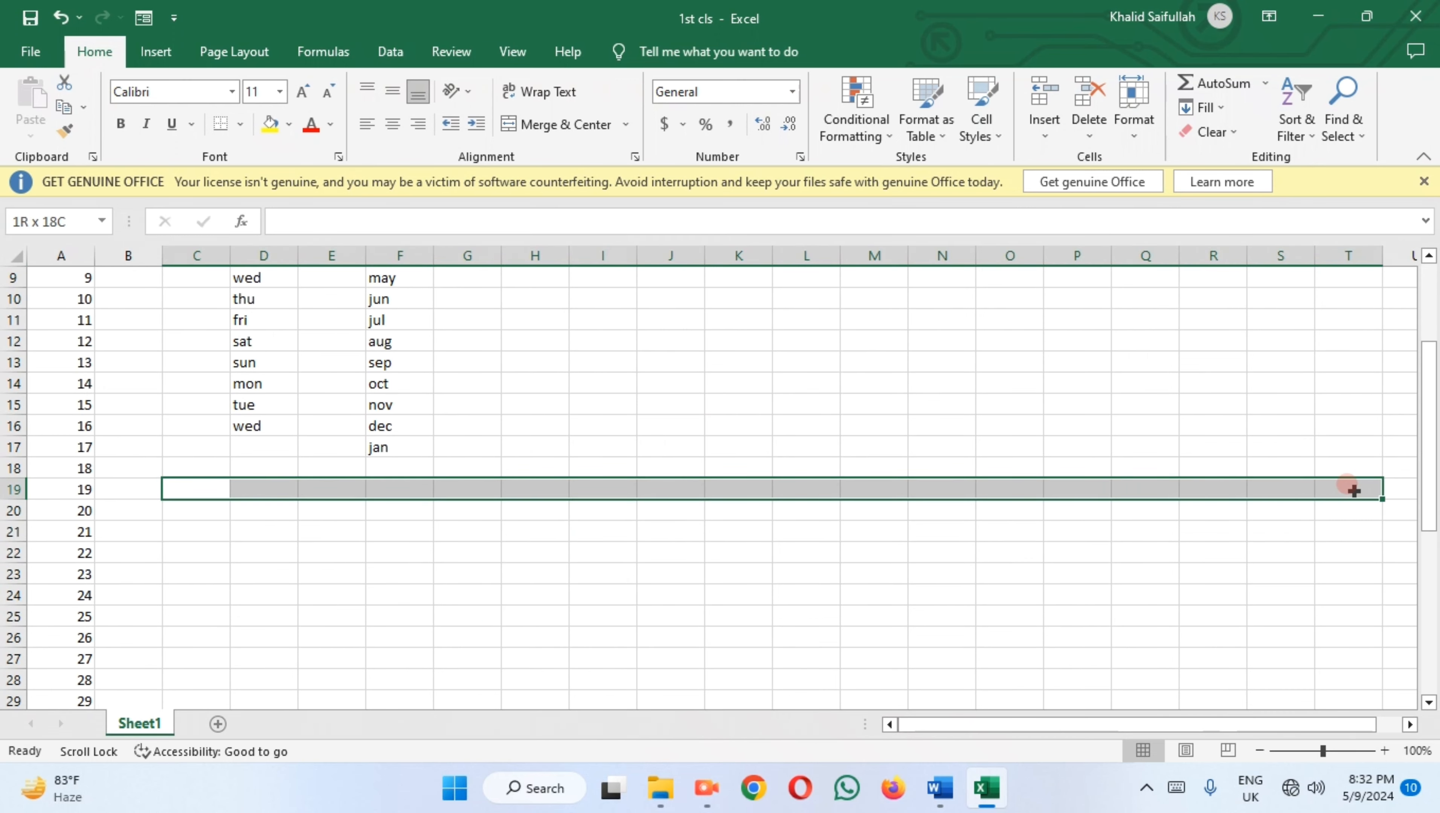
# - Select various single empty cells around columns I to M to demonstrate individual cells and their addresses
pyautogui.click(817, 382)
pyautogui.click(700, 448)
pyautogui.click(804, 506)
pyautogui.click(808, 459)
pyautogui.click(746, 466)
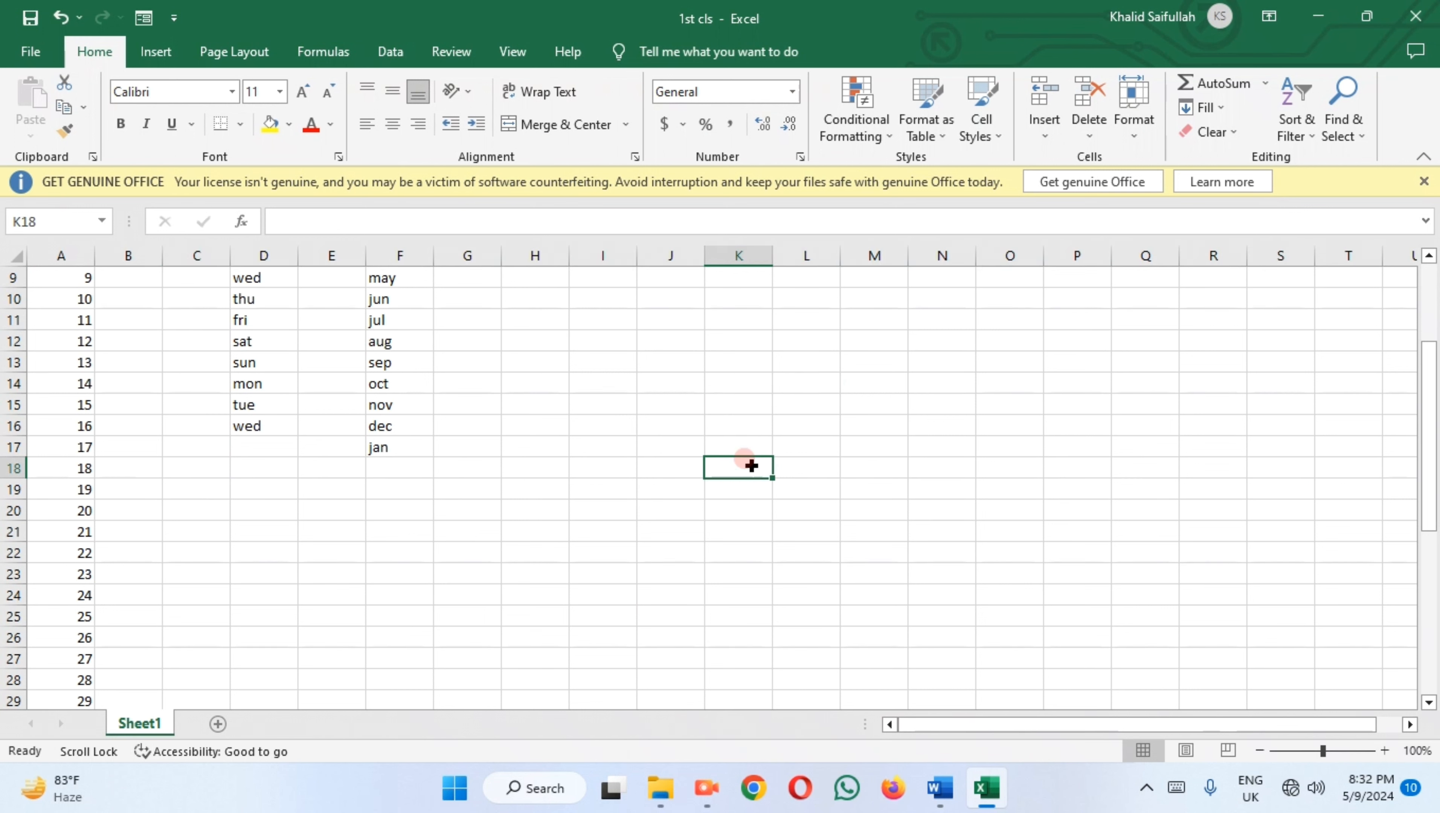
pyautogui.click(855, 471)
pyautogui.click(872, 511)
pyautogui.click(807, 485)
pyautogui.click(808, 510)
pyautogui.click(805, 550)
pyautogui.click(679, 486)
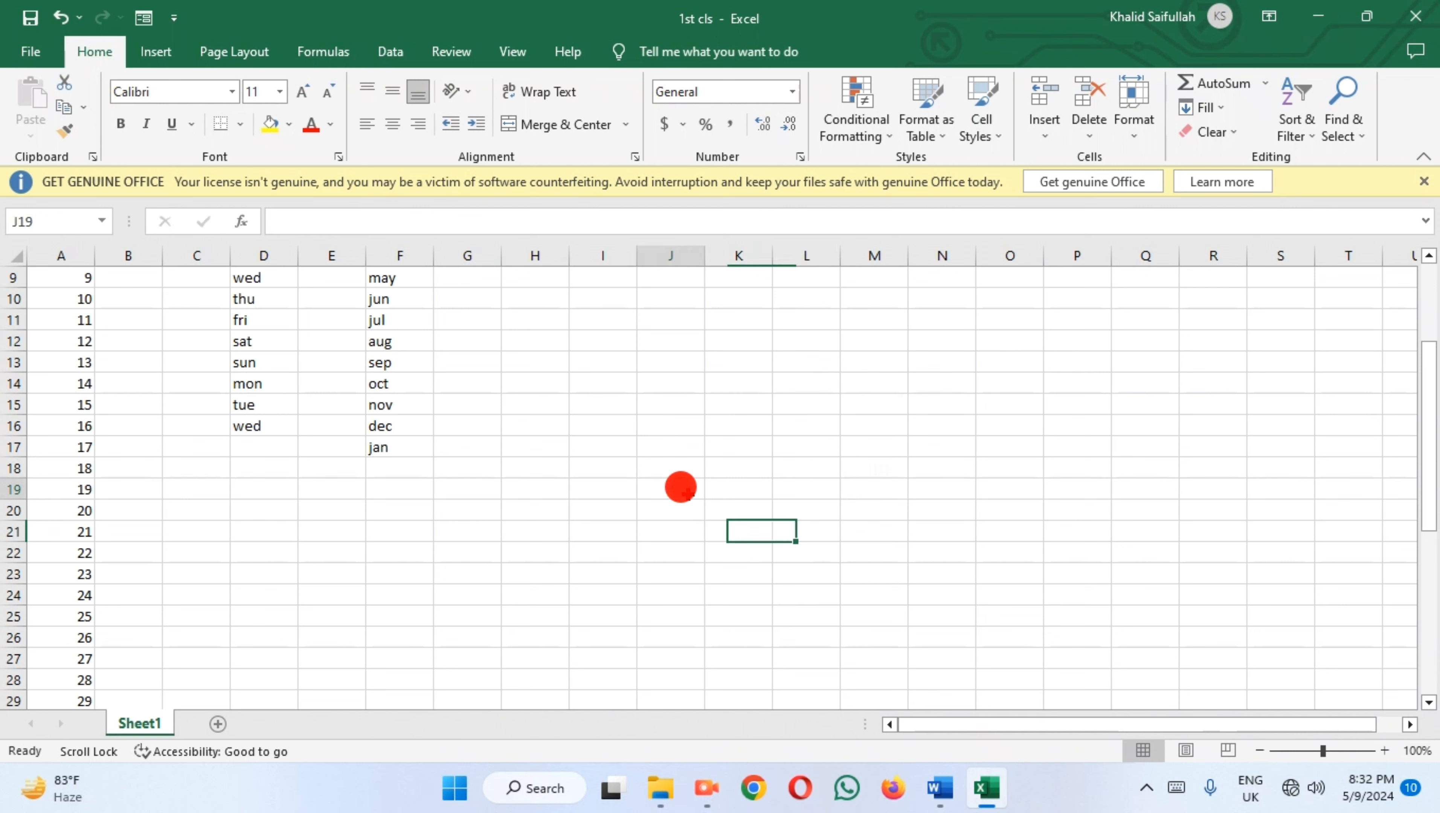
pyautogui.click(751, 487)
pyautogui.click(798, 487)
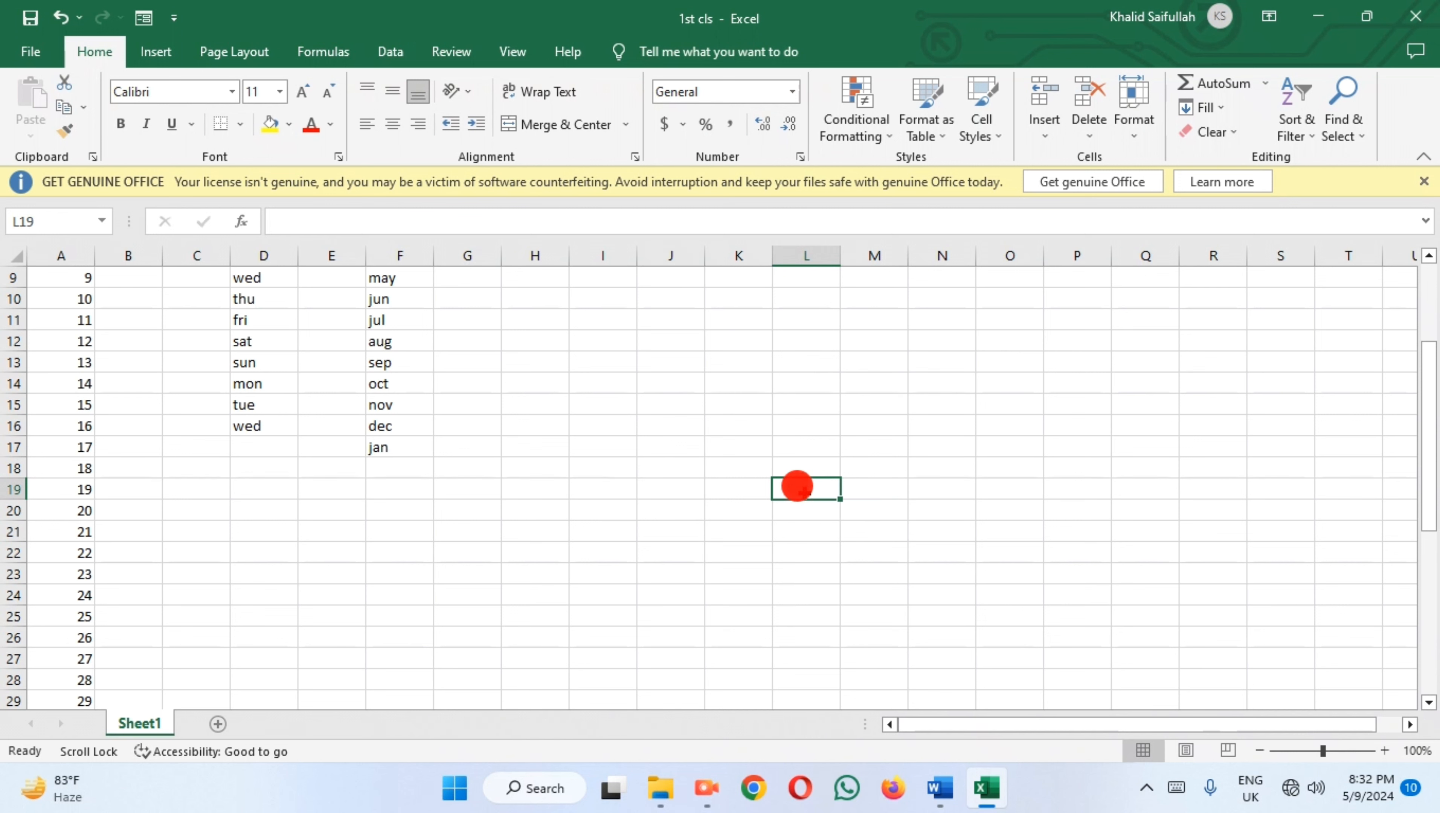
pyautogui.click(719, 421)
pyautogui.click(655, 406)
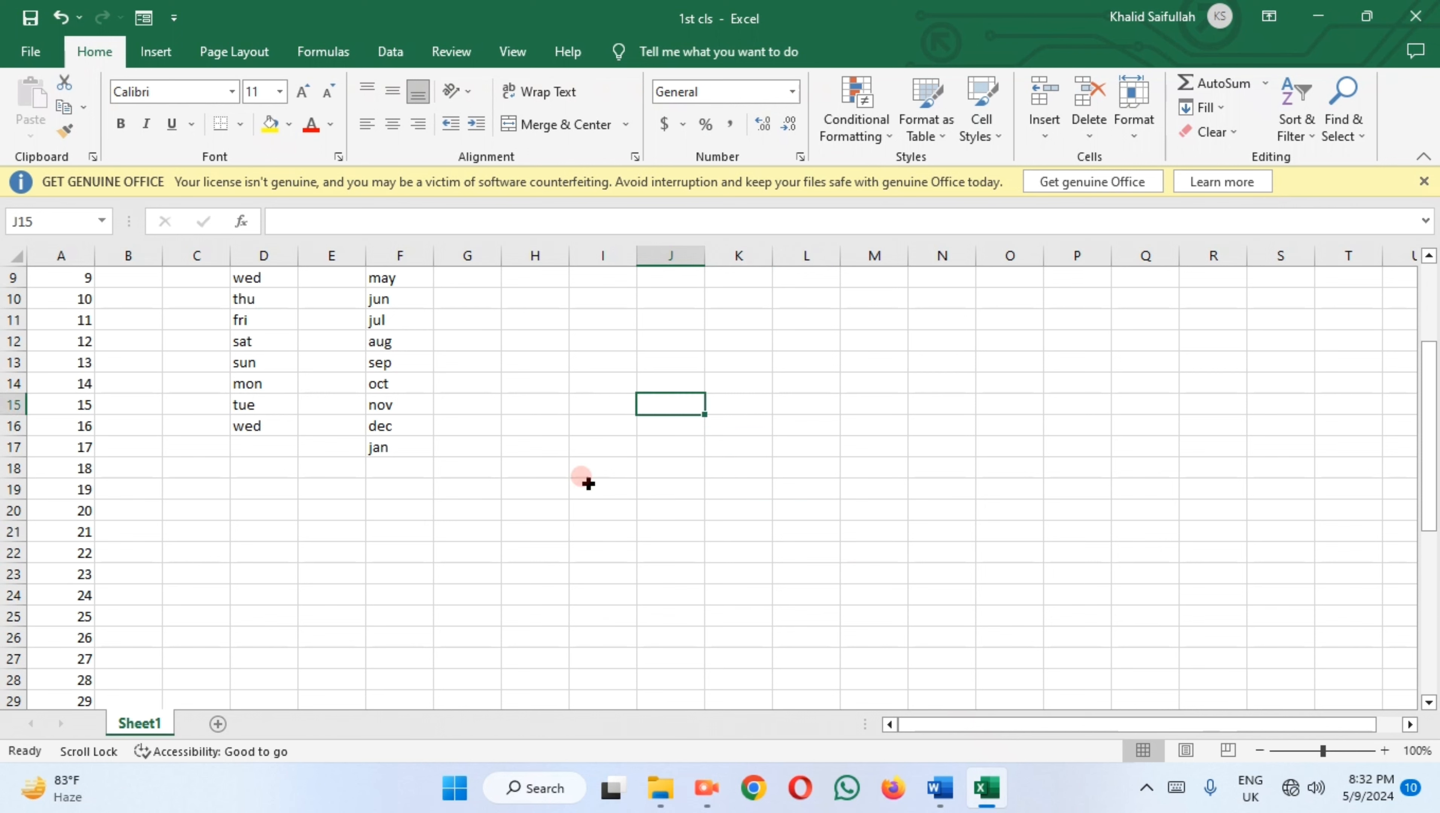
pyautogui.click(588, 482)
pyautogui.click(704, 472)
pyautogui.scroll(2, 529, 497)
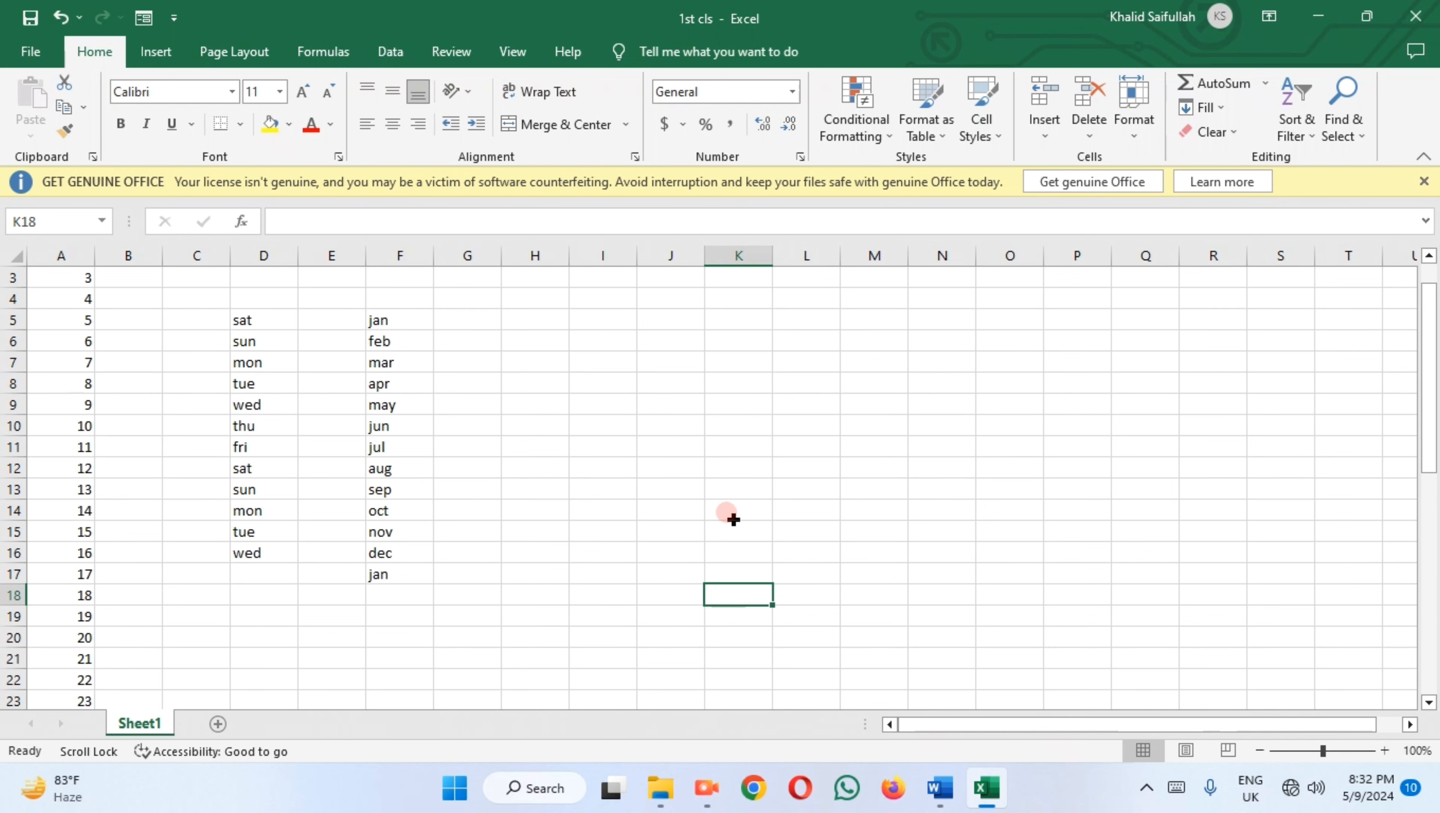
pyautogui.click(648, 503)
pyautogui.click(668, 339)
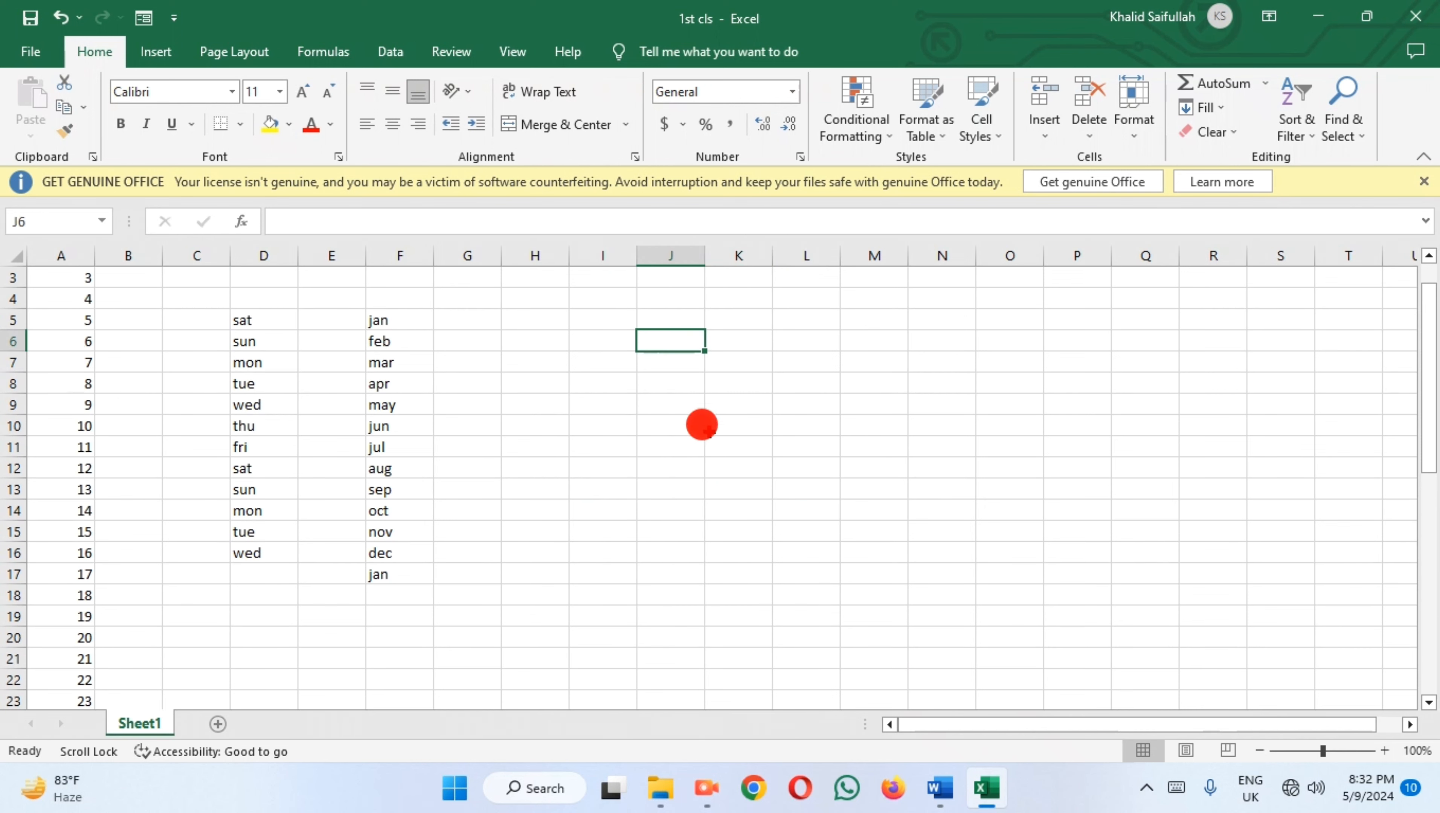
# - Enter the formula =4+4 in cell J8 through the formula bar and reselect the cell to show its formula
pyautogui.click(656, 384)
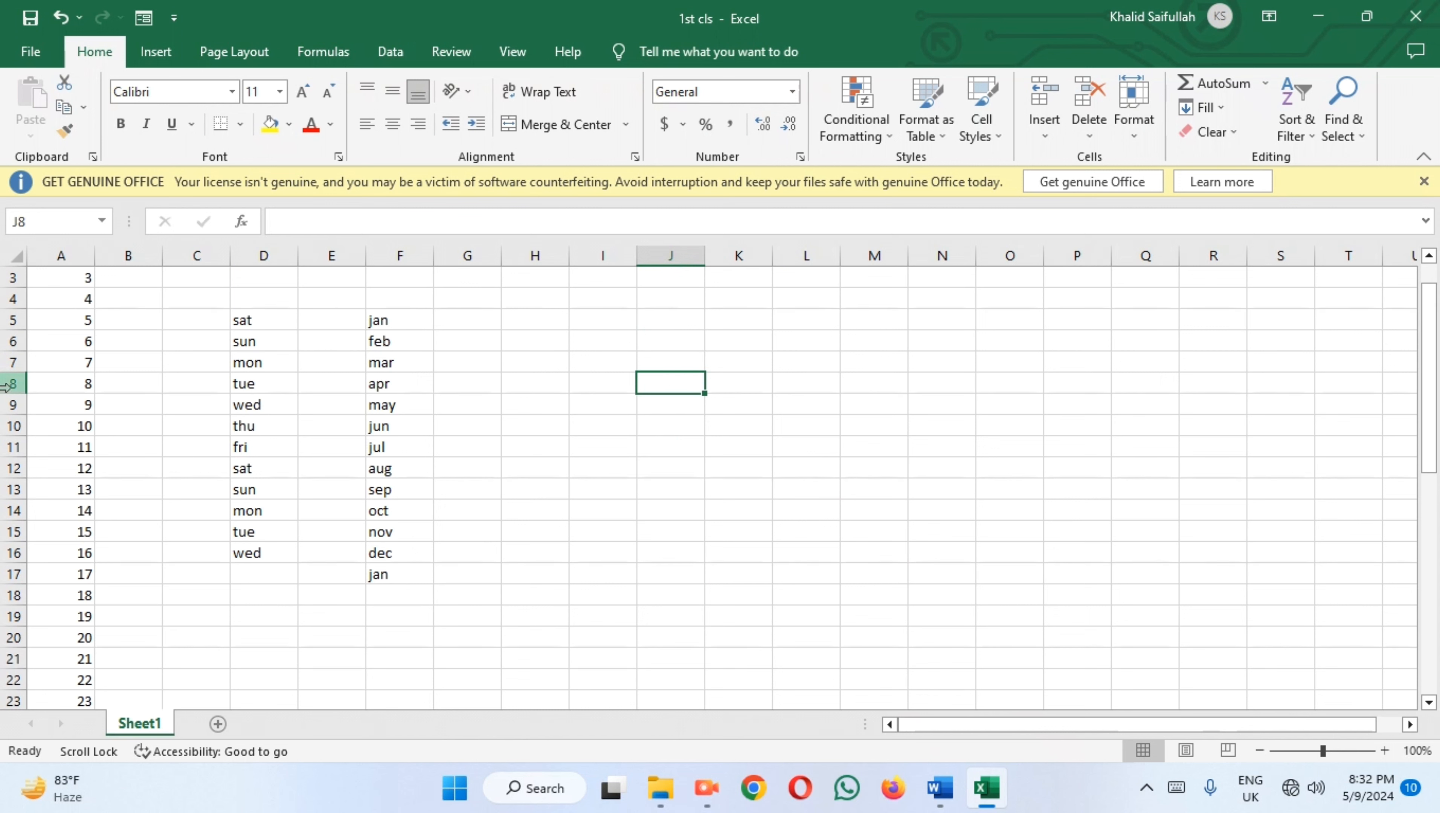
pyautogui.click(36, 221)
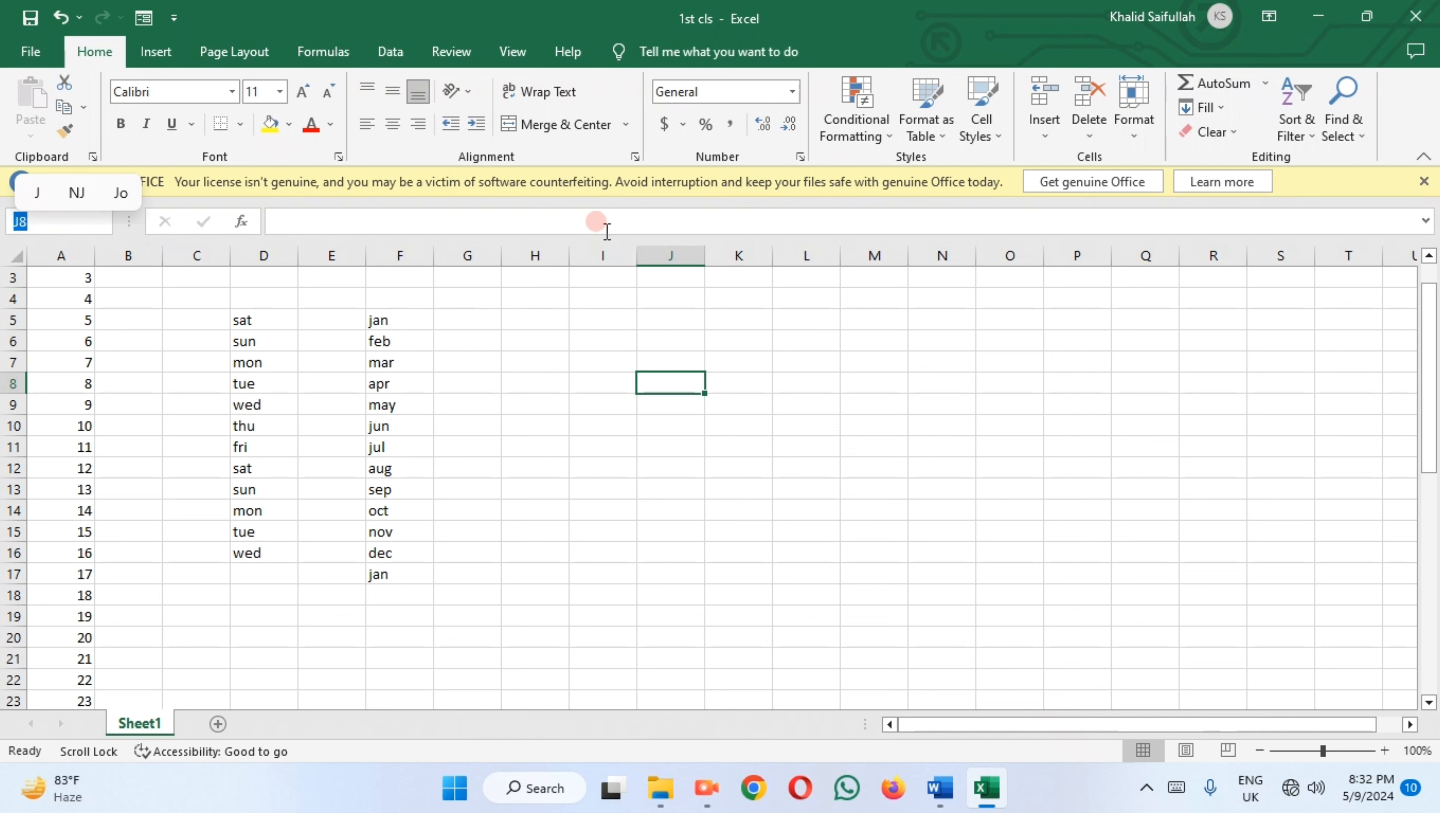
pyautogui.click(567, 222)
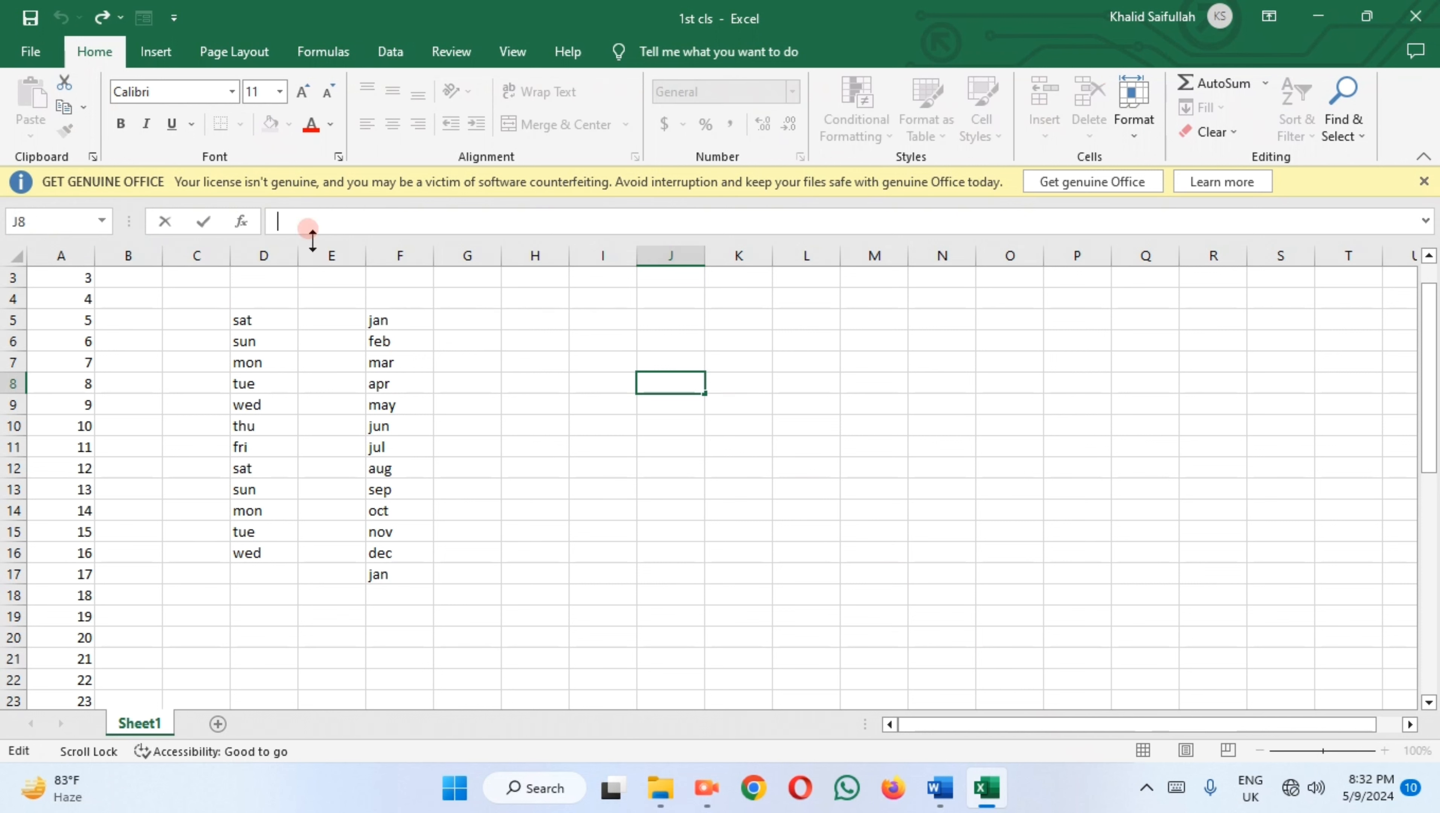
pyautogui.write('=4+4')
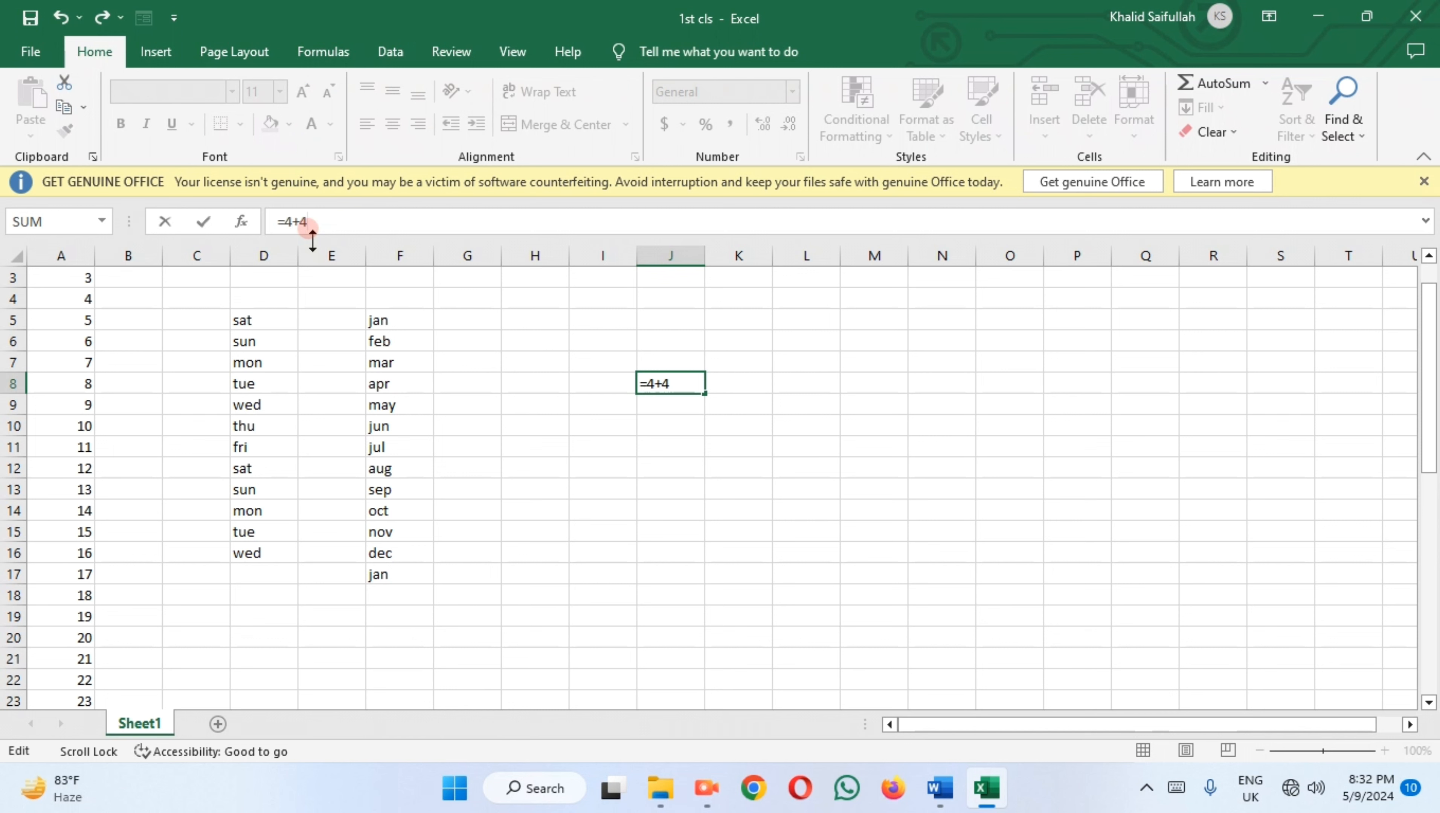
pyautogui.press('Return')
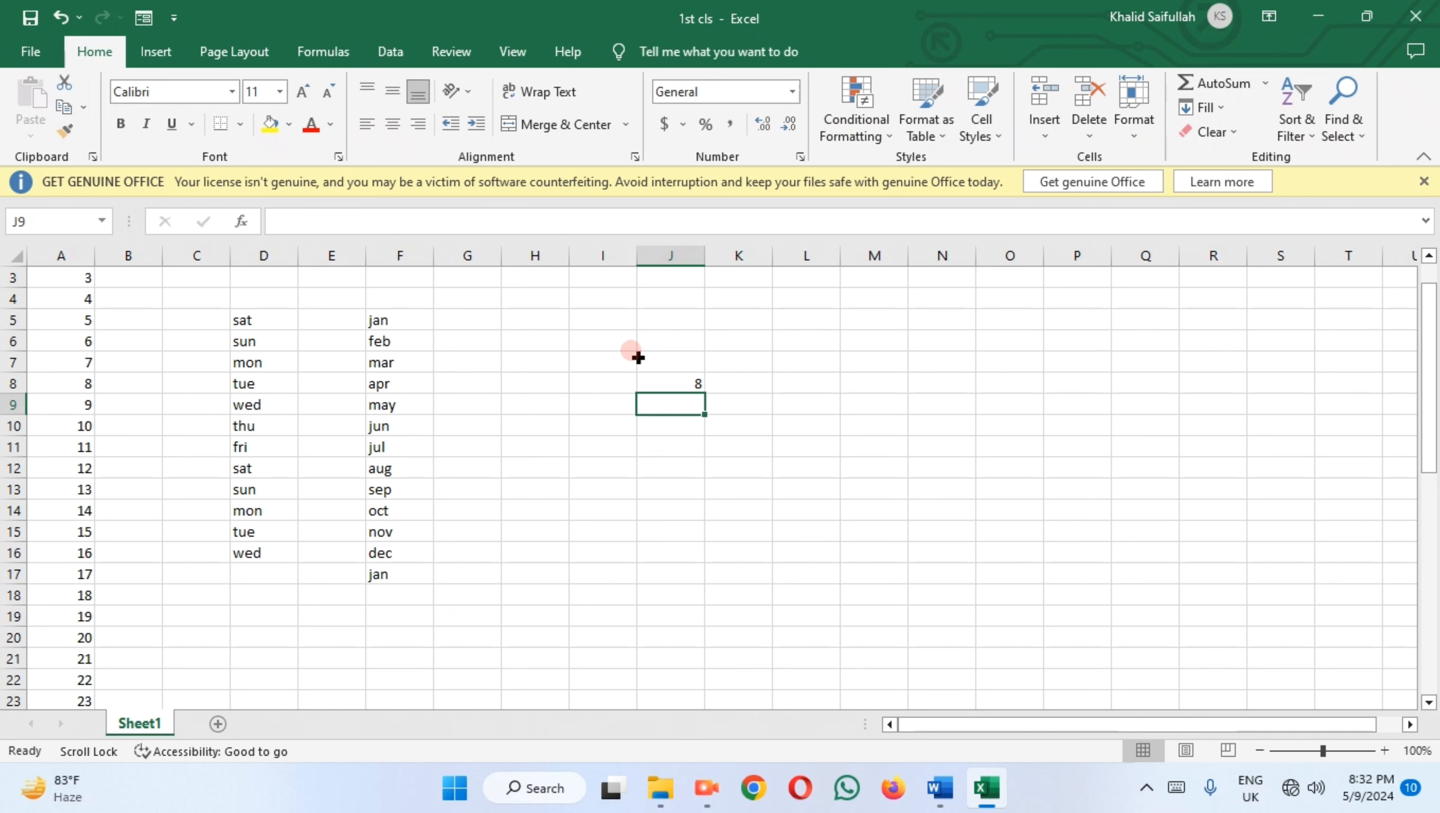
pyautogui.click(678, 378)
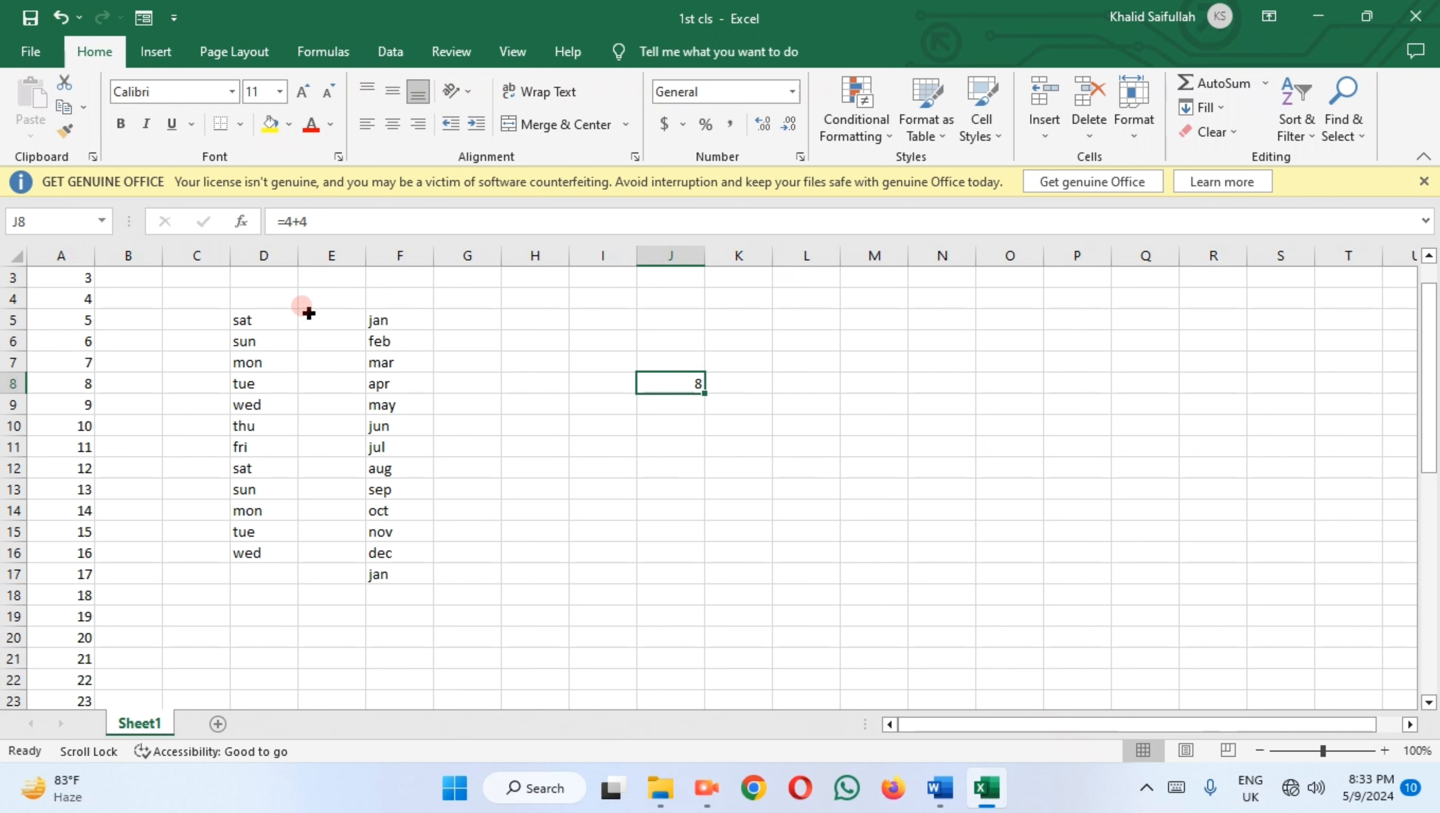
# - Select large blocks of cells such as B4:Q24 to show the worksheet area, and demonstrate horizontal and vertical scrolling
pyautogui.moveTo(158, 305); pyautogui.dragTo(1163, 638)
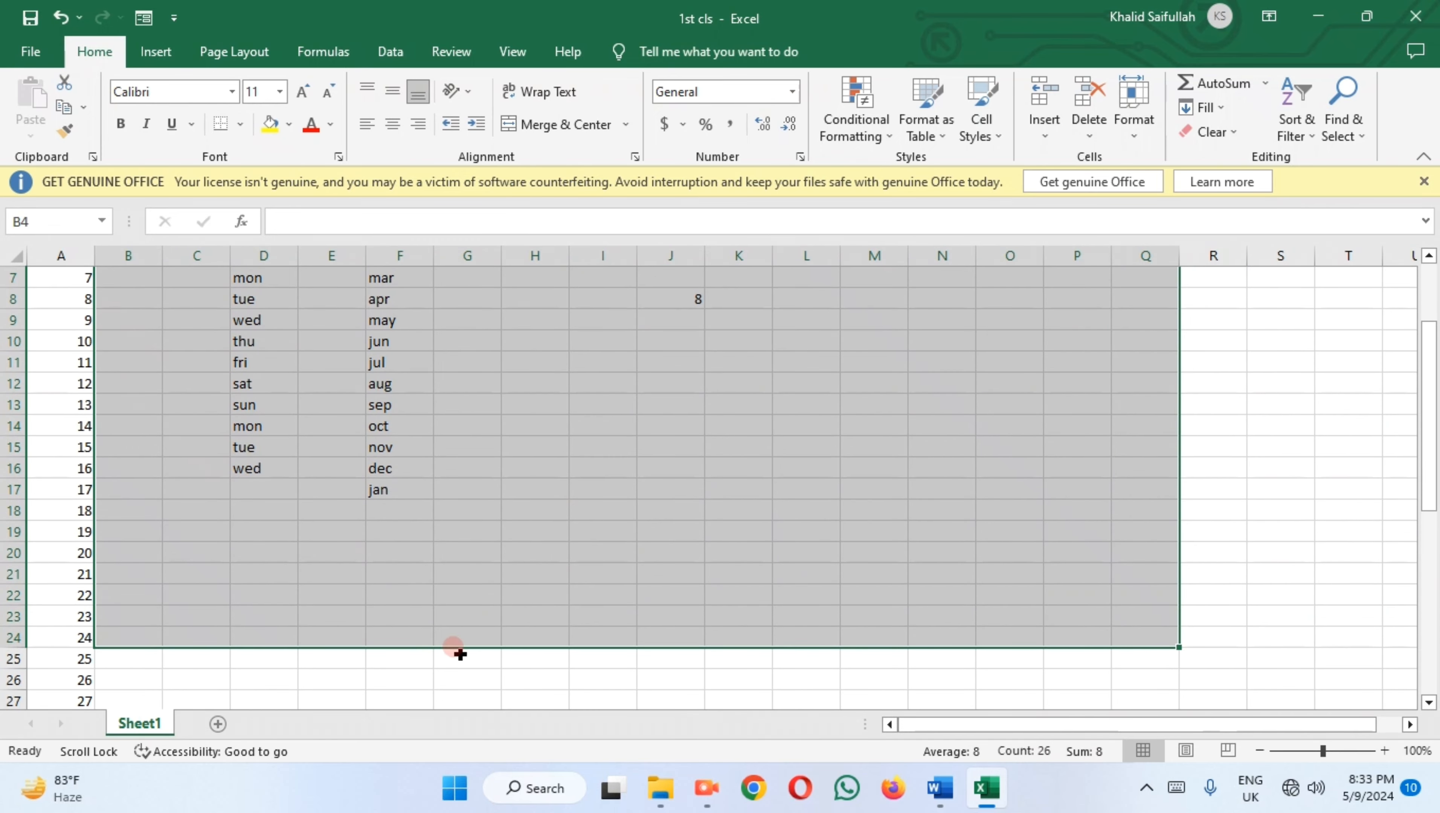
pyautogui.click(466, 678)
pyautogui.moveTo(129, 297); pyautogui.dragTo(1323, 595)
pyautogui.click(1321, 578)
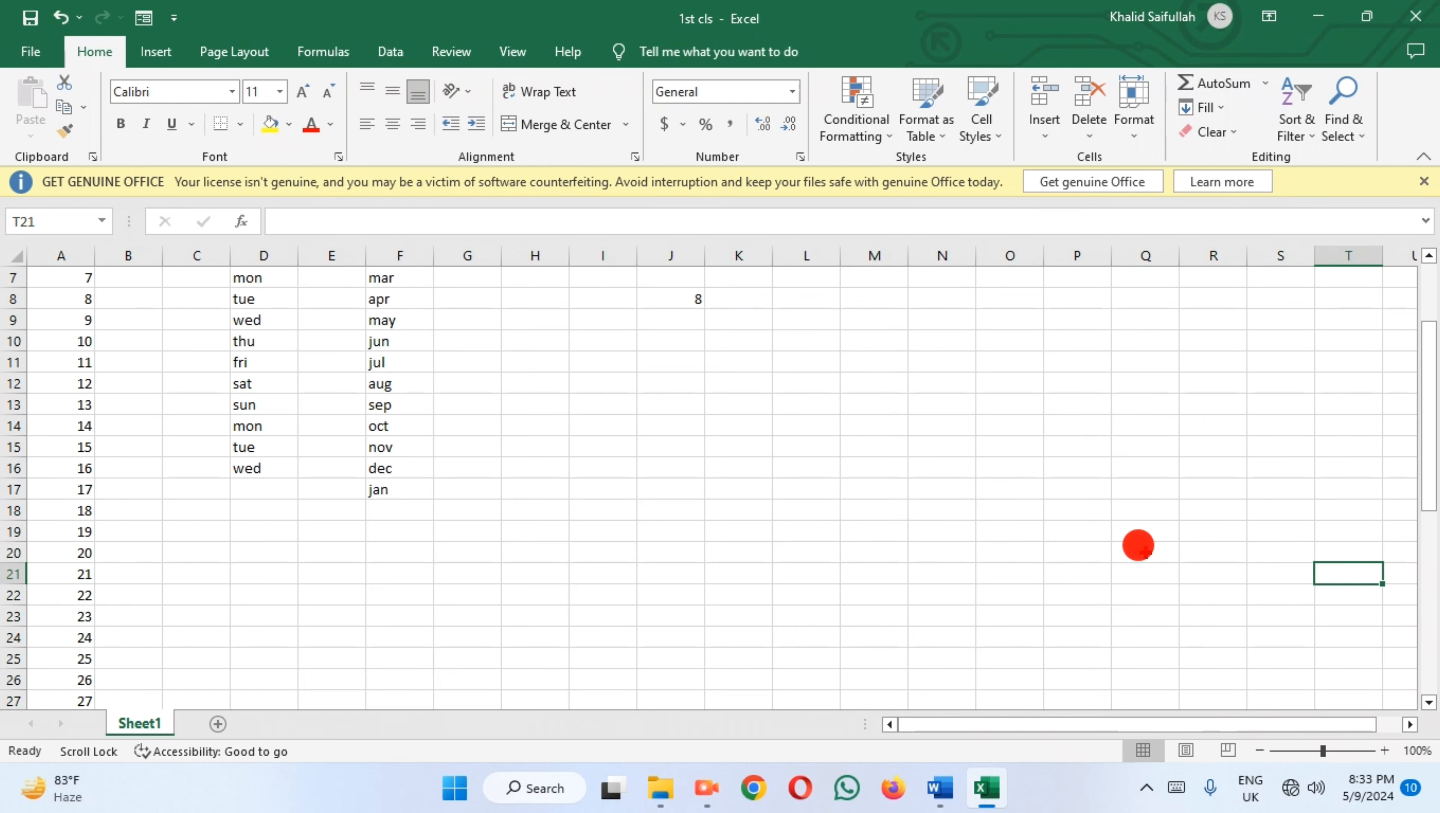
pyautogui.scroll(2, 1138, 547)
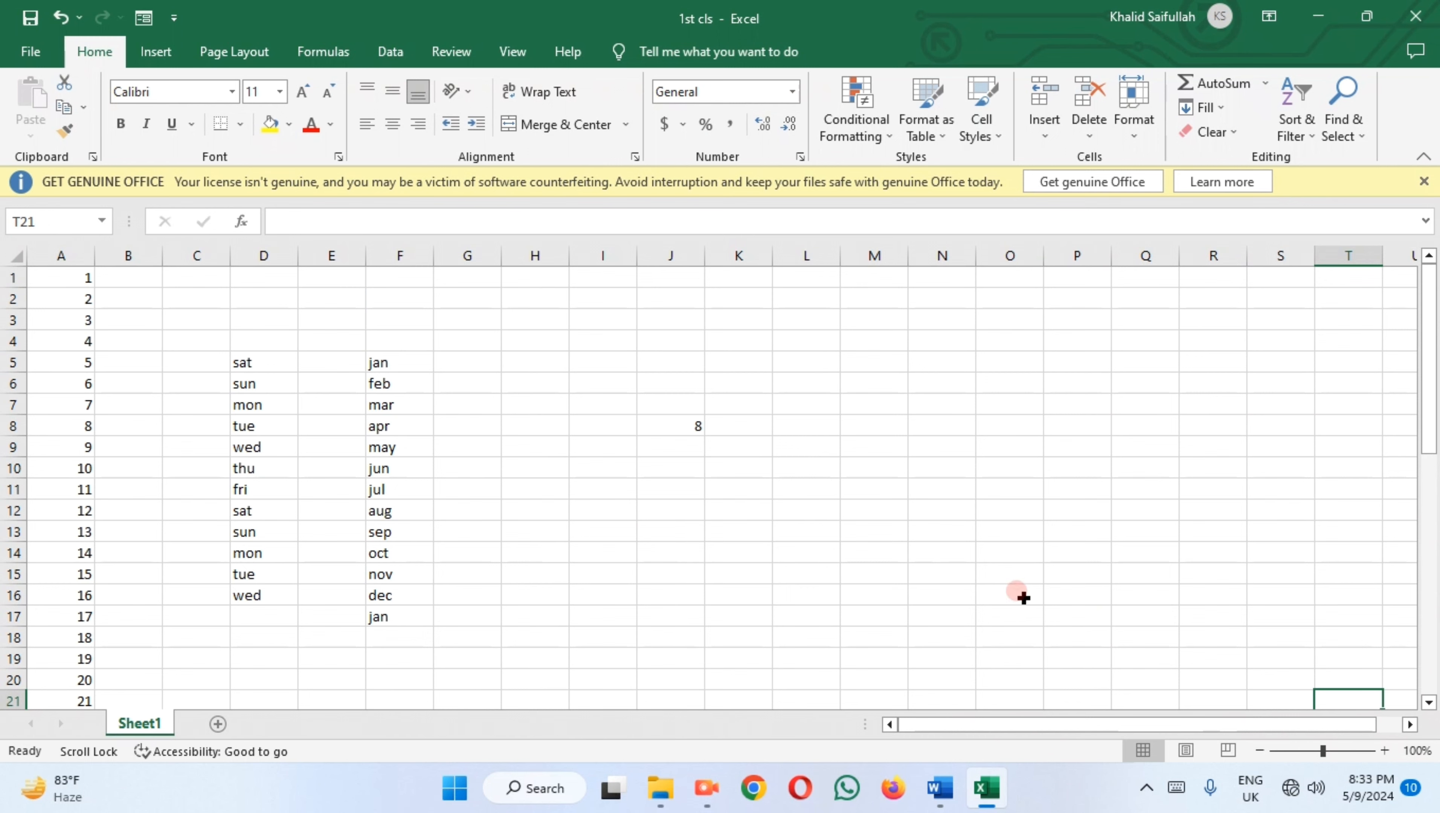
pyautogui.moveTo(1077, 728); pyautogui.dragTo(1230, 730)
pyautogui.moveTo(1433, 342); pyautogui.dragTo(1418, 299)
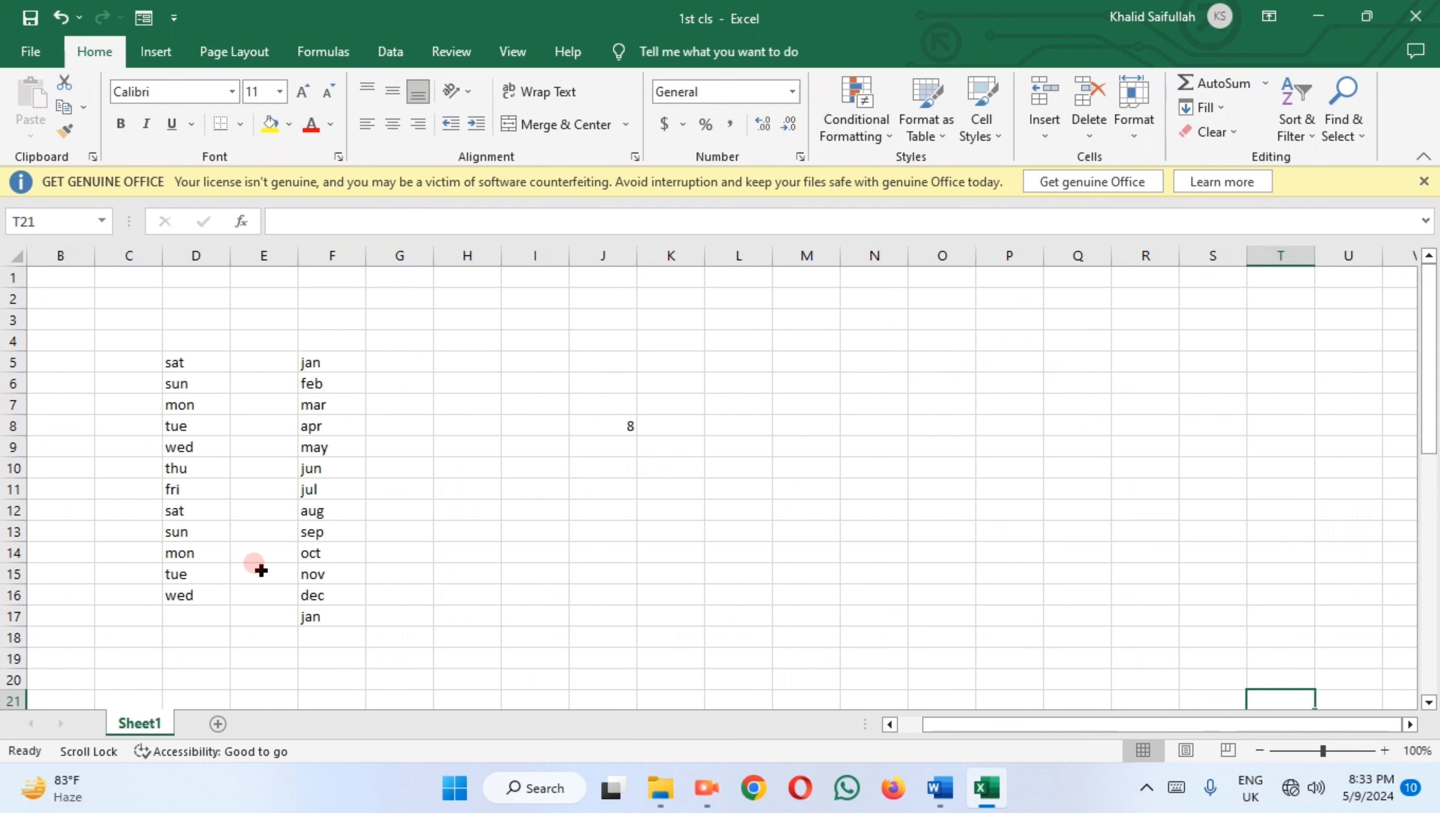
# - Add two new worksheets after Sheet1 and delete Sheet2
pyautogui.click(217, 728)
pyautogui.click(283, 725)
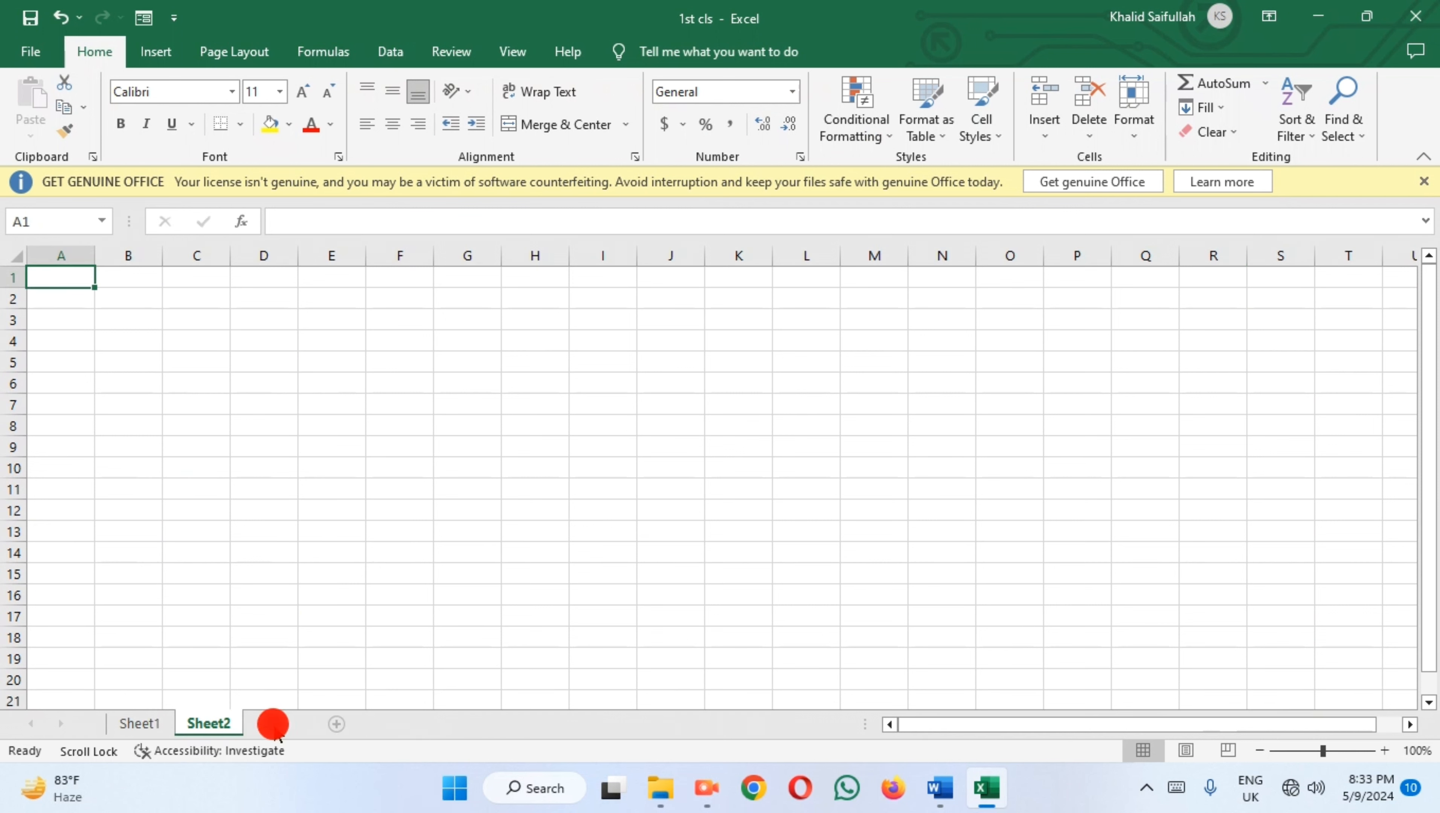
pyautogui.rightClick(233, 721)
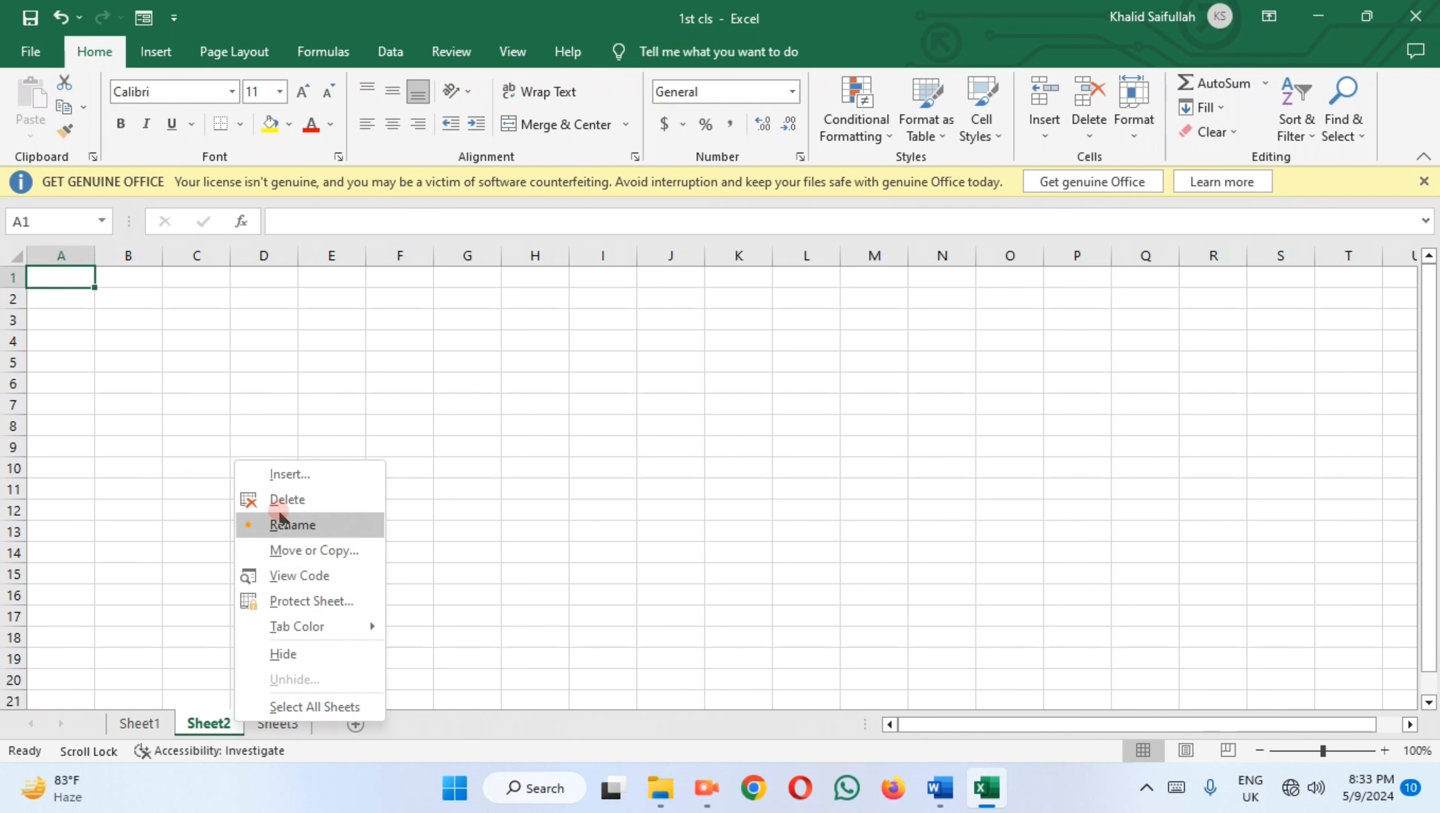
pyautogui.click(280, 500)
pyautogui.rightClick(198, 728)
pyautogui.click(218, 622)
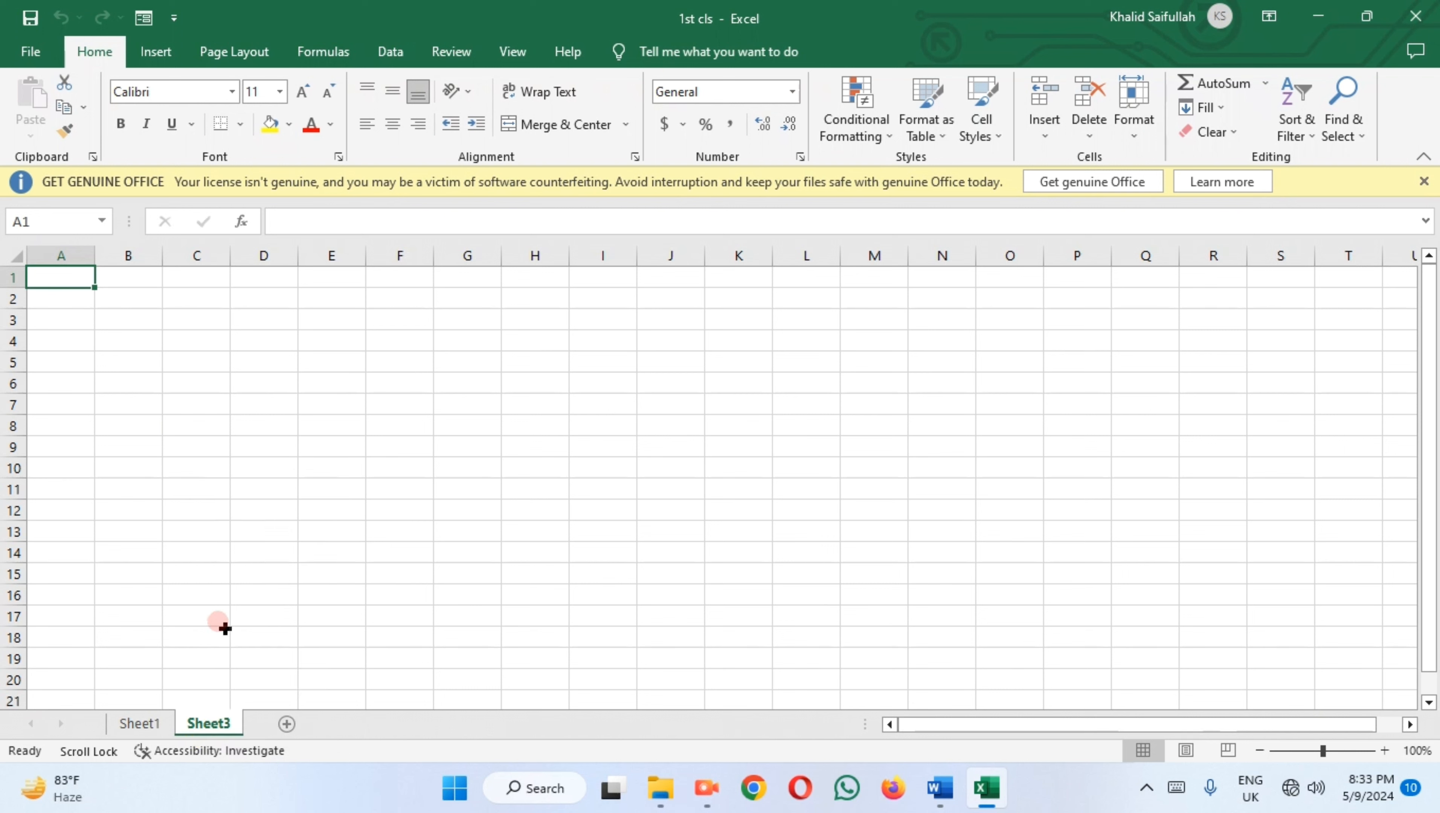
# - Rename the worksheet Sheet3 as y
pyautogui.rightClick(217, 731)
pyautogui.click(228, 536)
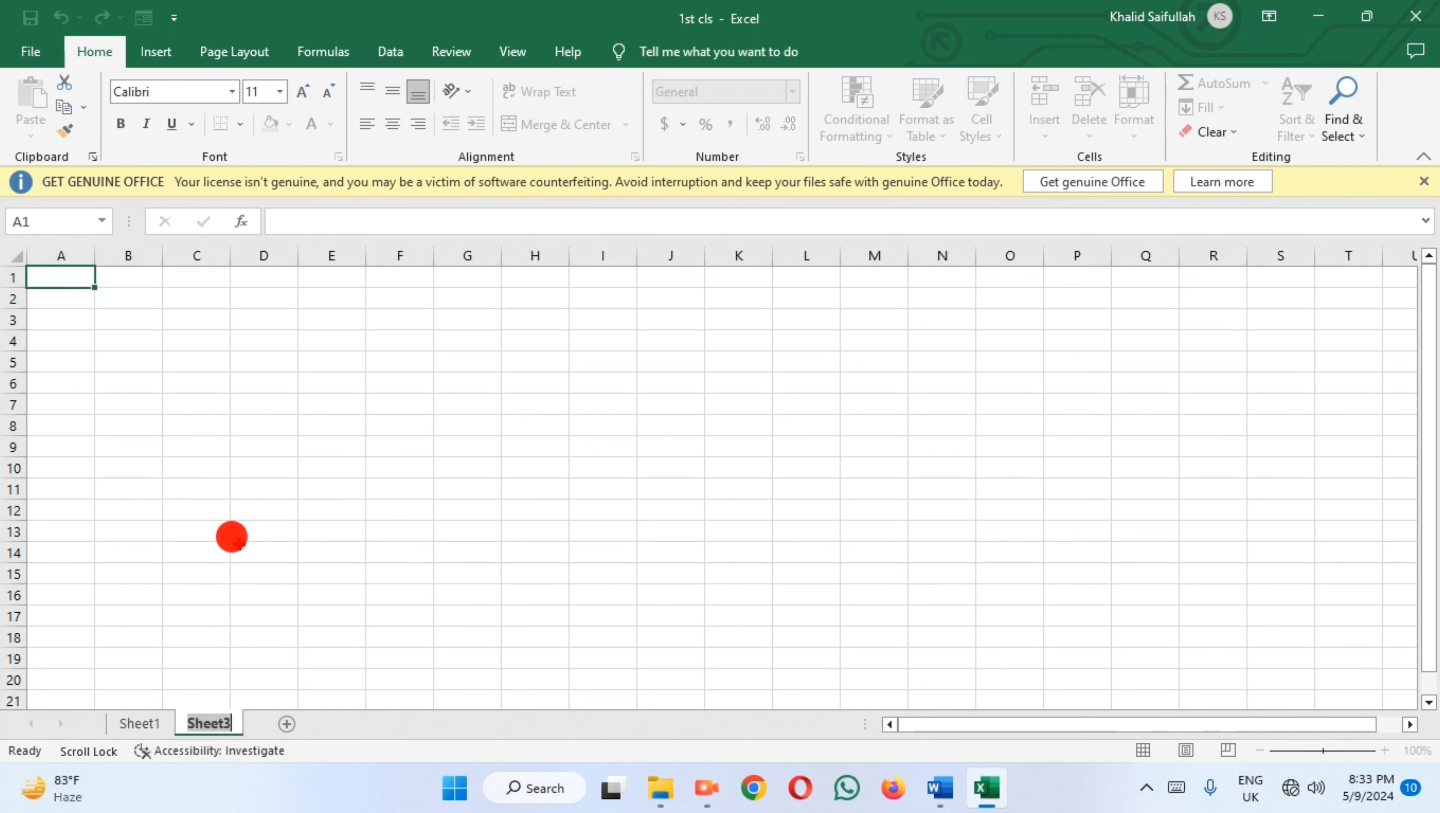
pyautogui.rightClick(234, 724)
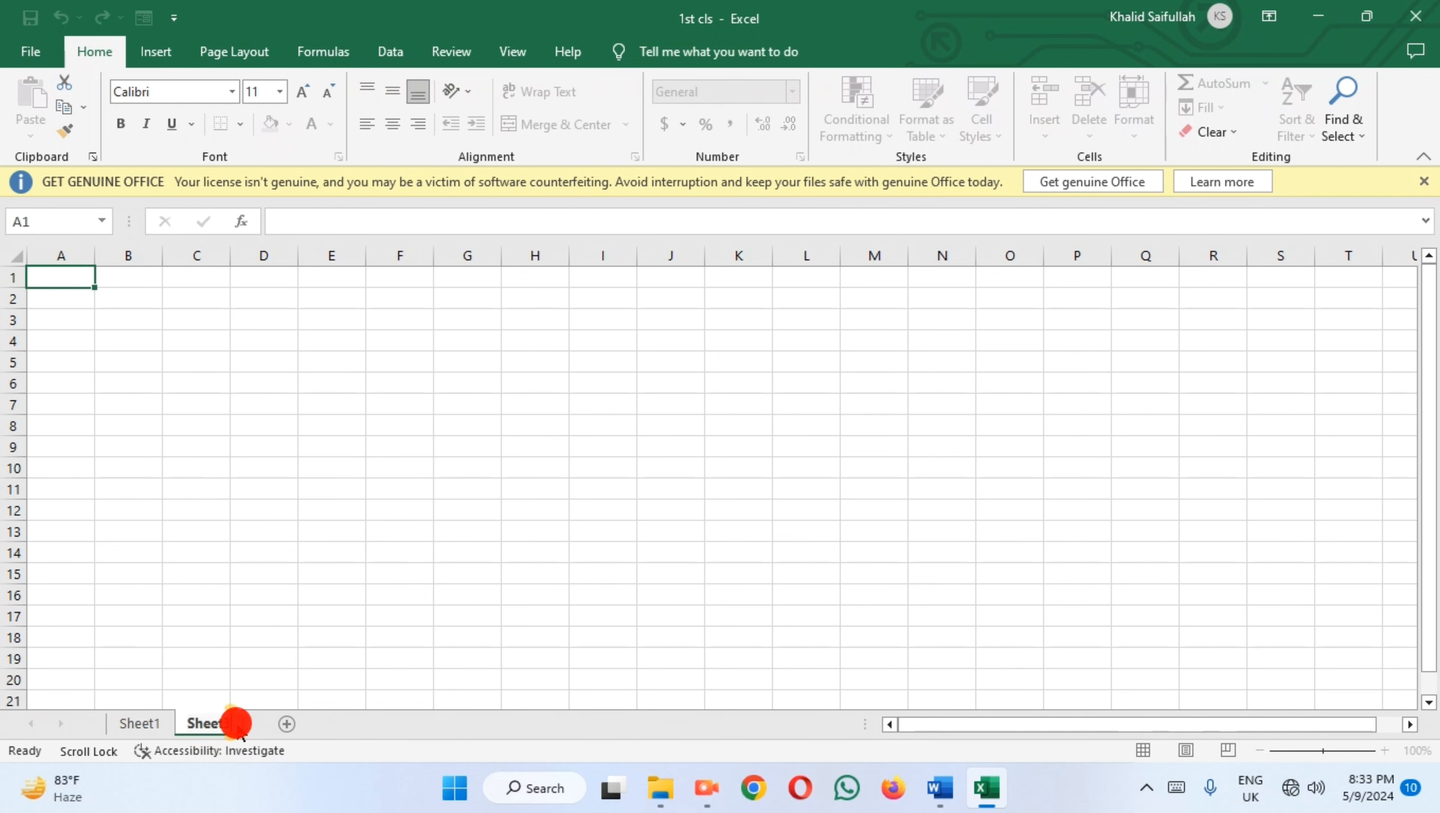
pyautogui.click(191, 725)
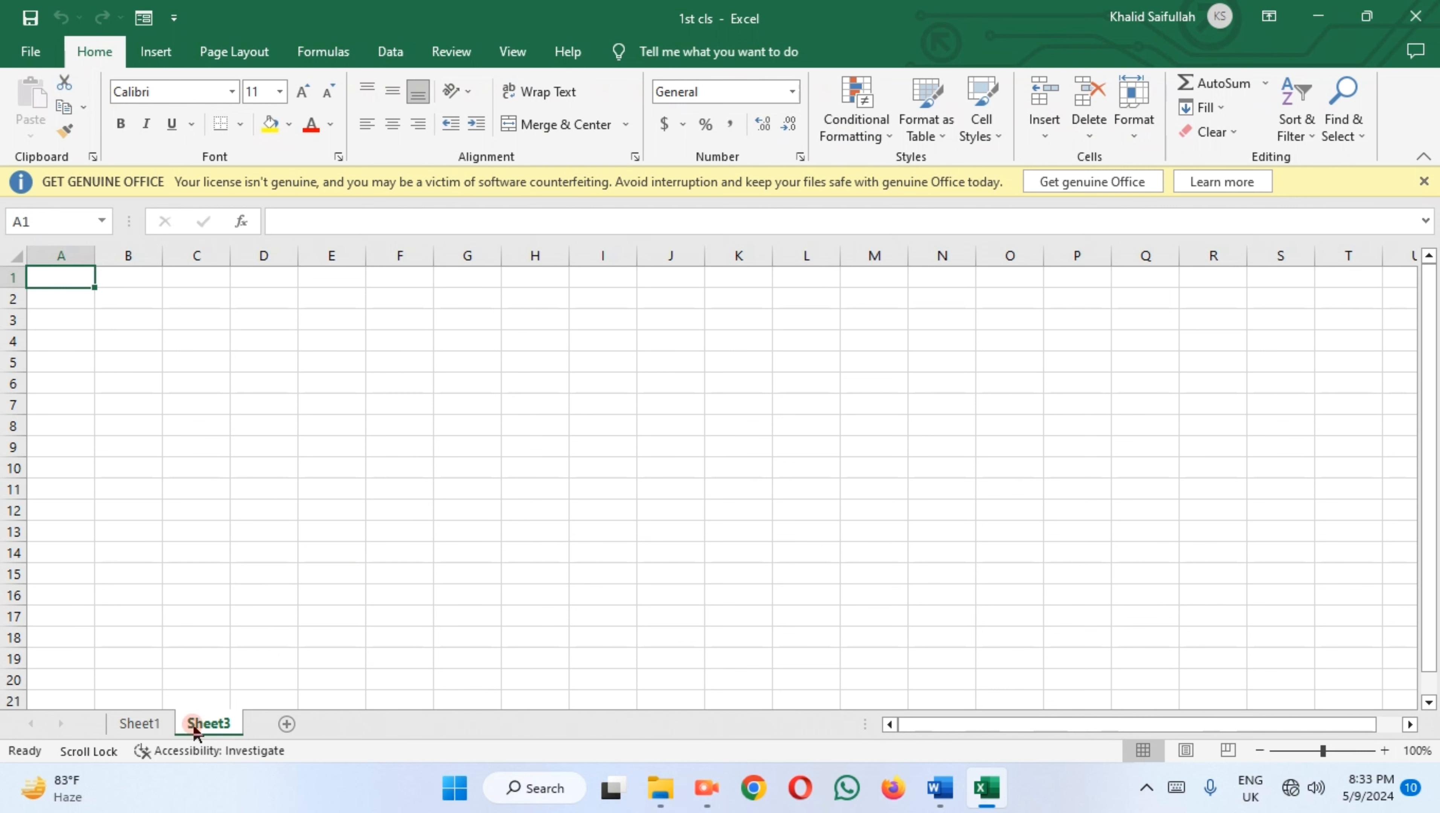
pyautogui.doubleClick(193, 724)
pyautogui.write('y')
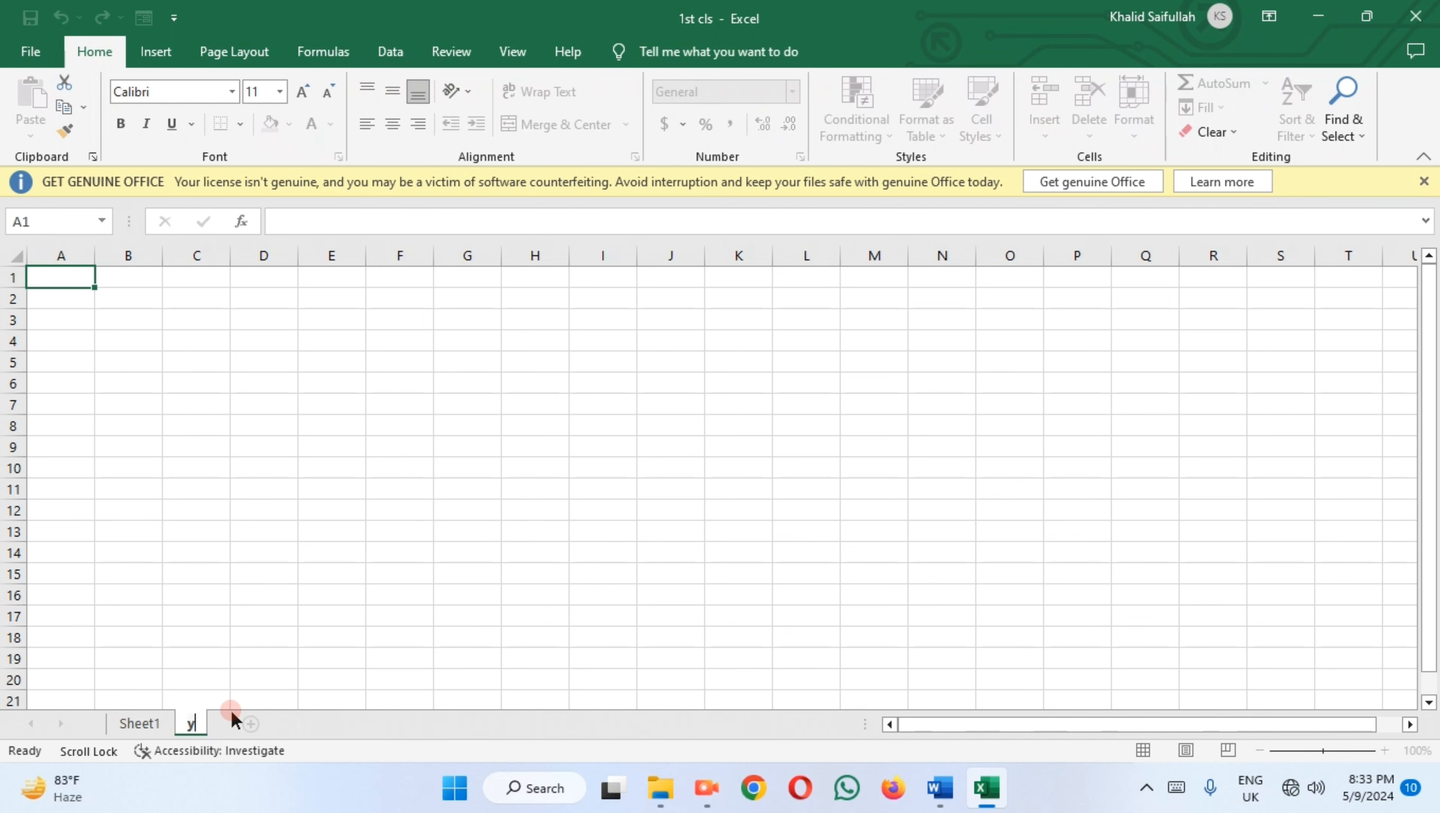
pyautogui.click(292, 735)
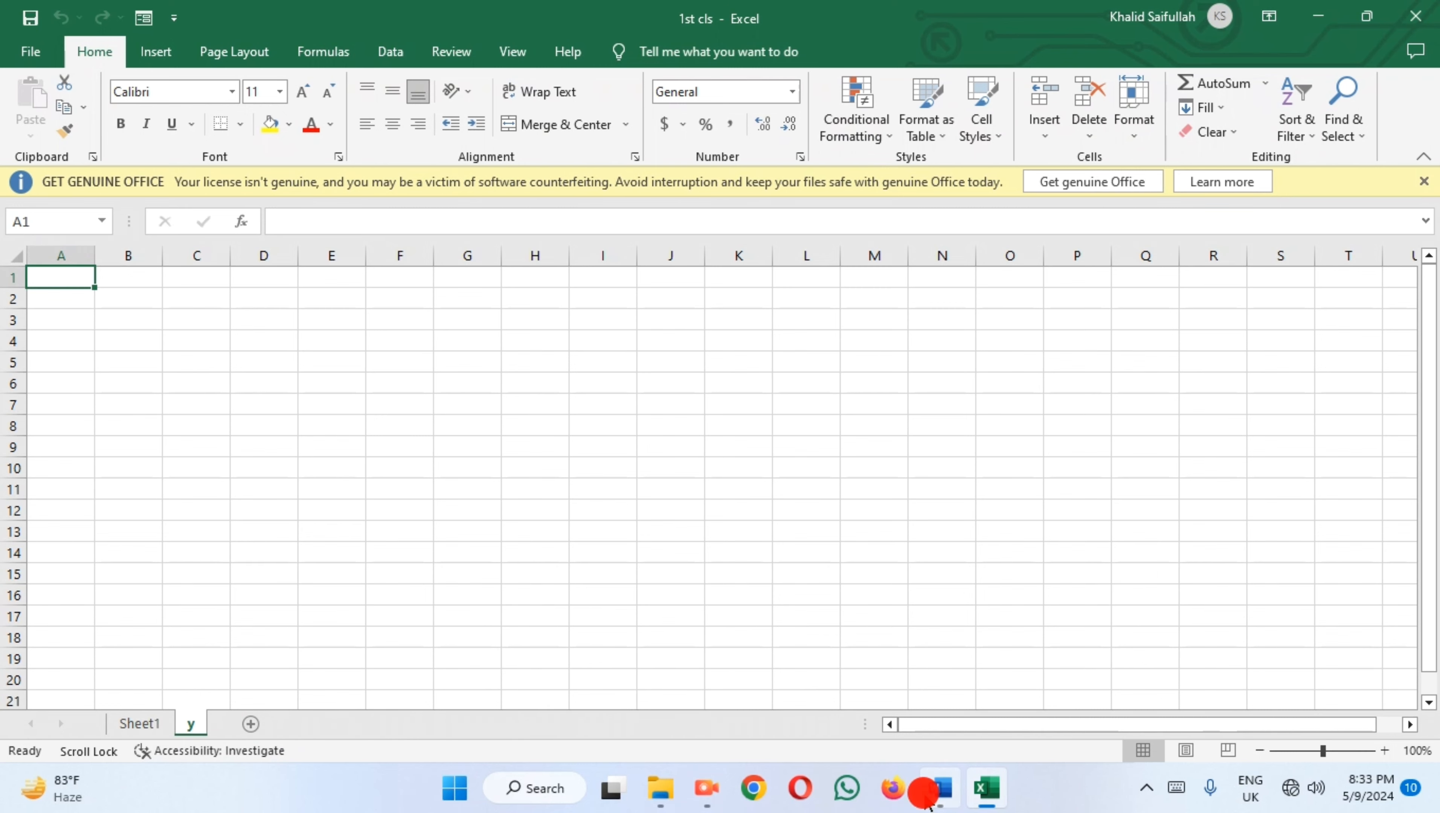
# - Switch to the Word document, highlight the "sheet info" and "border" parts of the first topic, and return to the Excel workbook
pyautogui.click(940, 788)
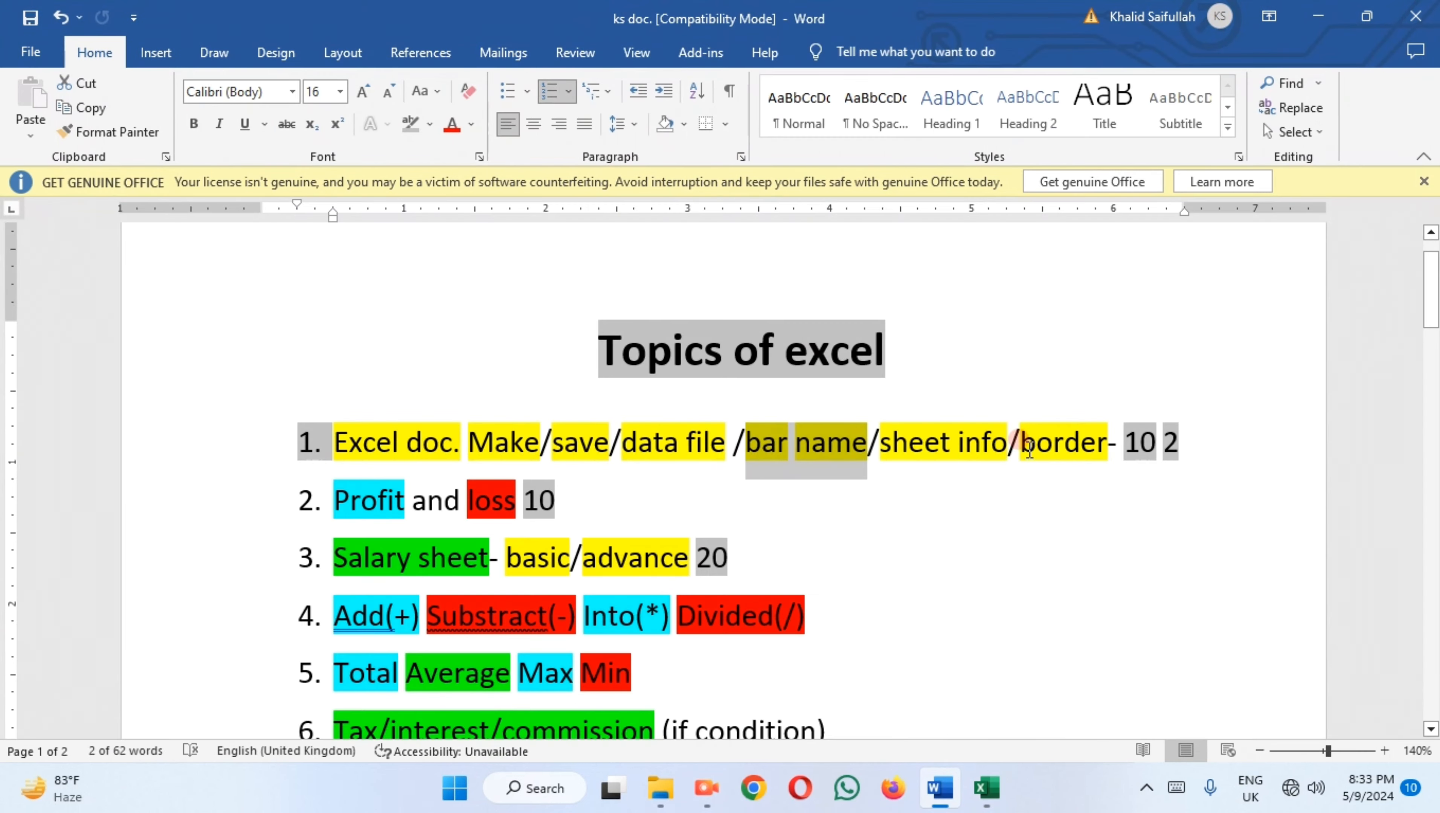
pyautogui.moveTo(911, 441); pyautogui.dragTo(1000, 443)
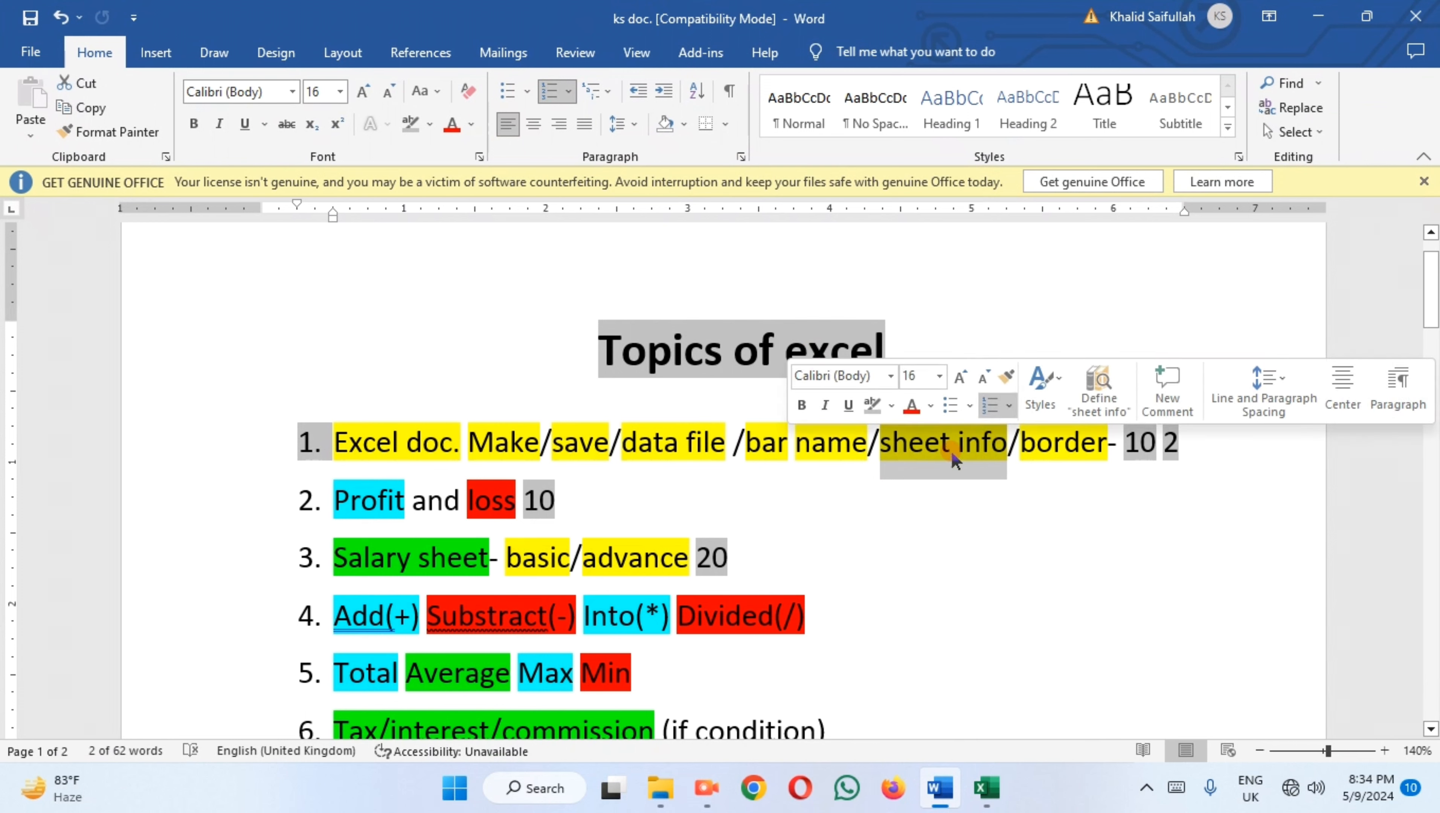
pyautogui.click(908, 443)
pyautogui.moveTo(771, 448); pyautogui.dragTo(1108, 442)
pyautogui.click(1016, 491)
pyautogui.click(987, 788)
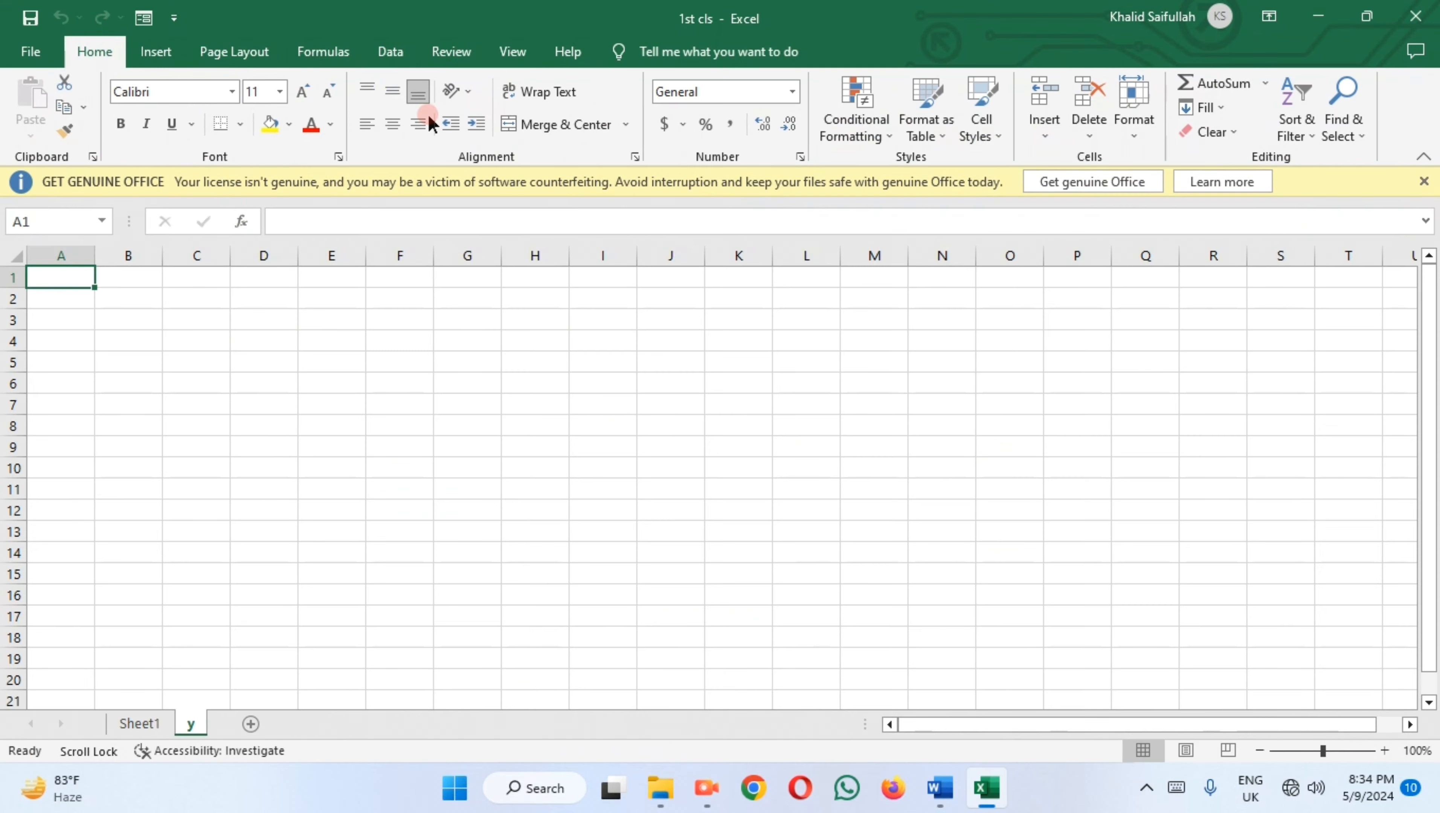
# - Look through the Insert, Page Layout, Formulas, Data, Review, View and Help command groups and return to the Home commands
pyautogui.click(156, 50)
pyautogui.click(212, 52)
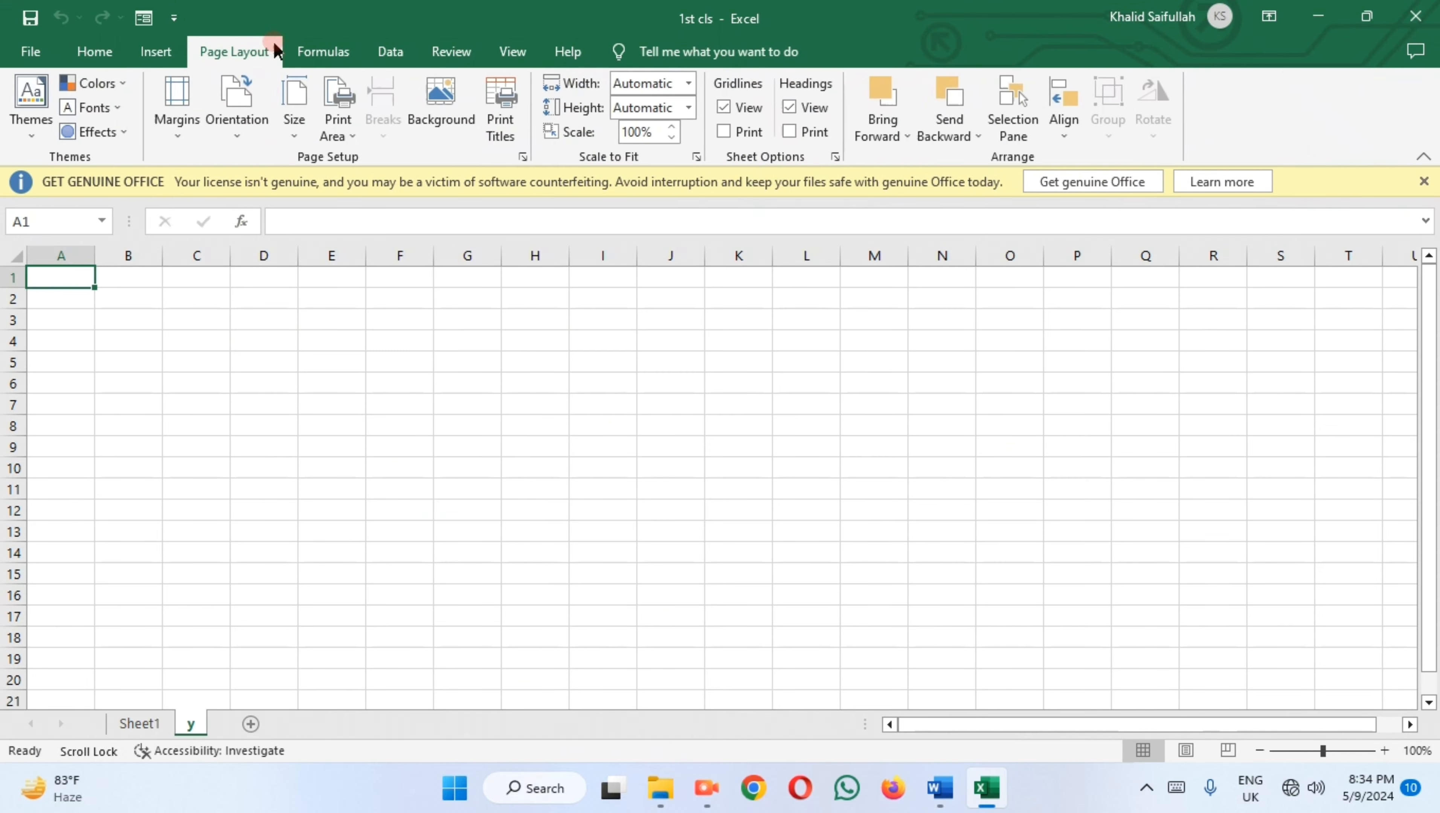
pyautogui.click(323, 52)
pyautogui.click(385, 58)
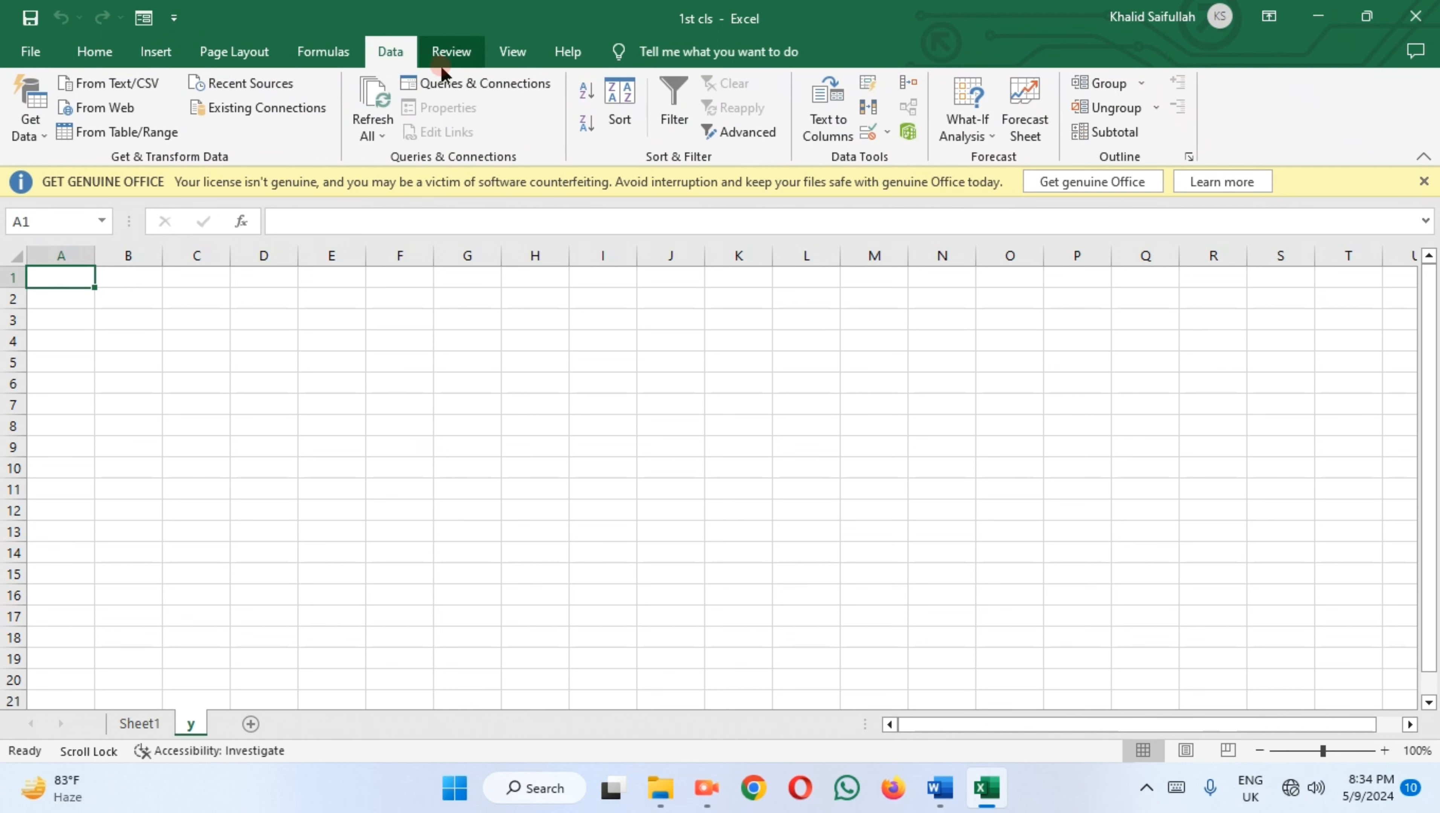
pyautogui.click(445, 57)
pyautogui.click(515, 52)
pyautogui.click(552, 56)
pyautogui.click(510, 53)
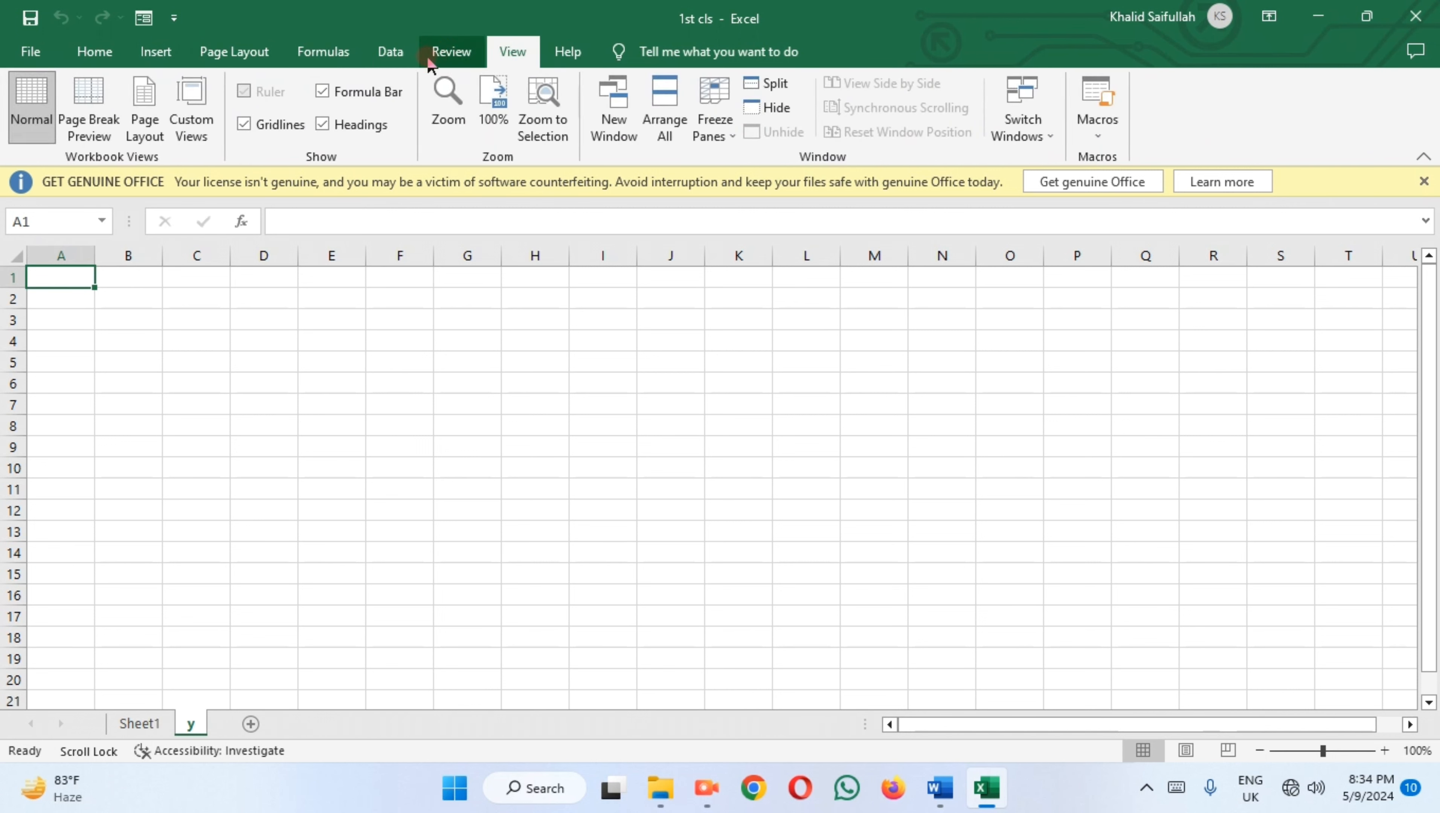
pyautogui.click(447, 53)
pyautogui.click(330, 52)
pyautogui.click(245, 54)
pyautogui.click(157, 52)
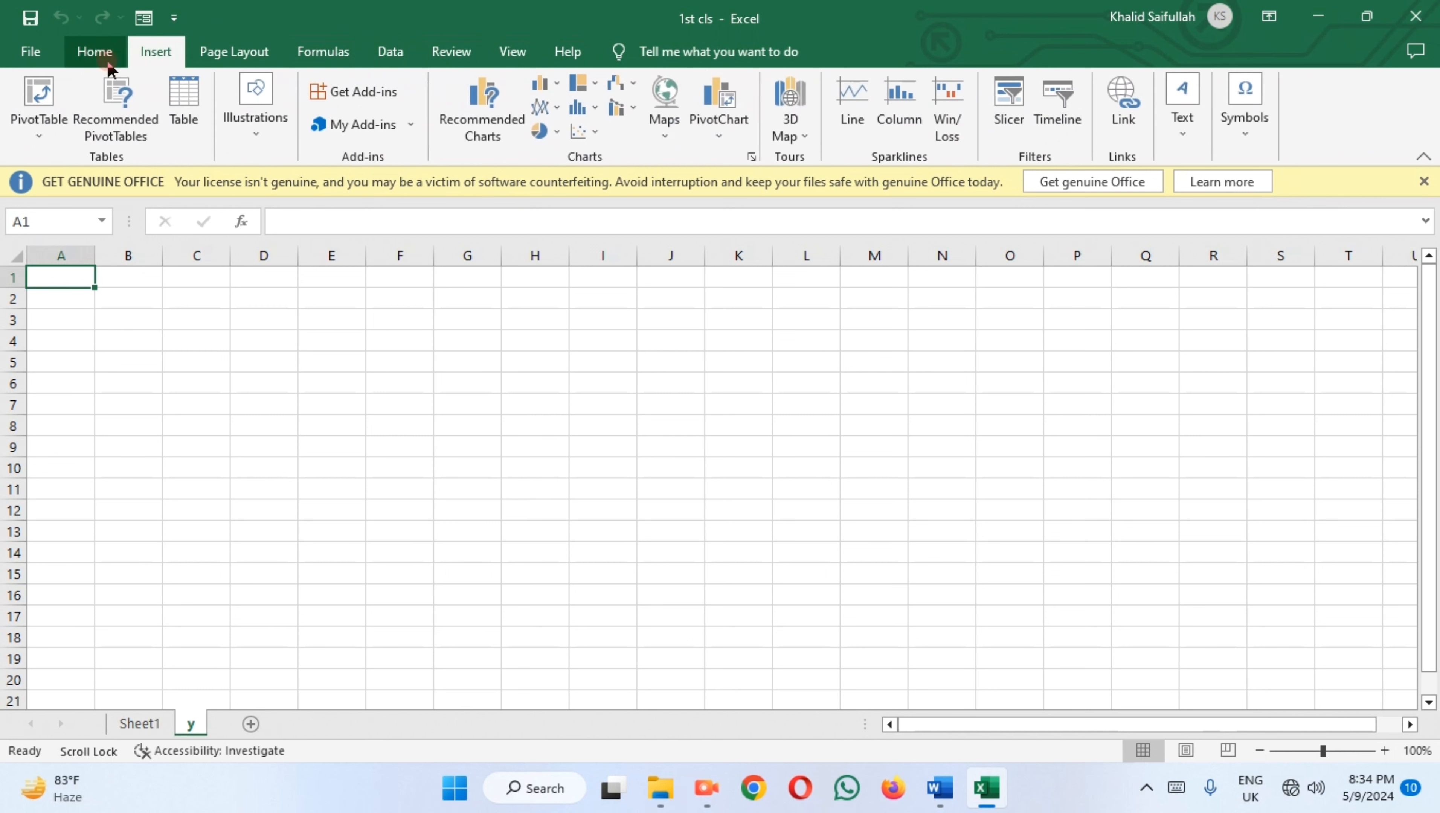
pyautogui.click(99, 53)
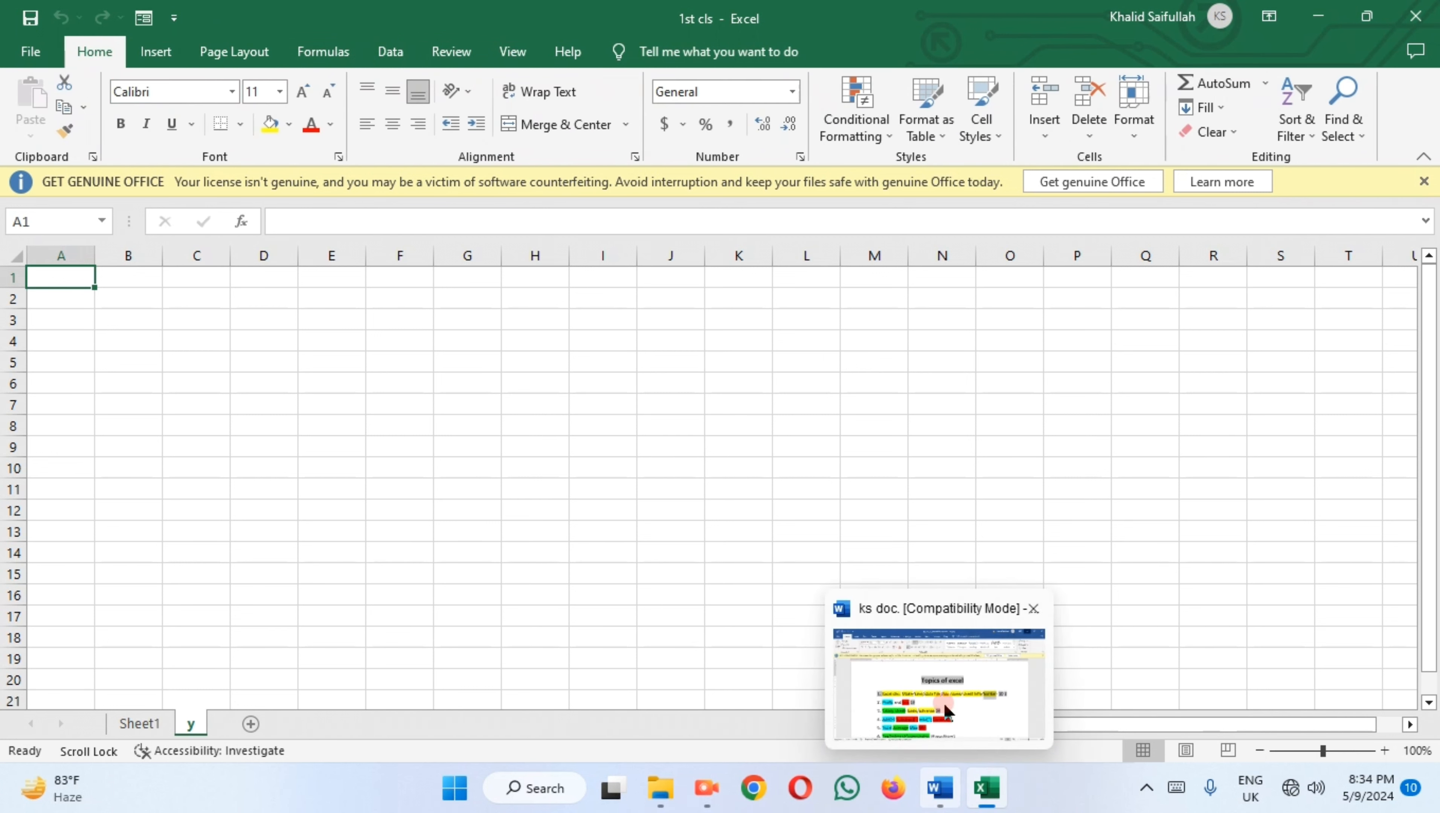
# - Switch to the Word document to check the topic list, and return to the Excel workbook
pyautogui.click(940, 789)
pyautogui.click(1090, 352)
pyautogui.click(1318, 16)
pyautogui.scroll(-1, 153, 532)
pyautogui.scroll(1, 183, 331)
# - Apply All Borders to a large block of cells starting at B3 and spanning columns B to P
pyautogui.moveTo(115, 320); pyautogui.dragTo(807, 670)
pyautogui.moveTo(1105, 770); pyautogui.dragTo(1002, 569)
pyautogui.scroll(5, 868, 500)
pyautogui.scroll(8, 217, 393)
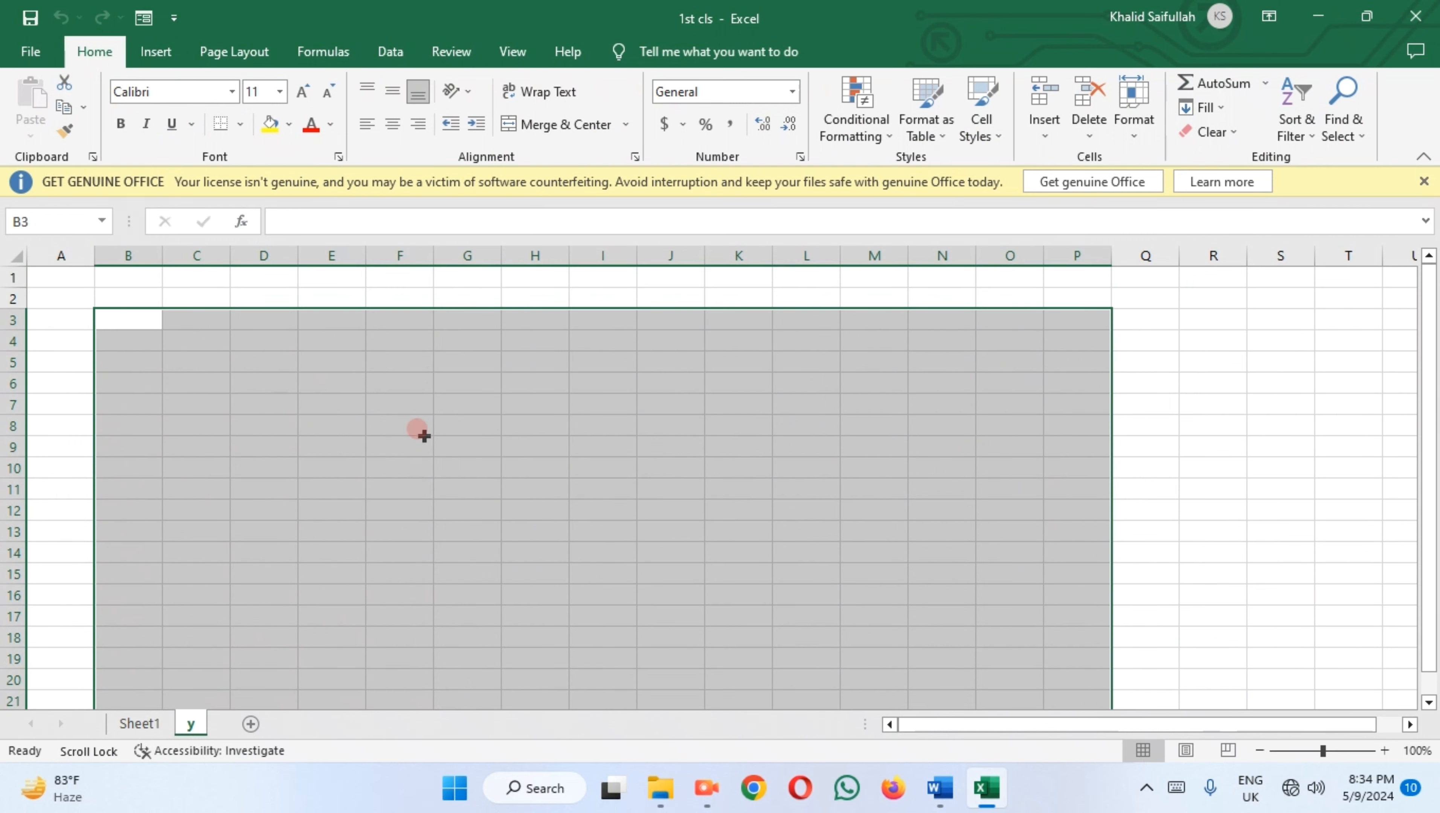
pyautogui.click(245, 133)
pyautogui.click(242, 125)
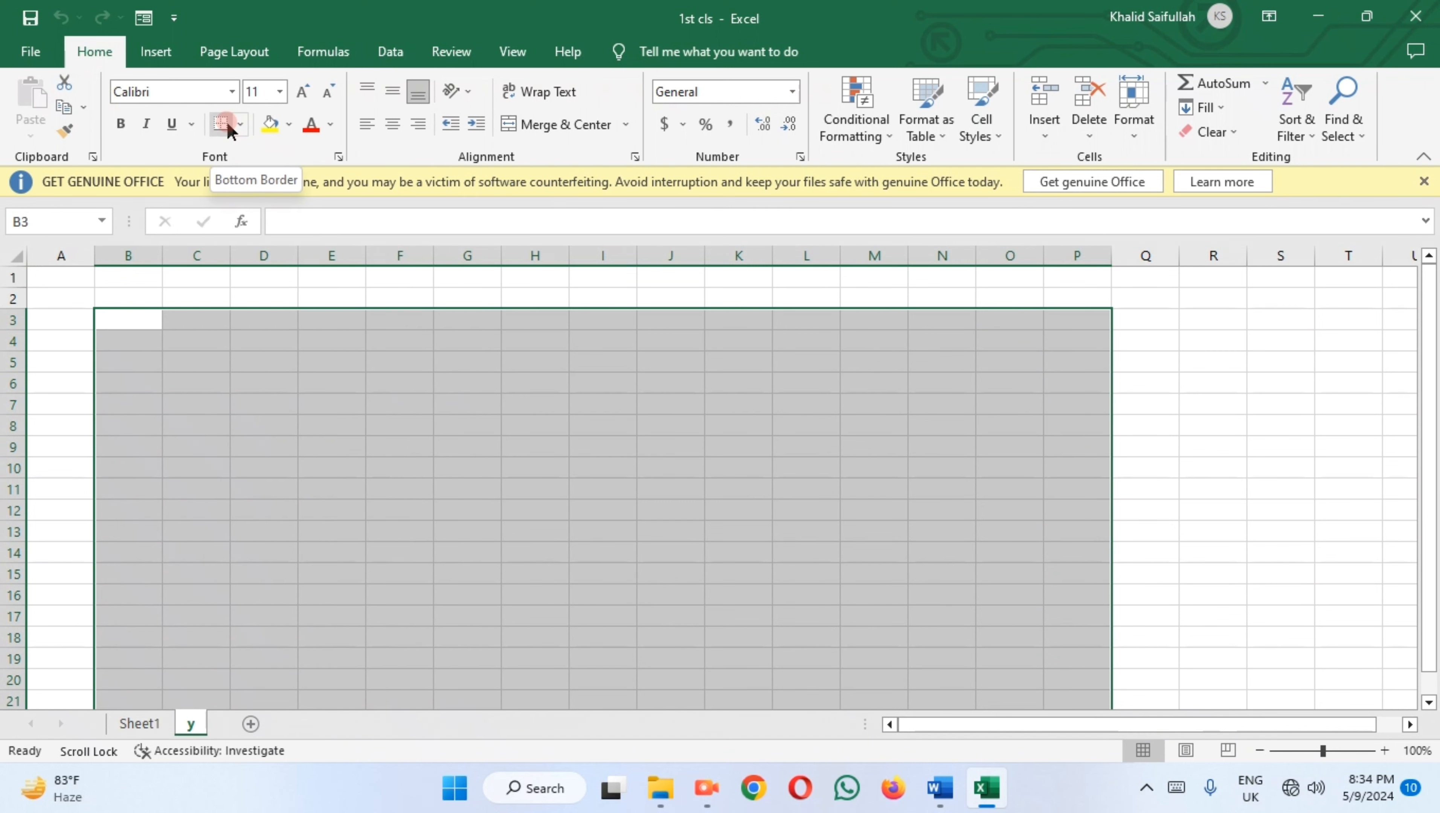
pyautogui.click(235, 125)
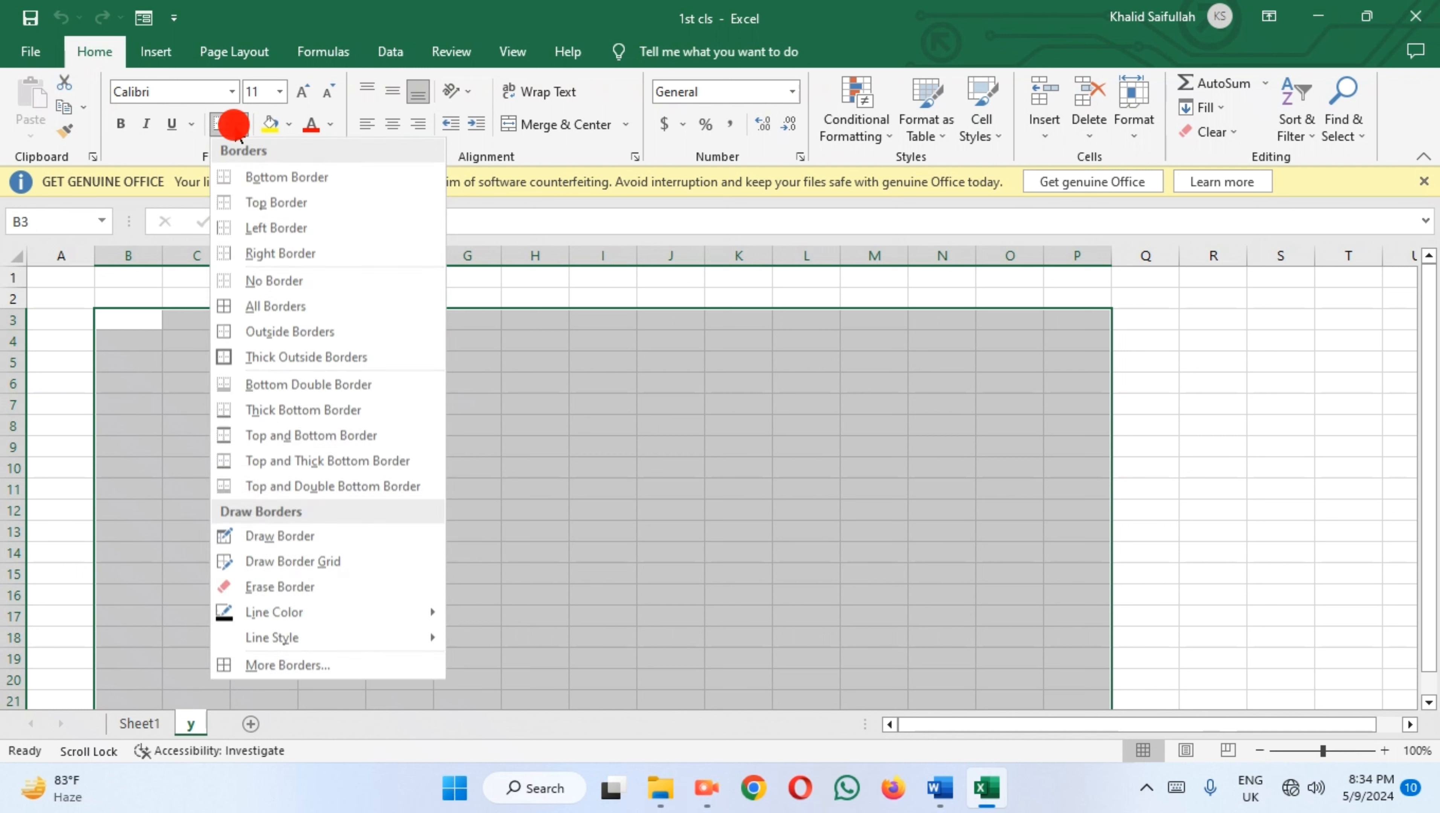
pyautogui.click(249, 304)
pyautogui.click(585, 492)
pyautogui.moveTo(137, 361); pyautogui.dragTo(1020, 513)
pyautogui.moveTo(106, 321); pyautogui.dragTo(1060, 320)
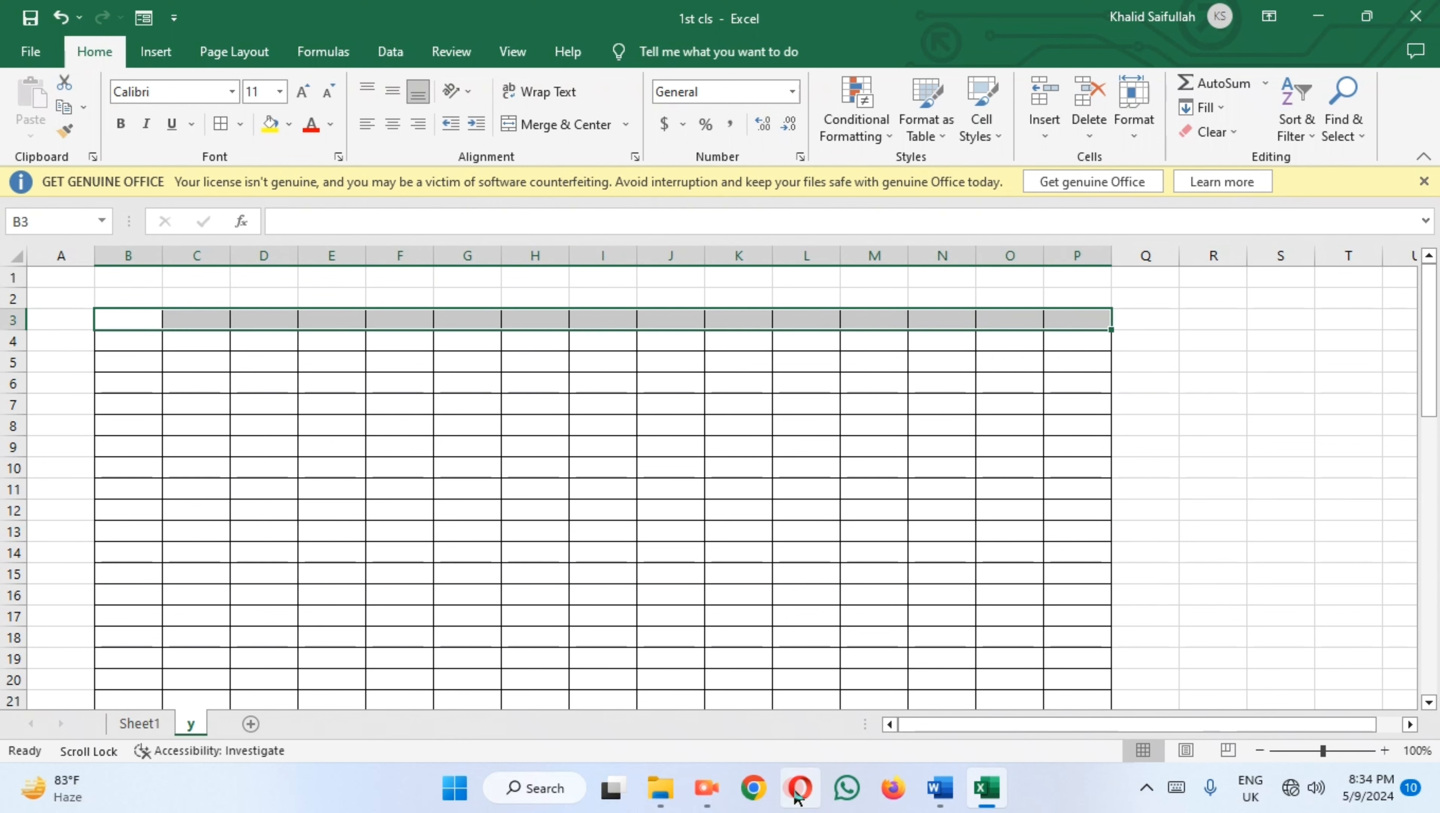
pyautogui.click(719, 803)
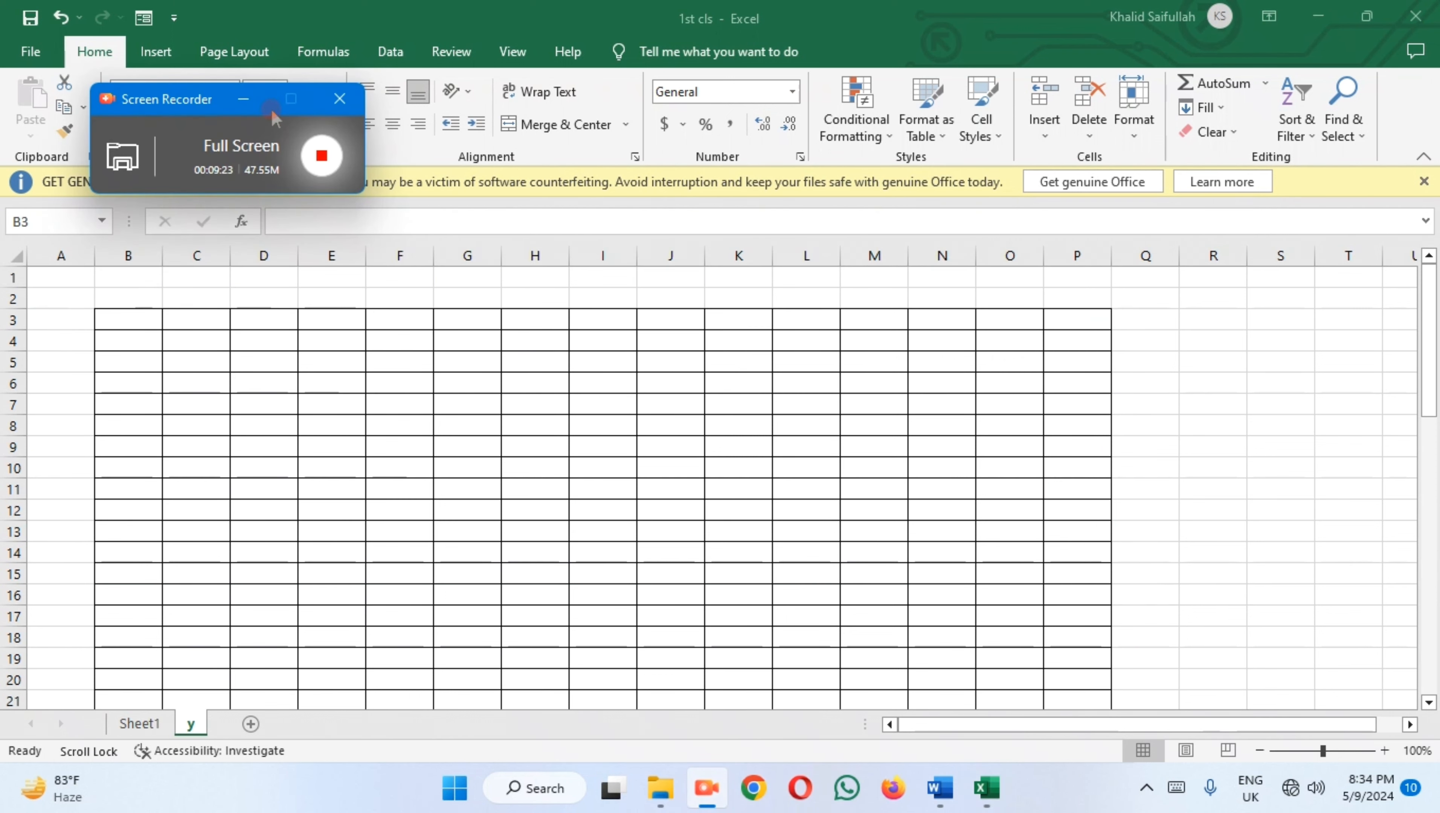
pyautogui.click(239, 101)
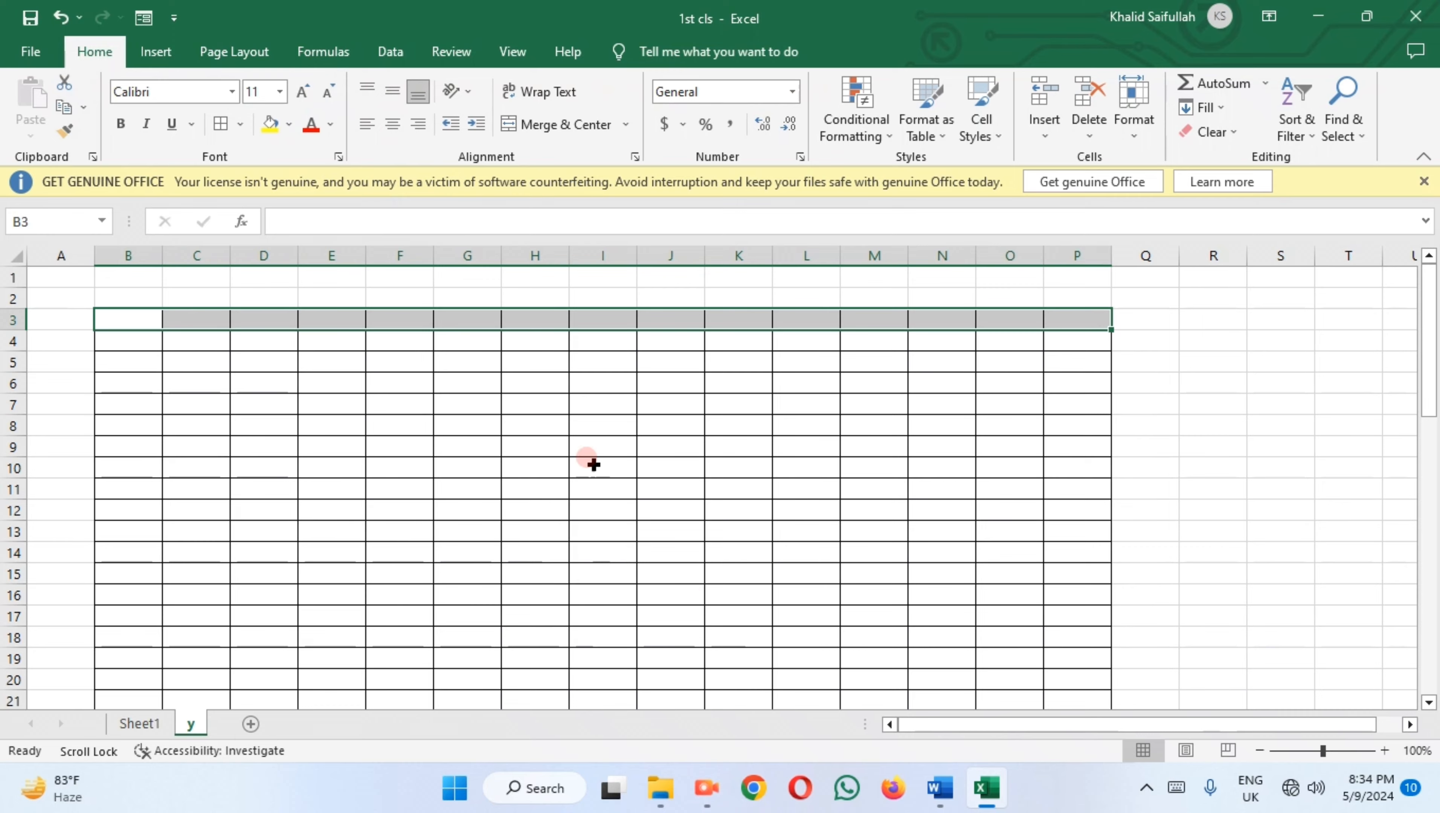
# - Remove the borders from cells I31 to J41 inside the bordered grid with No Border
pyautogui.scroll(-1, 34, 339)
pyautogui.scroll(-7, 698, 505)
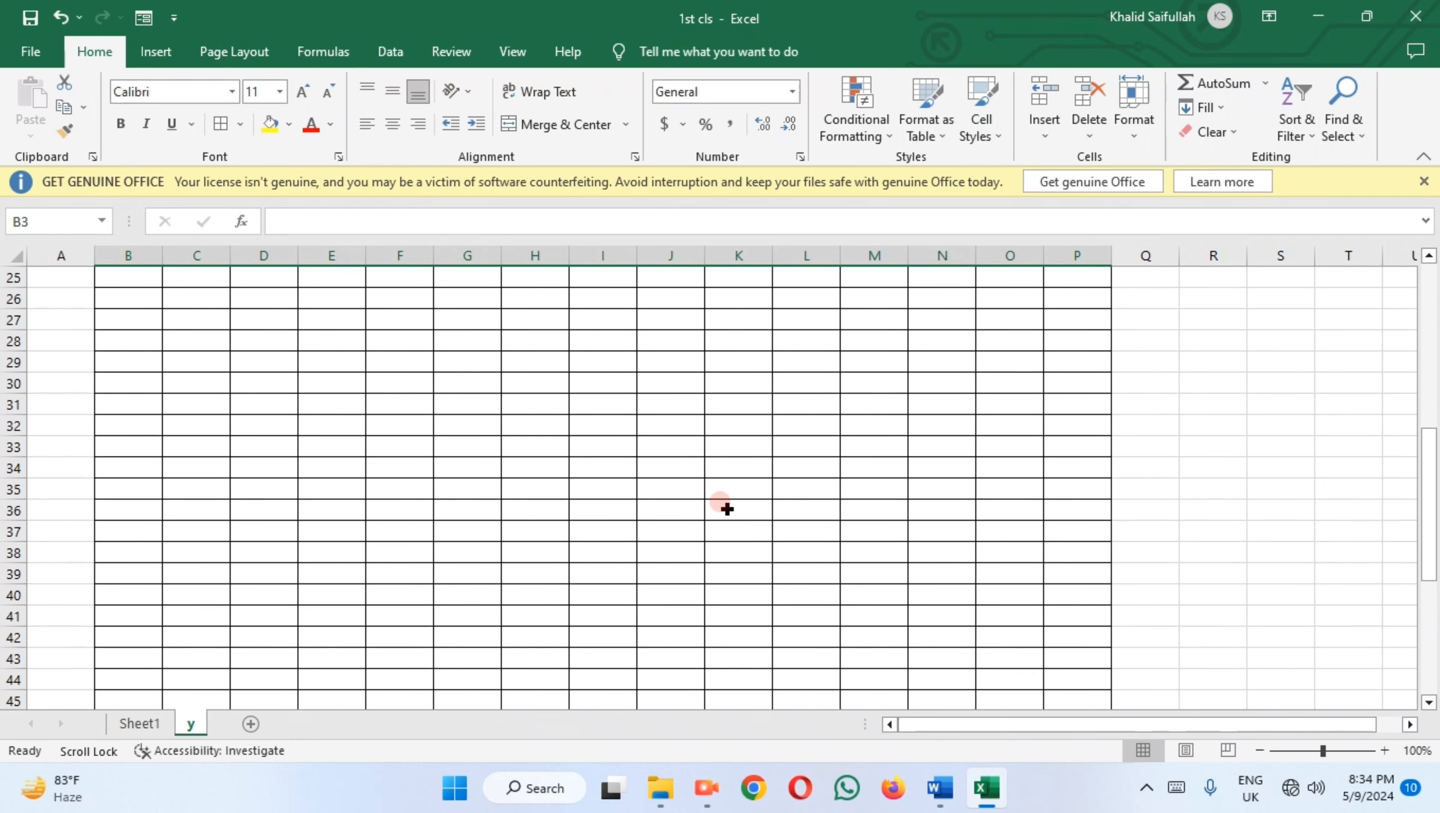
pyautogui.moveTo(602, 405); pyautogui.dragTo(671, 618)
pyautogui.click(240, 124)
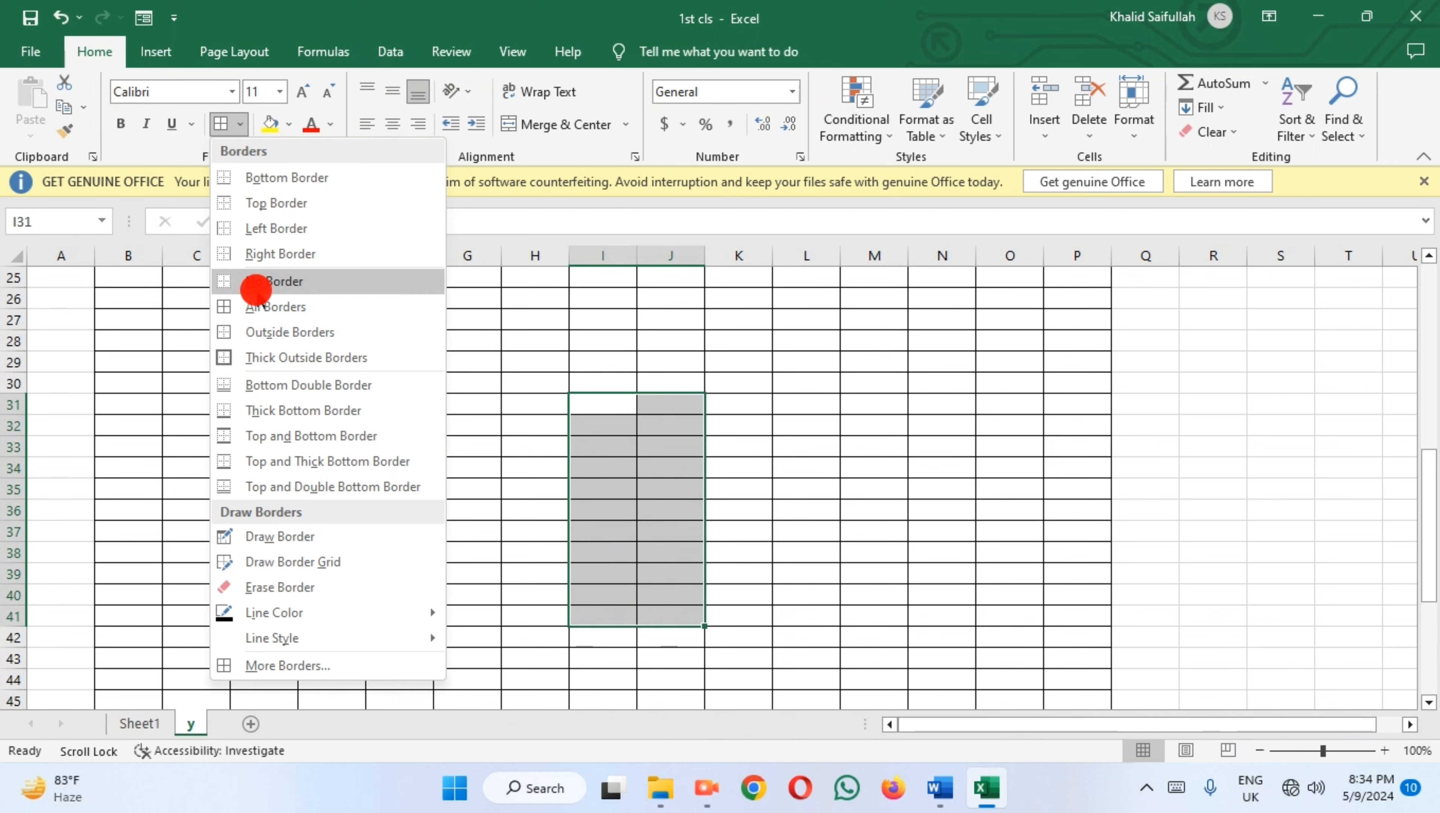
pyautogui.click(256, 290)
pyautogui.click(466, 447)
# - Apply a Left Border to cells B31 to B42 along the edge of the grid
pyautogui.moveTo(112, 412); pyautogui.dragTo(119, 638)
pyautogui.click(242, 124)
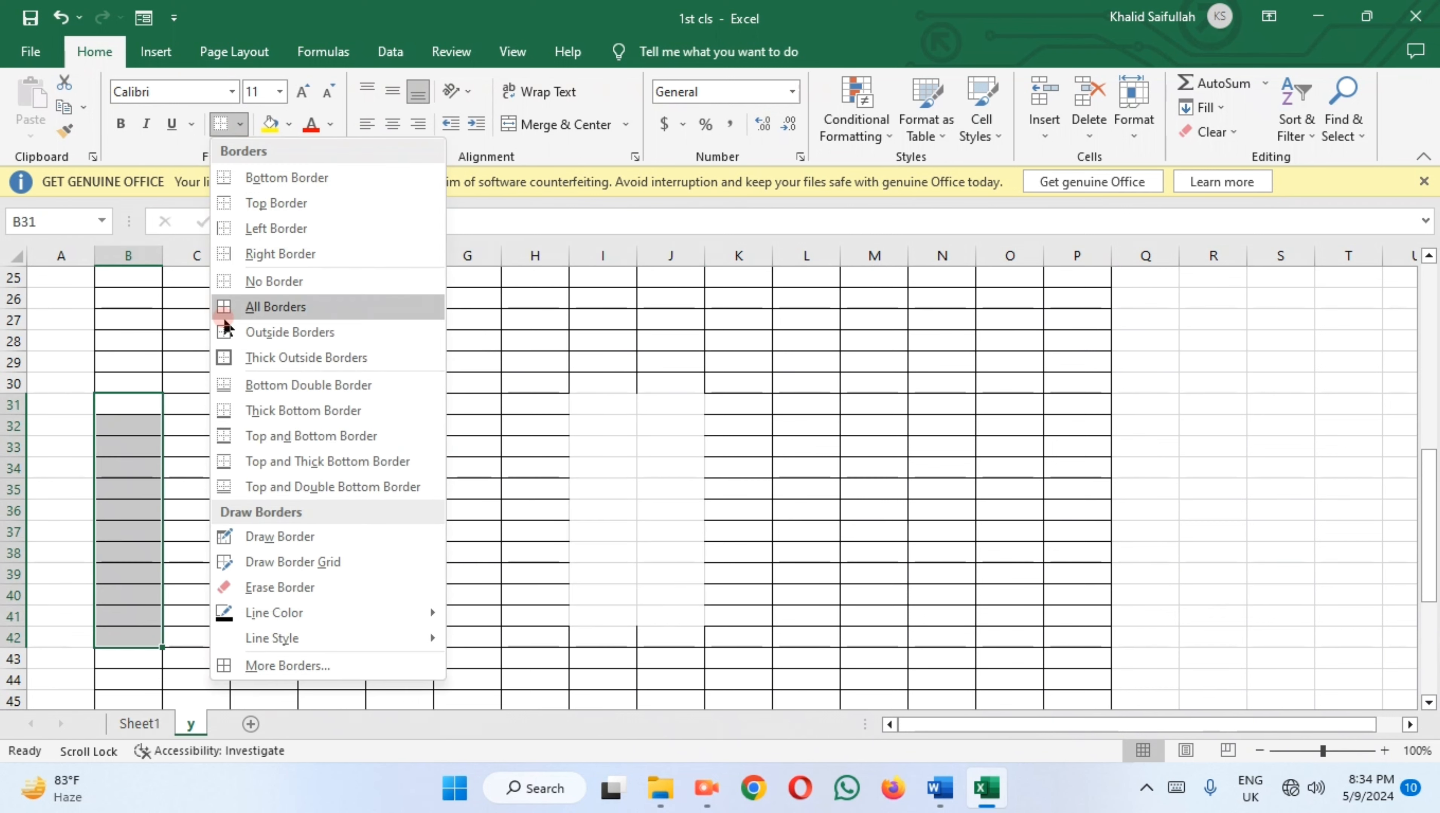
pyautogui.click(258, 229)
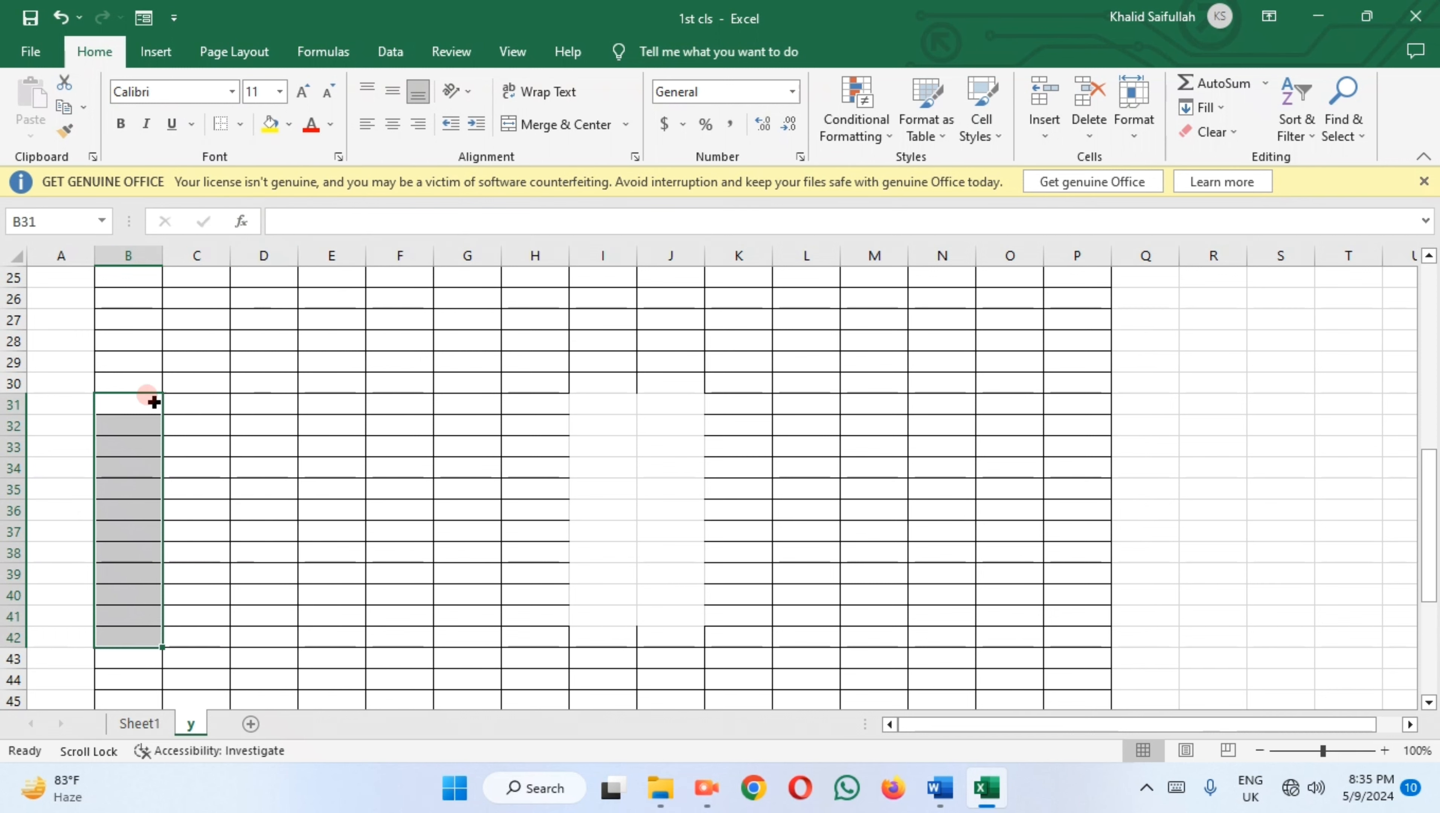
pyautogui.click(137, 484)
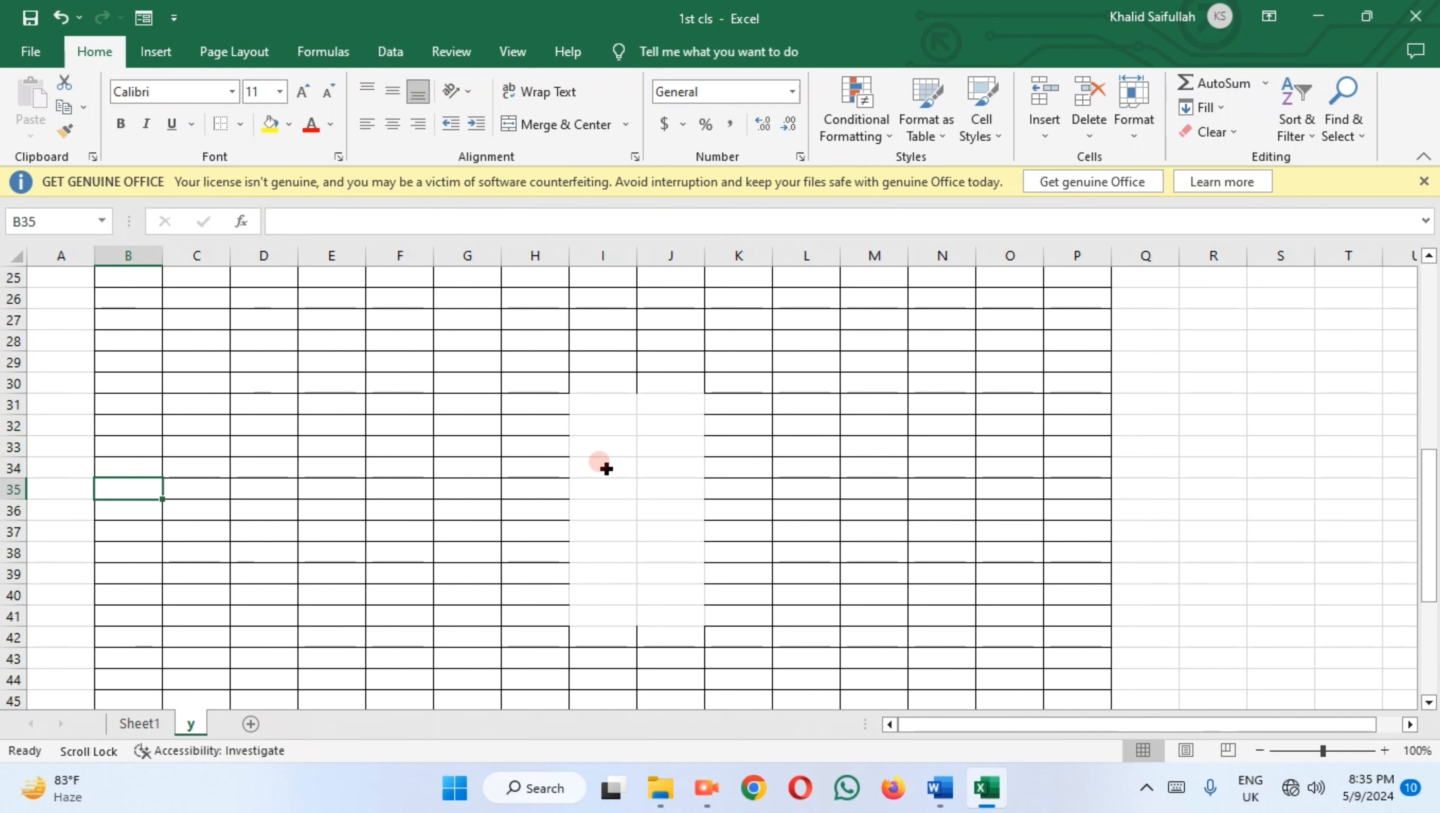
pyautogui.scroll(1, 627, 399)
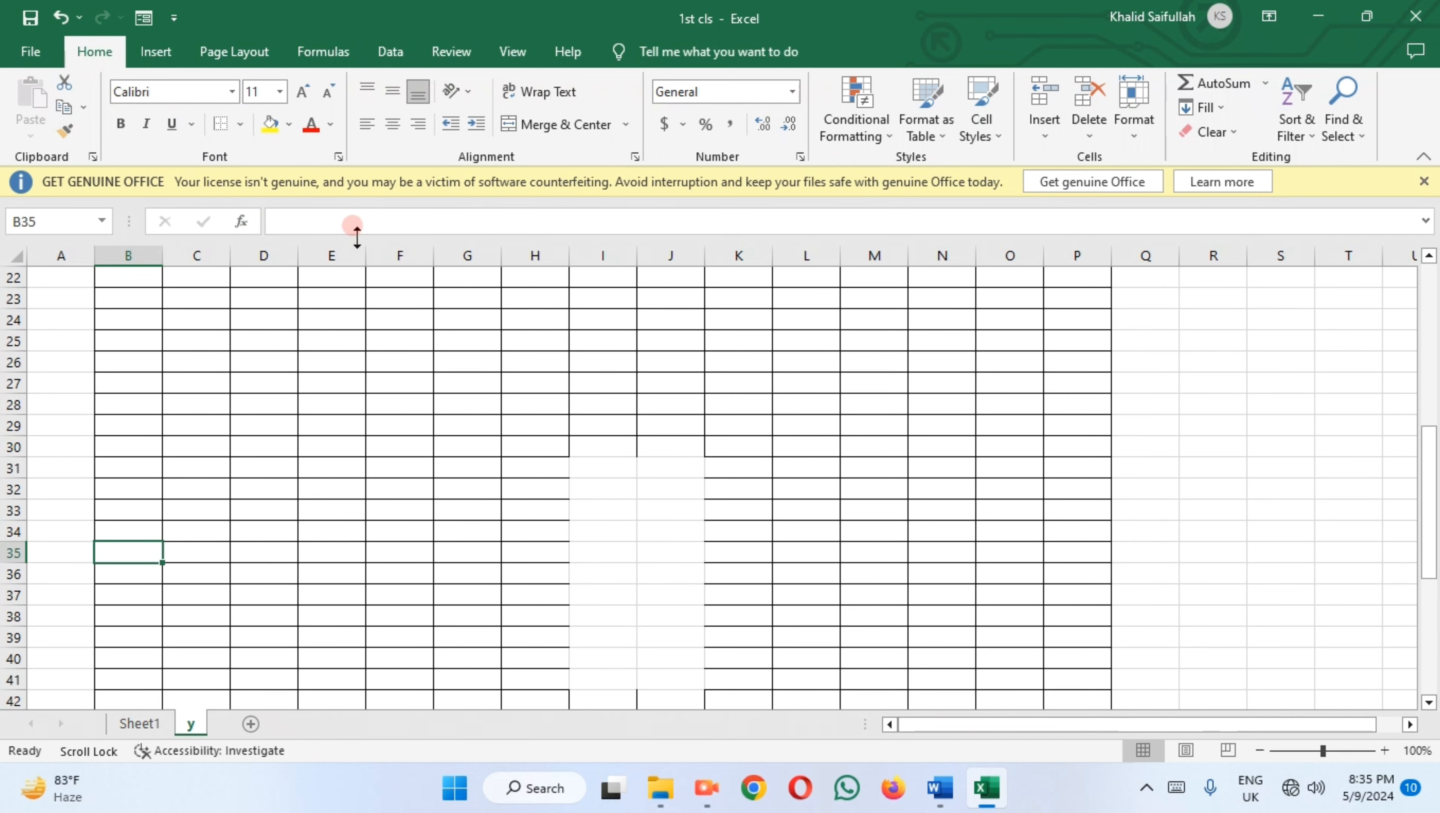
pyautogui.click(241, 124)
pyautogui.click(854, 399)
pyautogui.moveTo(778, 340); pyautogui.dragTo(942, 658)
pyautogui.click(1004, 503)
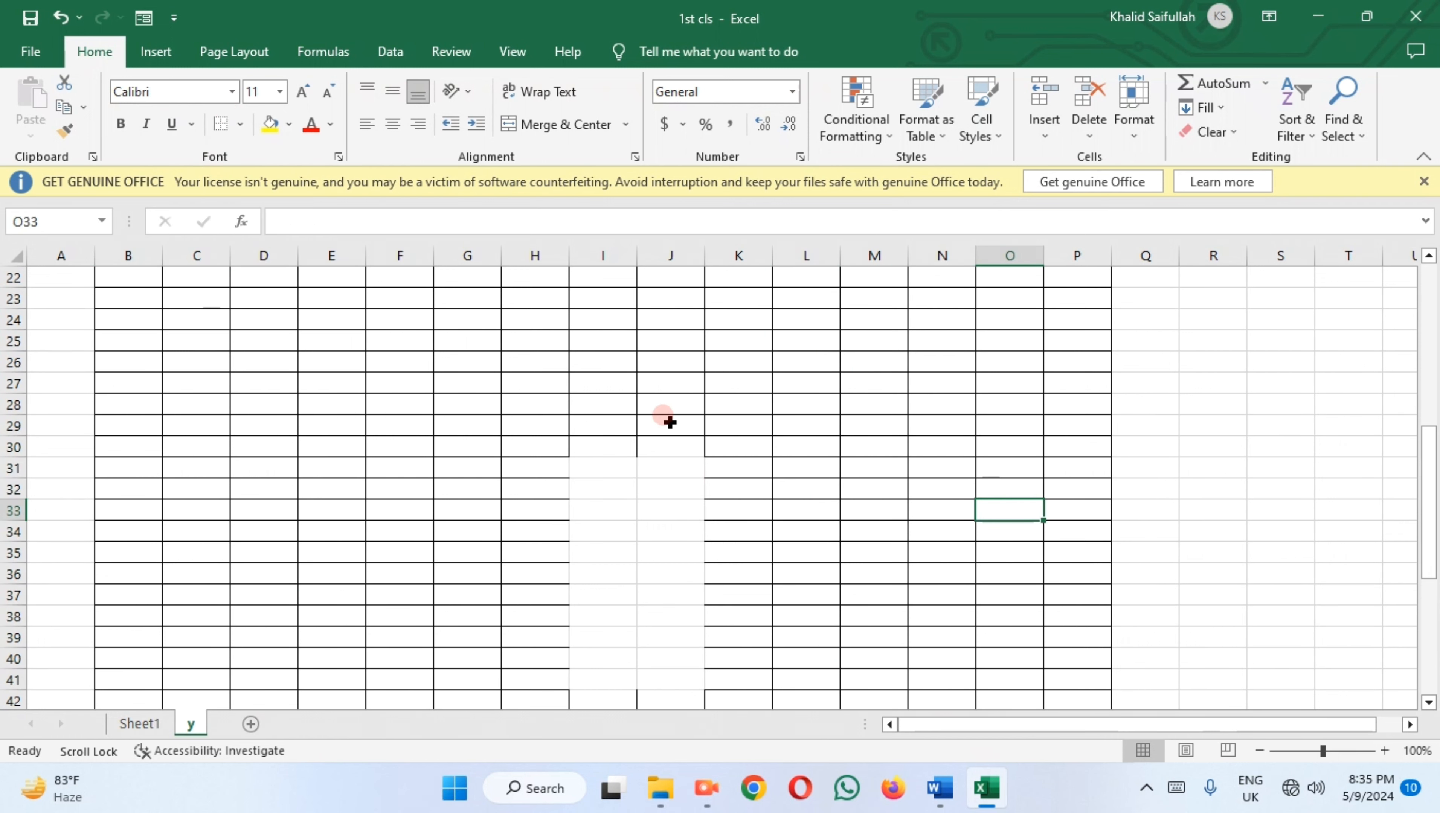
pyautogui.scroll(4, 353, 508)
pyautogui.scroll(-4, 389, 495)
pyautogui.scroll(4, 427, 579)
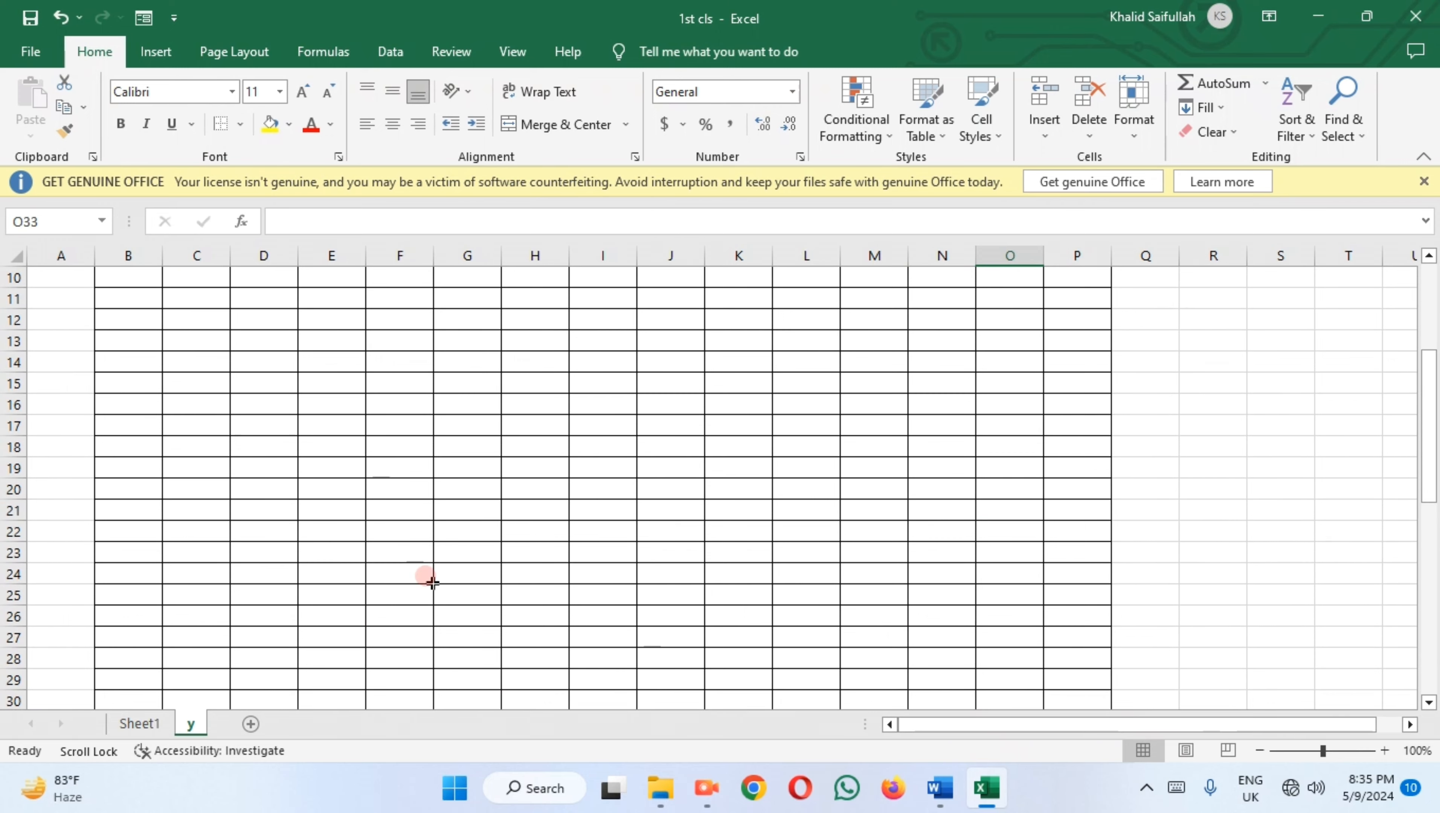
pyautogui.click(709, 792)
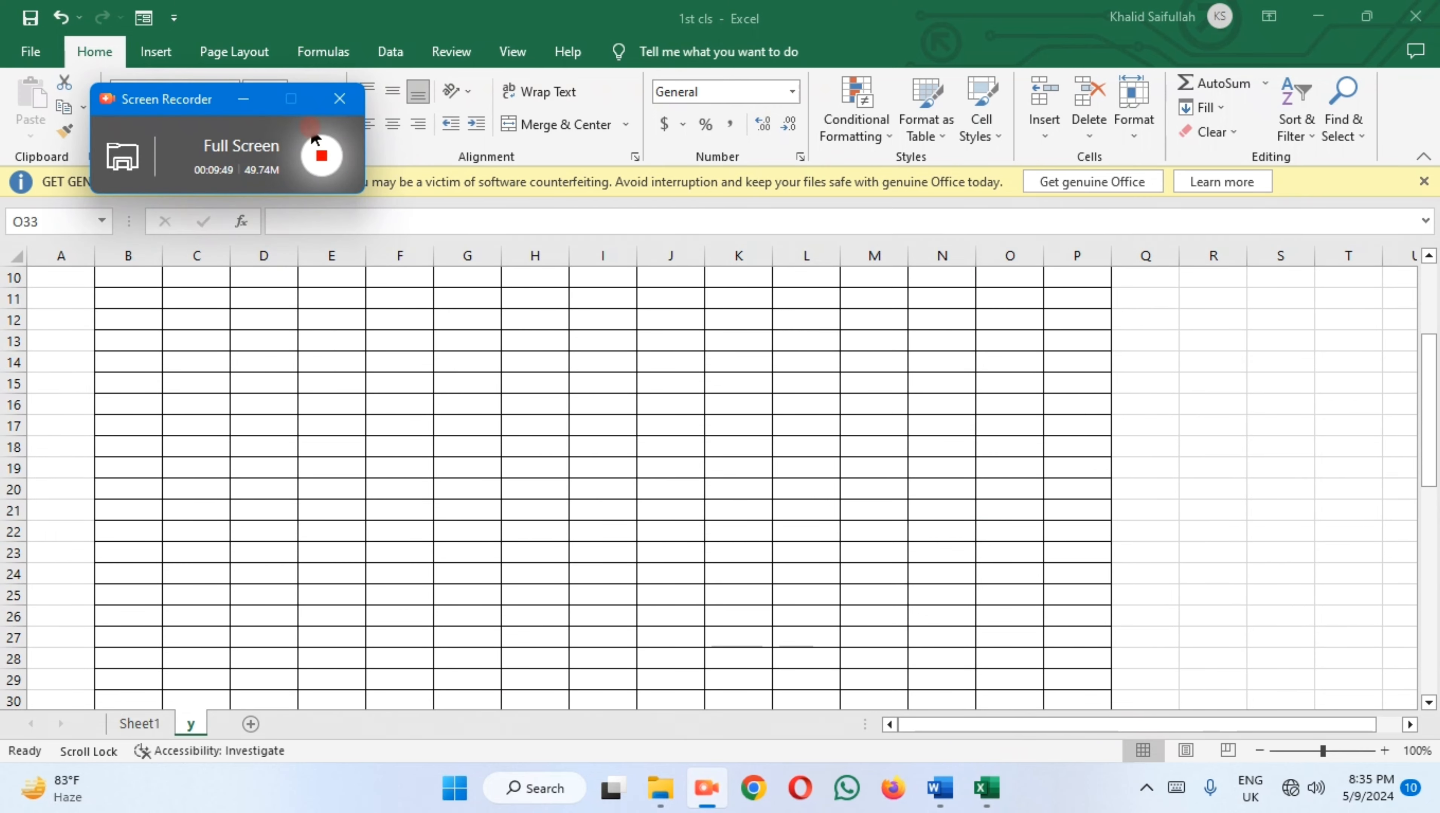
pyautogui.click(256, 101)
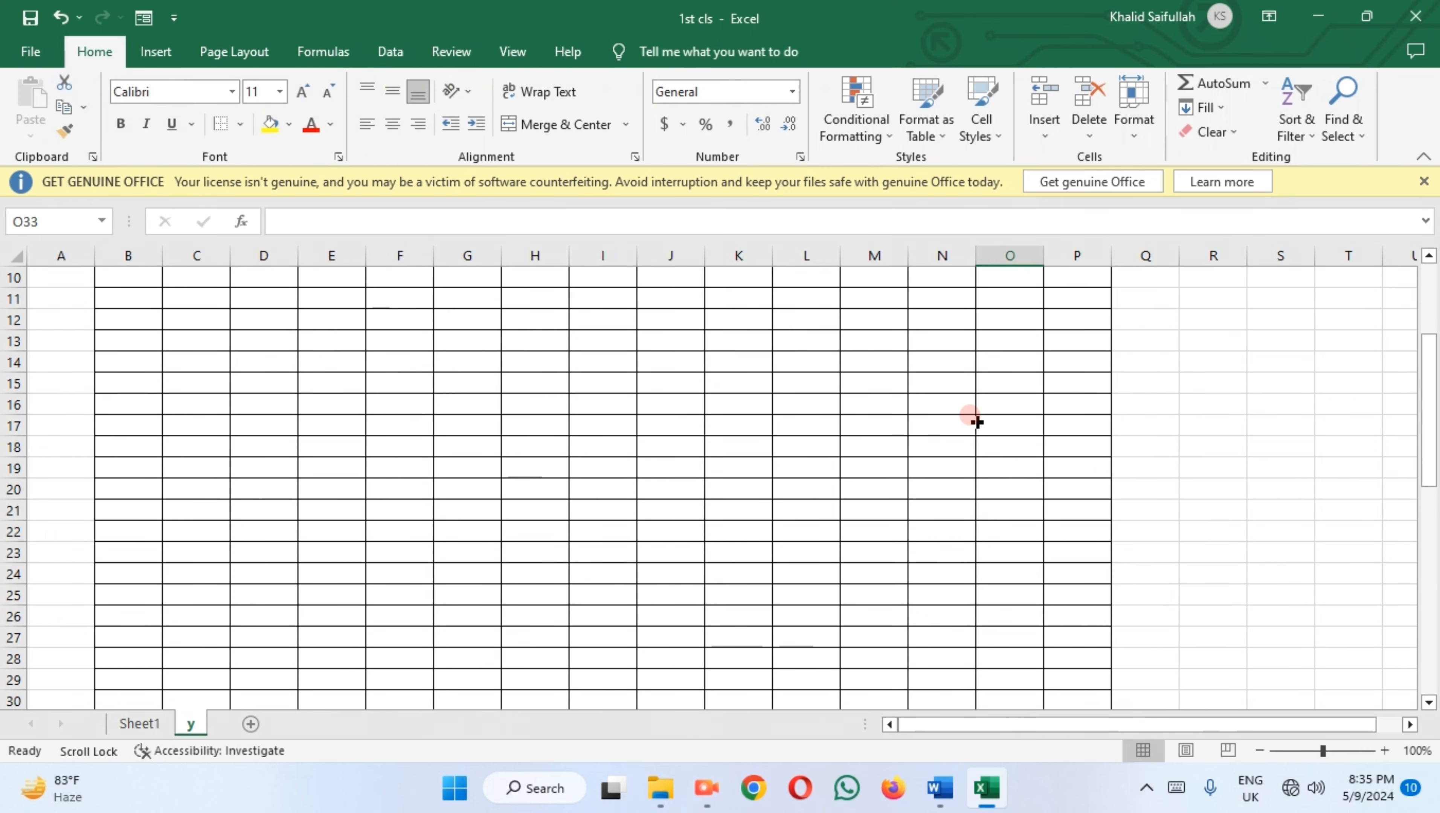
# - Enter the text hgh in cell R18, outside the bordered grid, and select cell P16
pyautogui.click(1189, 446)
pyautogui.write('hgh')
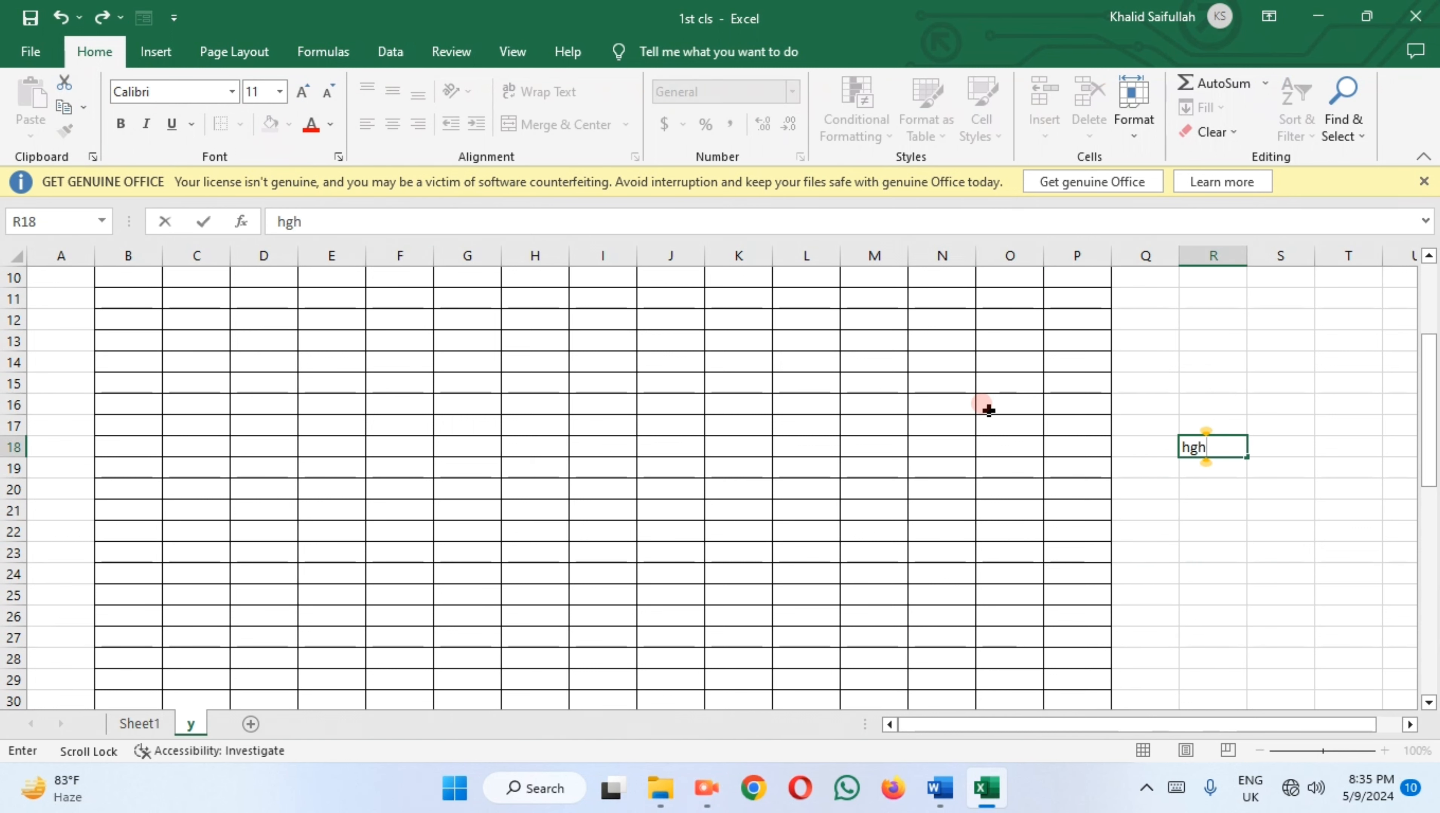
pyautogui.hscroll(4, 988, 410)
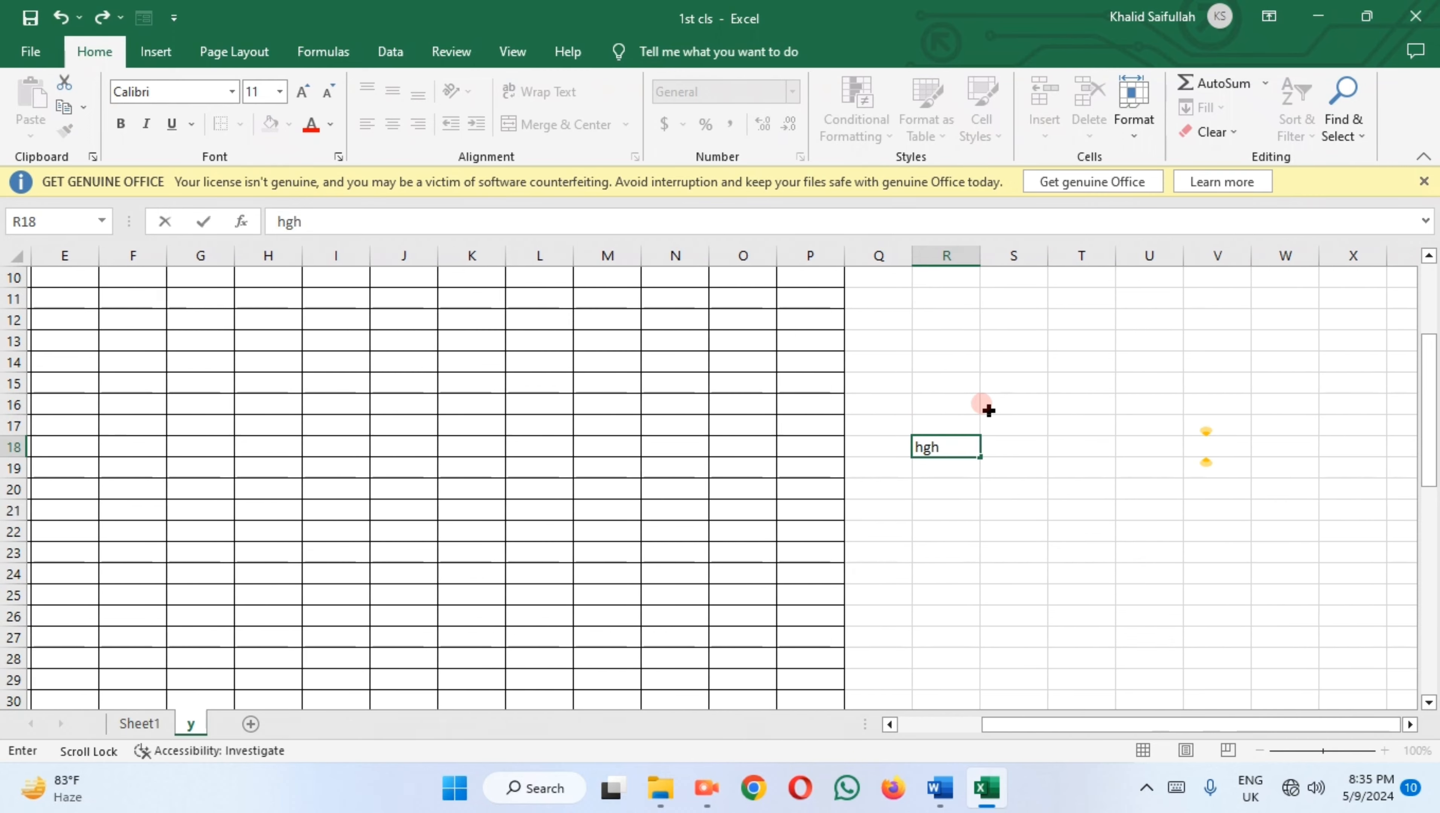
pyautogui.hscroll(-2, 988, 411)
pyautogui.hscroll(3, 989, 410)
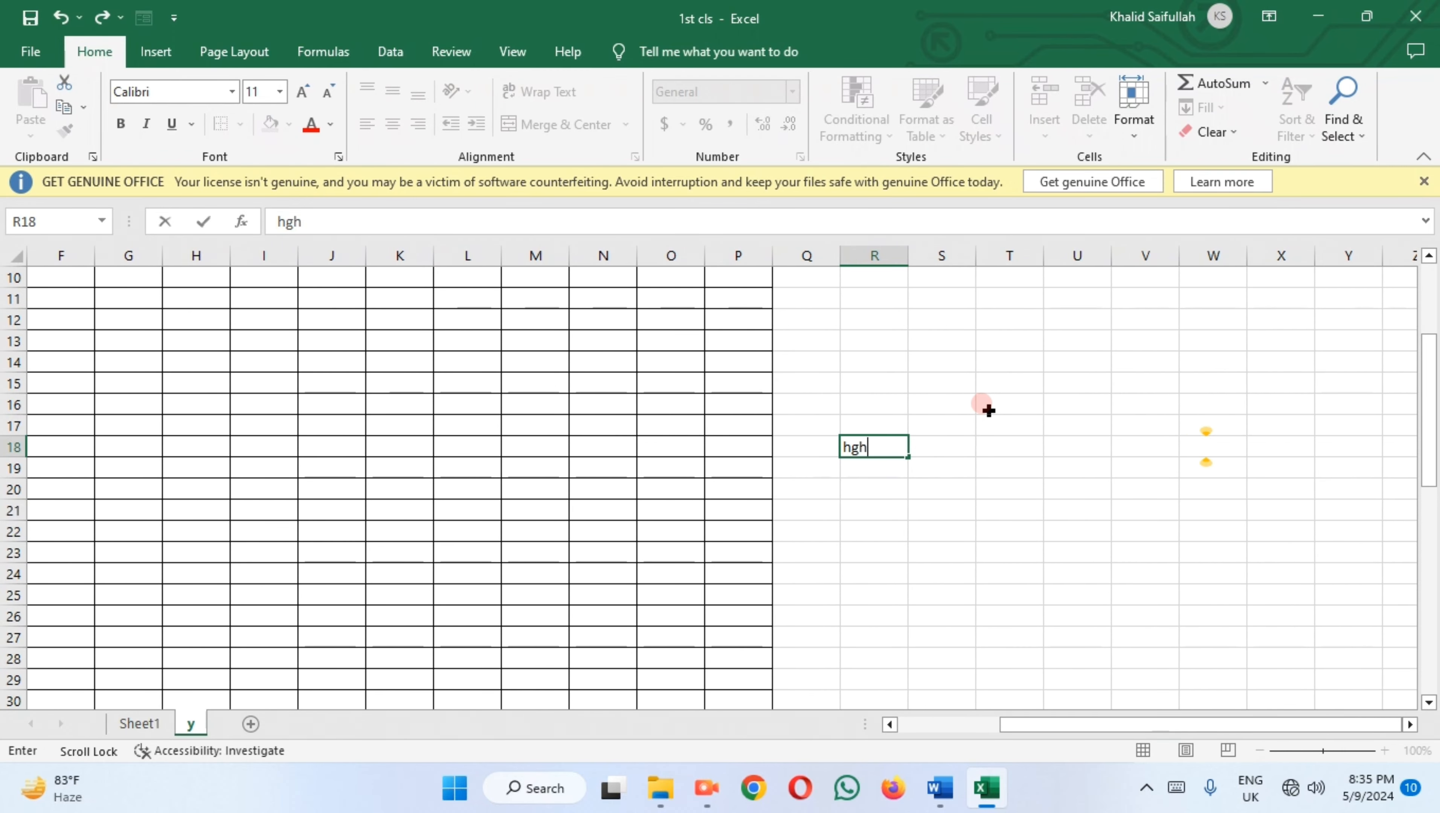
pyautogui.press('Return')
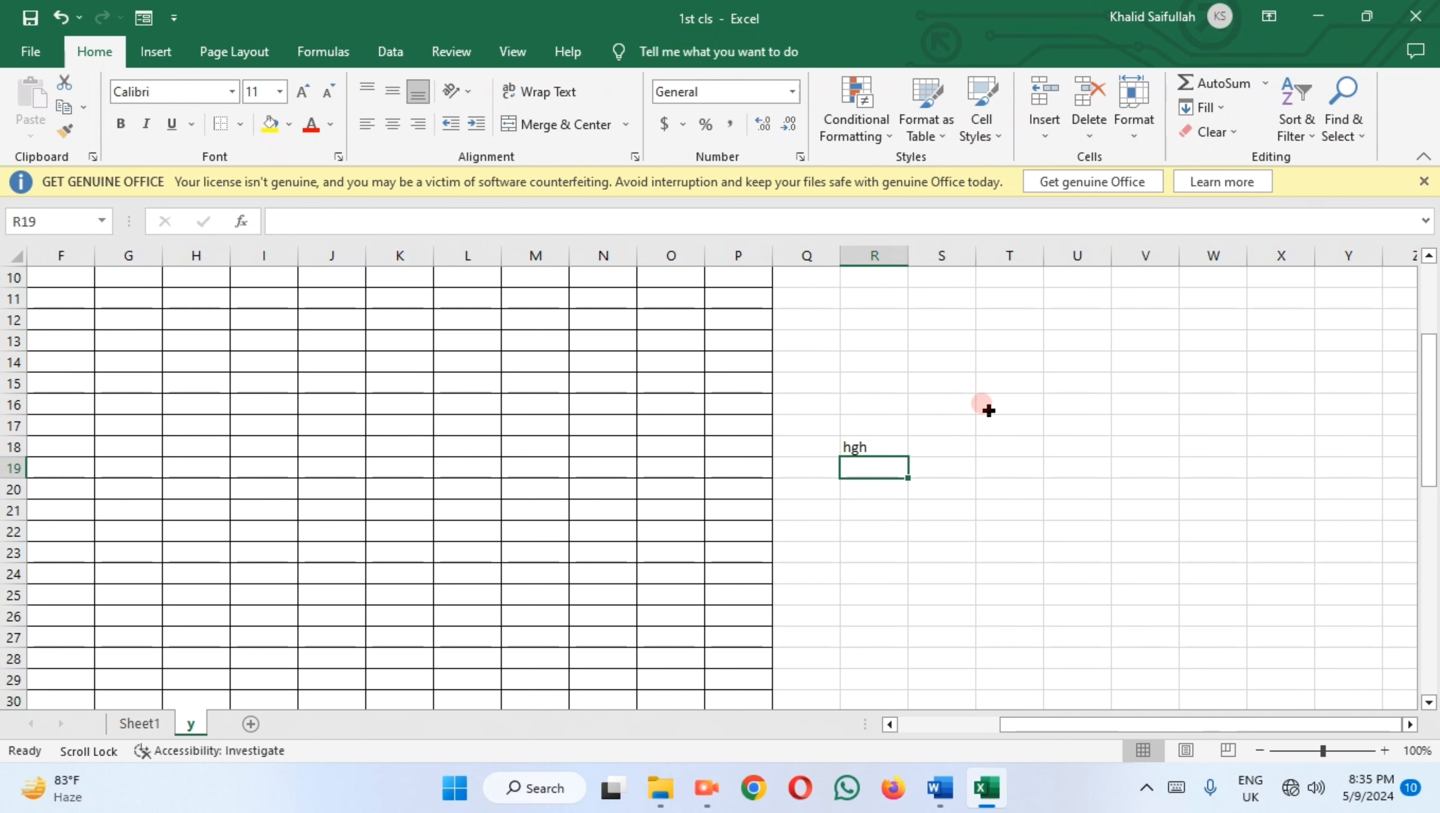
pyautogui.click(767, 405)
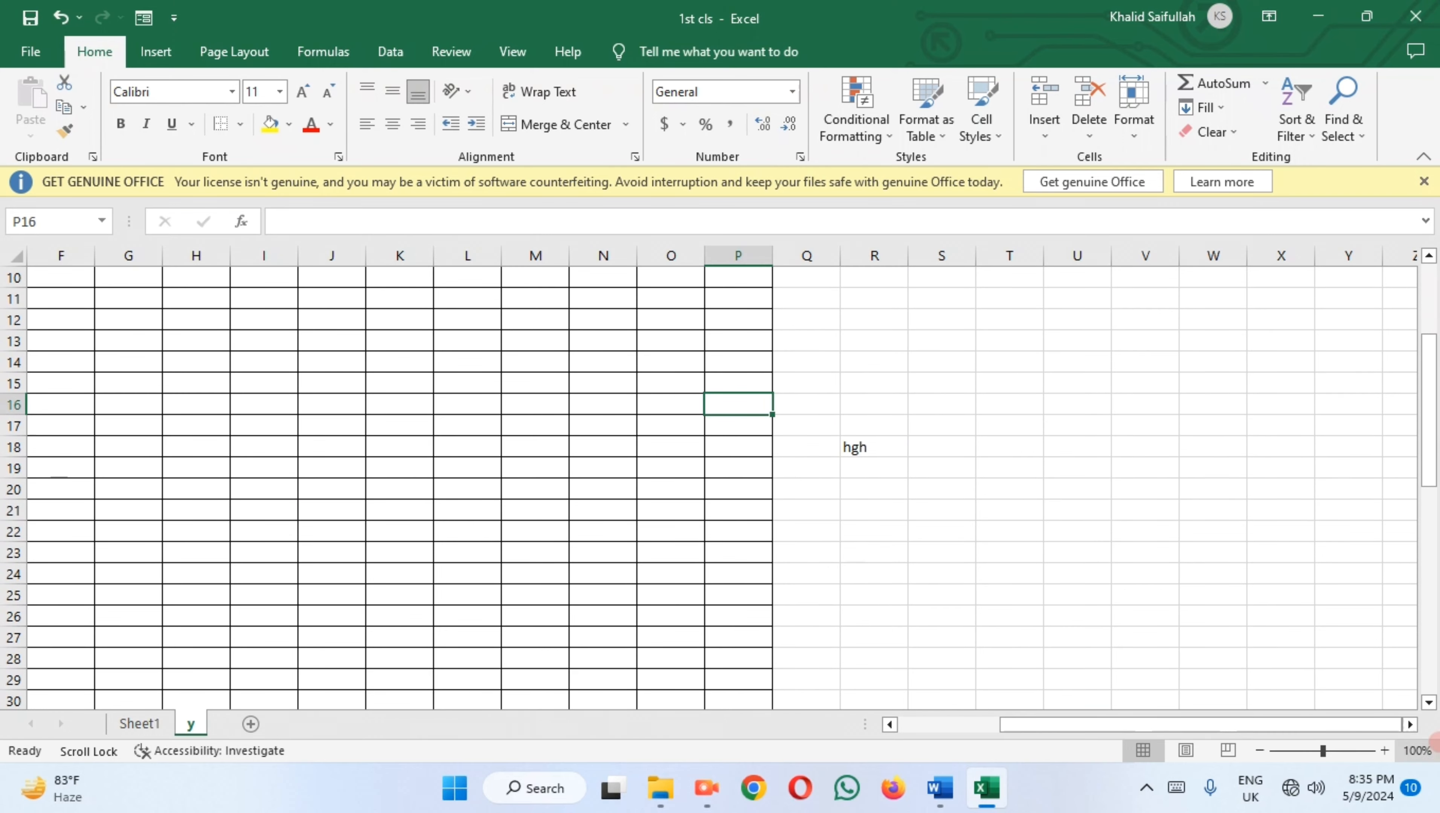
pyautogui.moveTo(1247, 726); pyautogui.dragTo(998, 735)
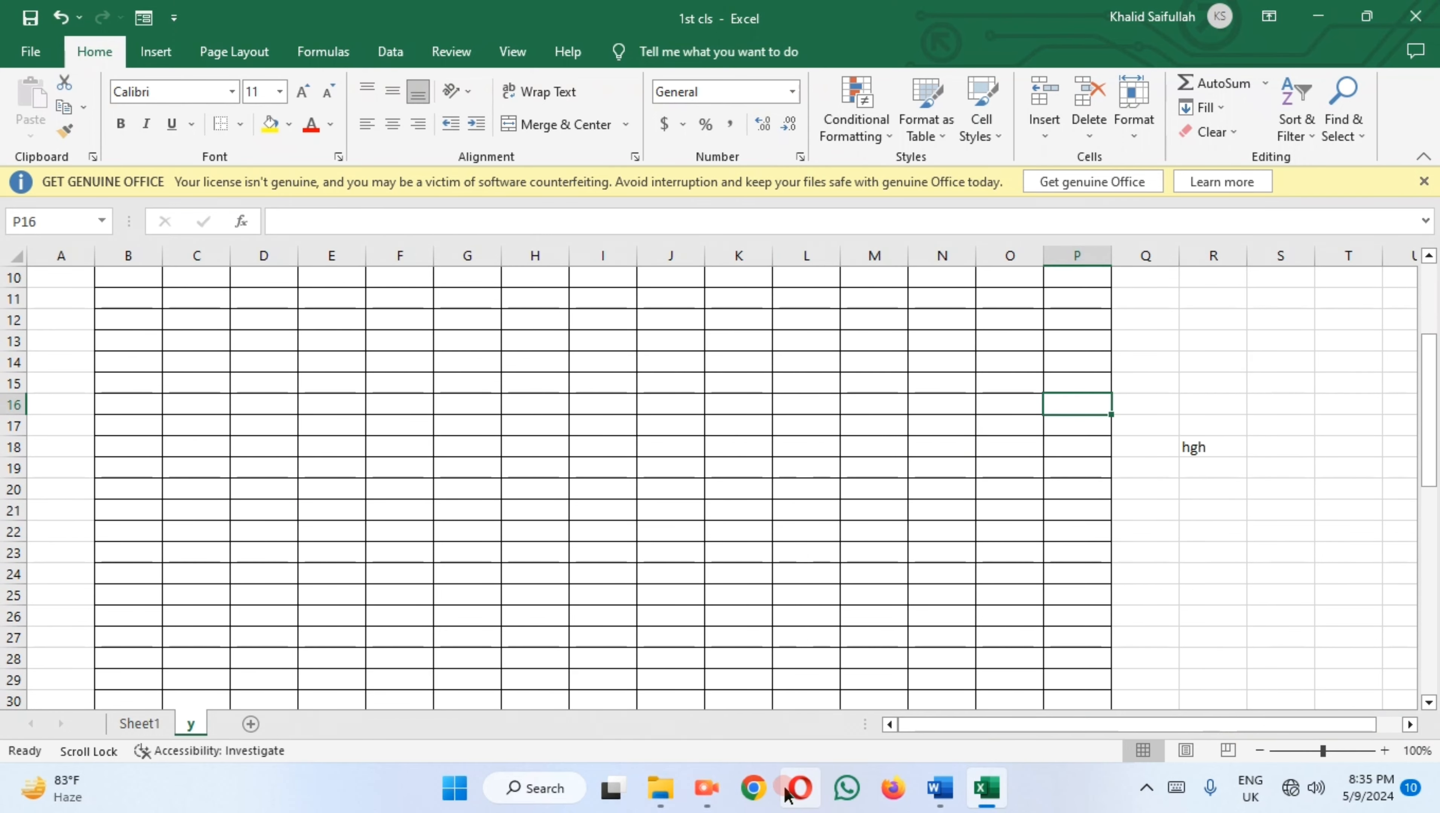